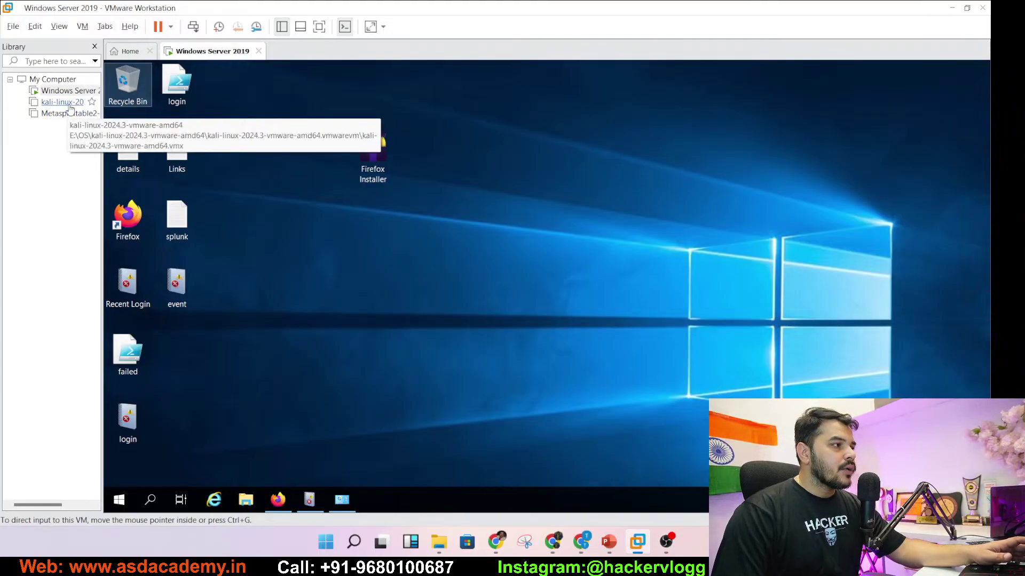
Step: Power on the kali-linux-2024.3-vmware-amd64 virtual machine, booting Kali GNU/Linux, and hide the library sidebar
left_click(69, 106)
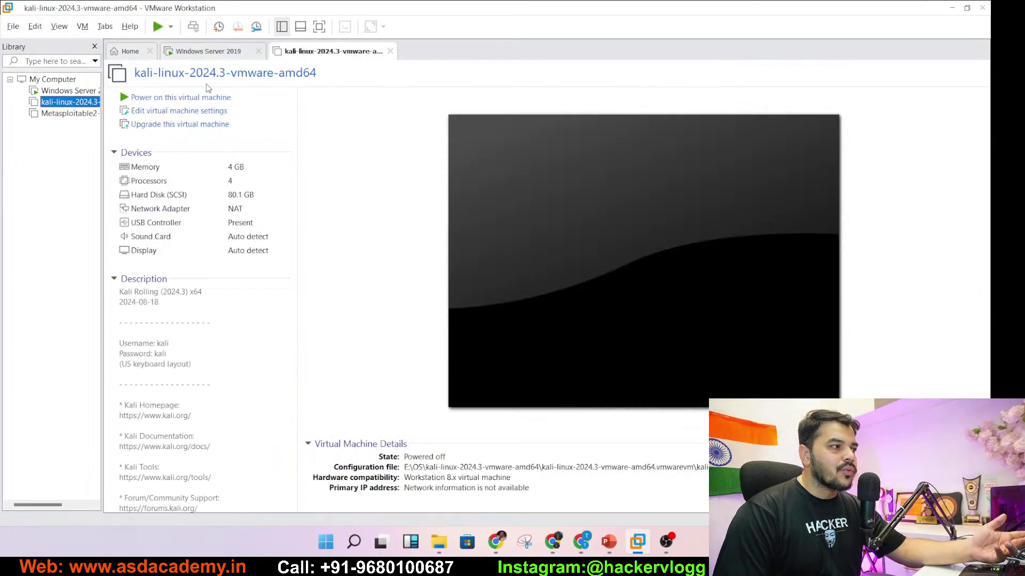
left_click(194, 99)
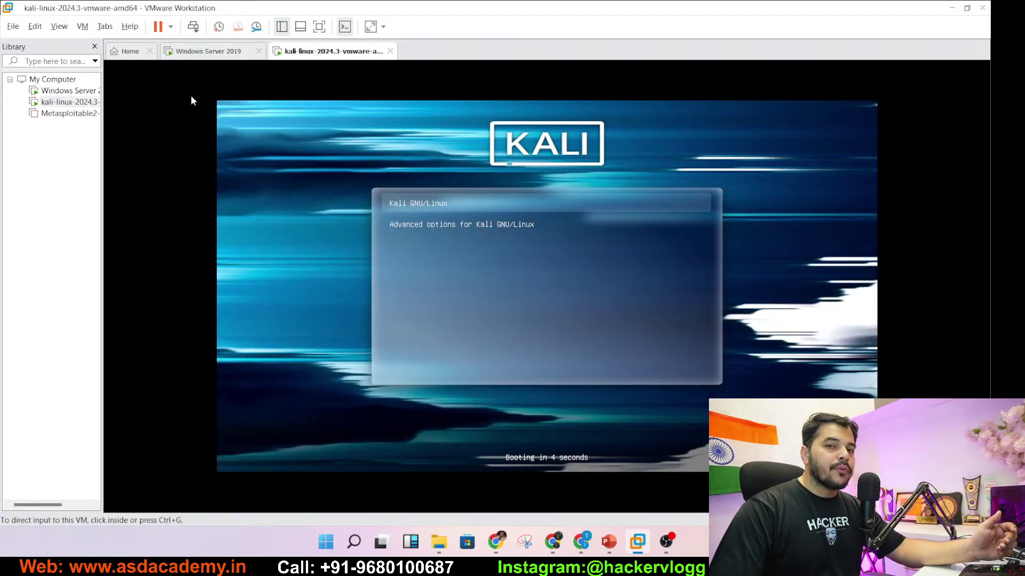
left_click(449, 210)
key("Return")
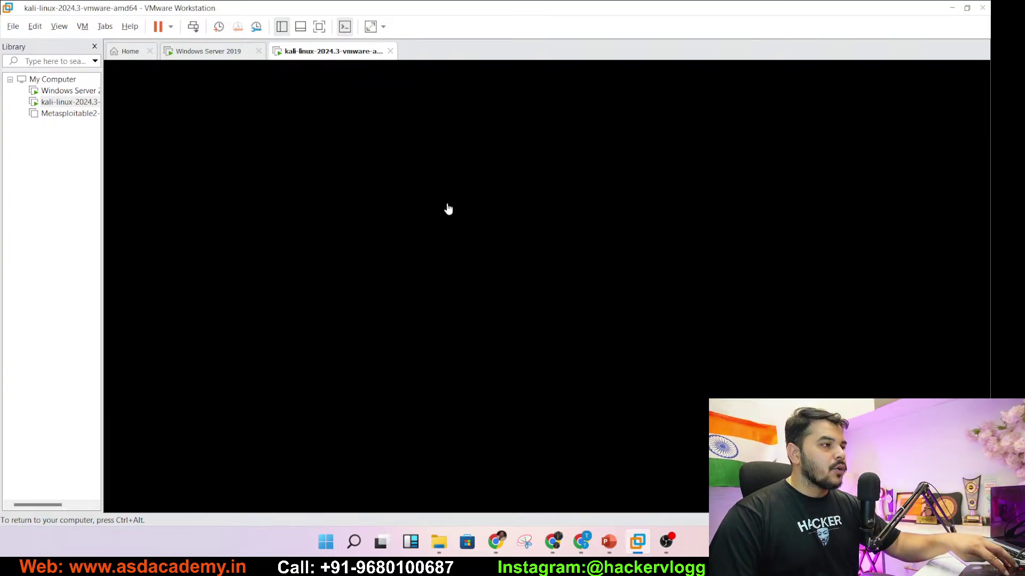
key("ctrl+alt")
left_click(282, 27)
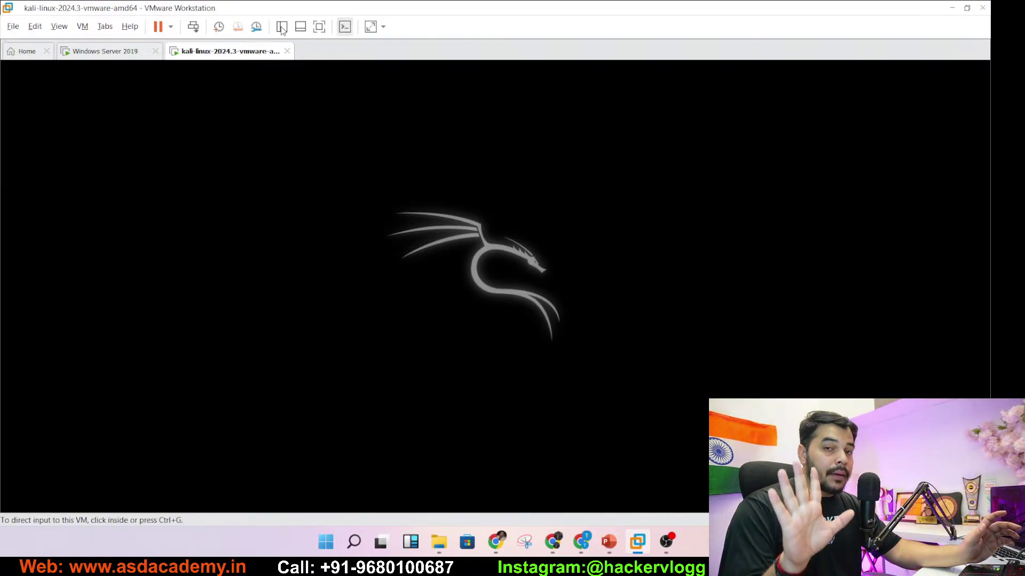
Step: Switch to the Google Chrome window, open YouTube in its new tab and maximize the window
mouse_move(584, 554)
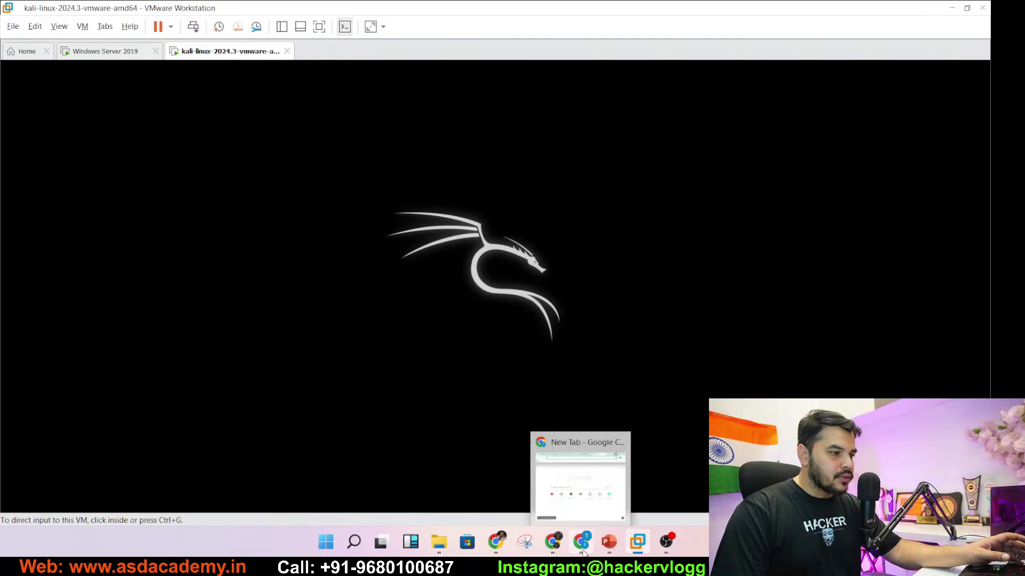
left_click(593, 482)
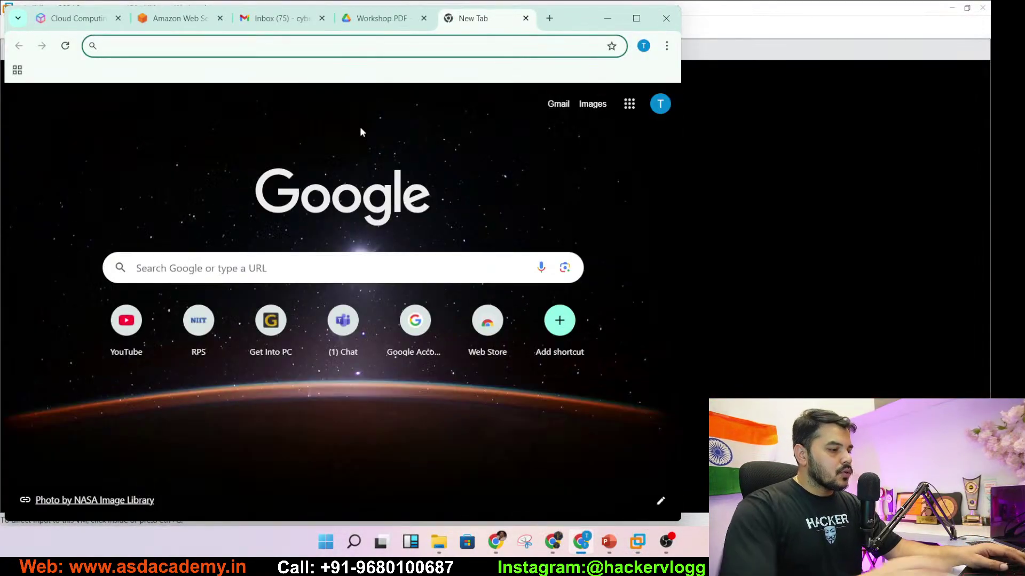
type("you")
key("Return")
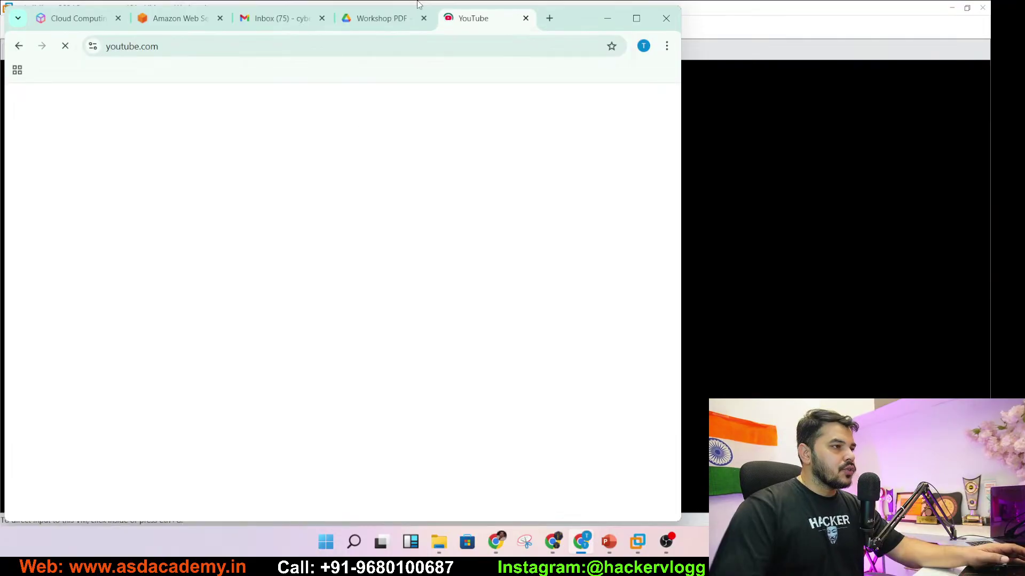
left_click(636, 18)
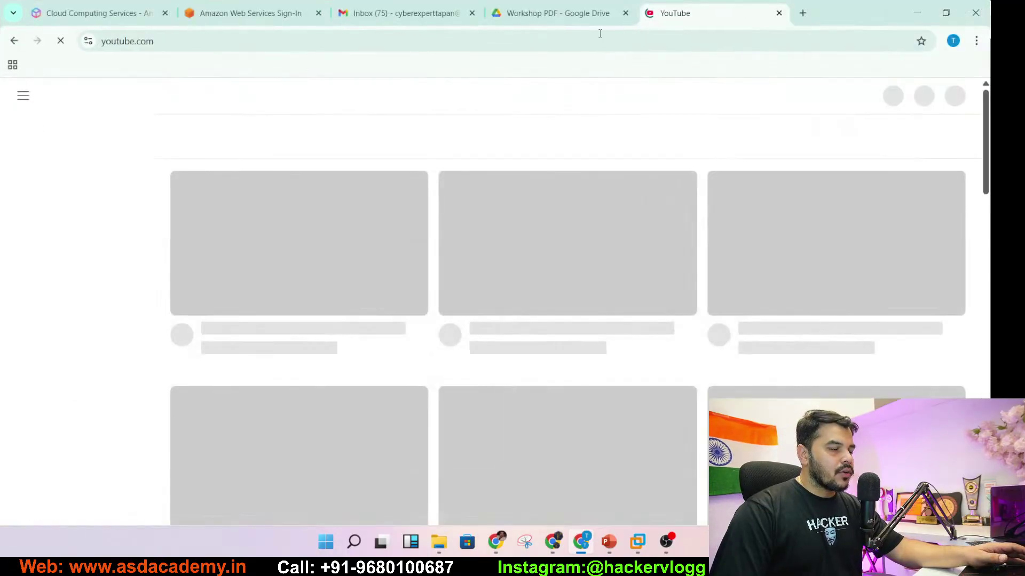
Step: Search YouTube for "hacker vlog" and open the Hacker Vlog channel
left_click(506, 99)
type("ha")
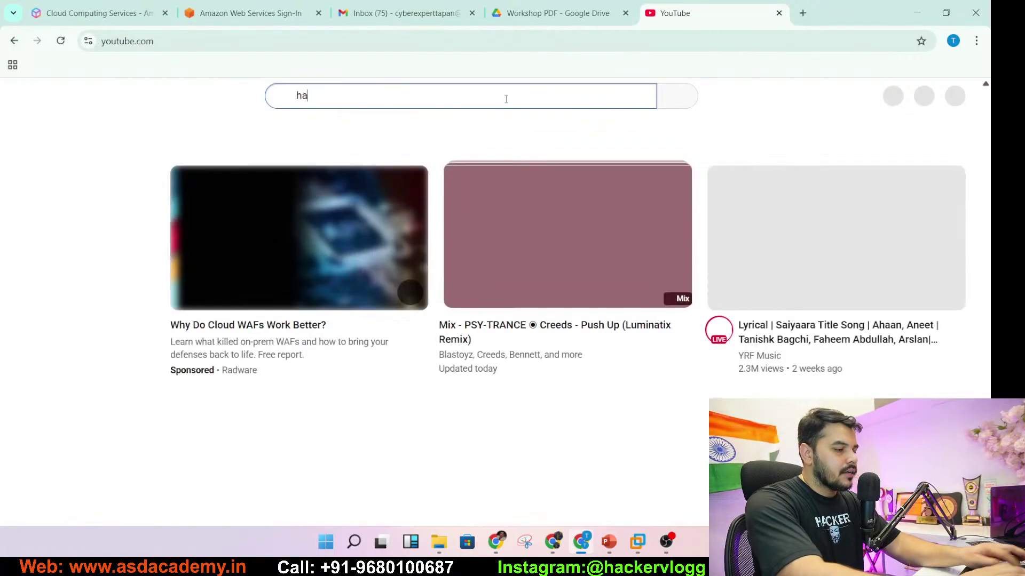
type("cker vlog")
key("Return")
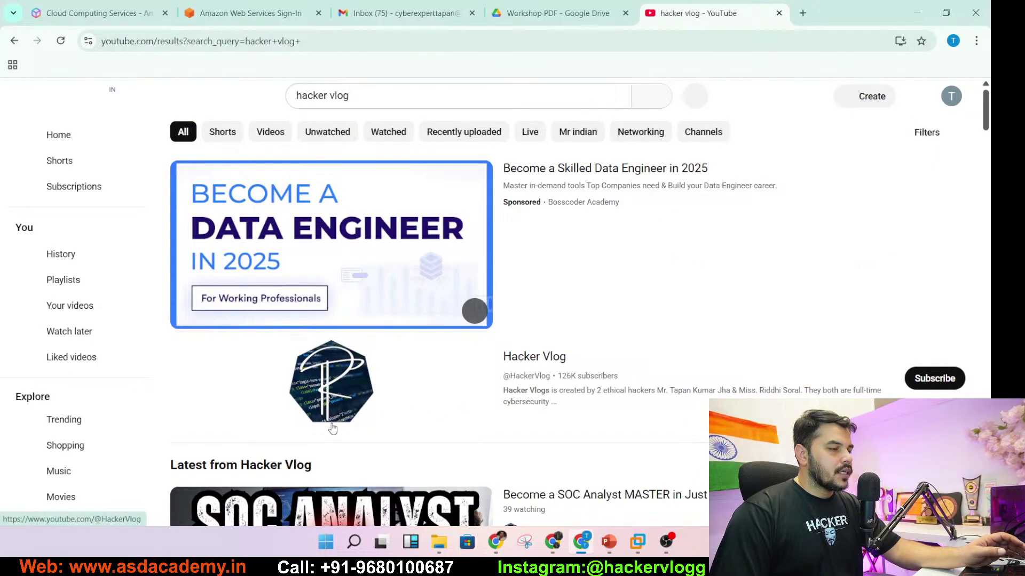
left_click(331, 404)
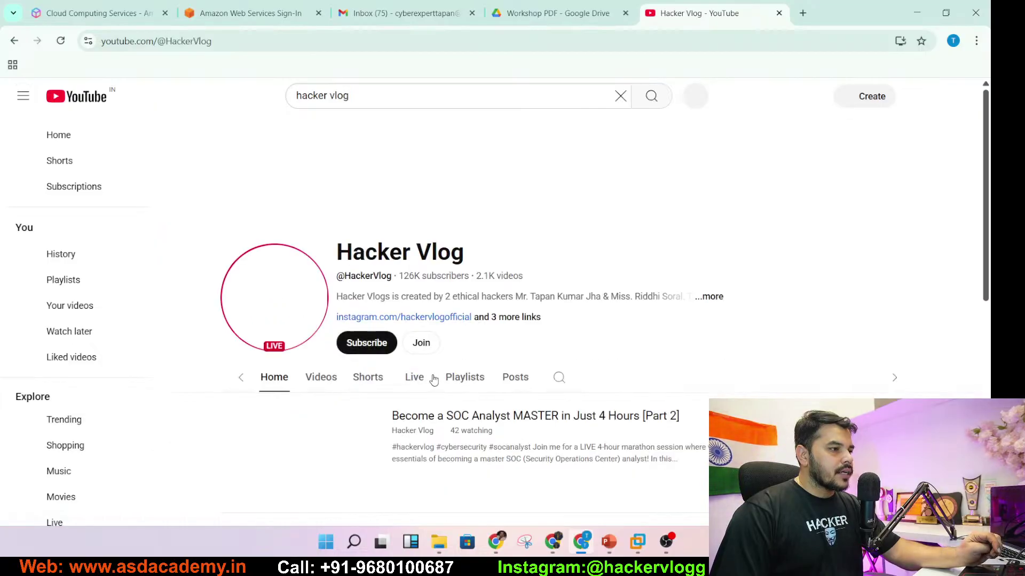
Step: Examine the channel's membership offers, including the Cyber-Punk level, and close the membership dialog
left_click(421, 344)
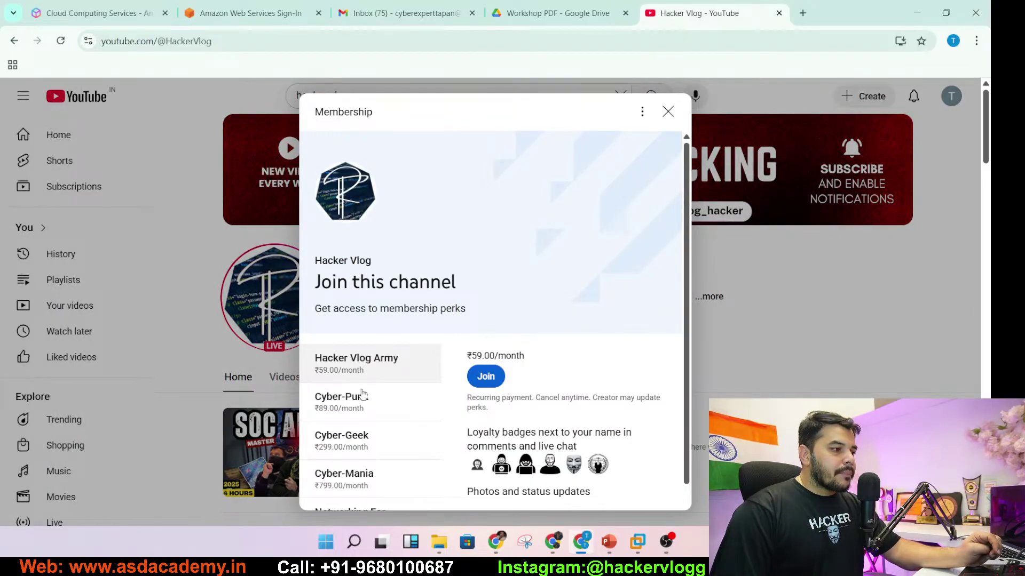
left_click(364, 407)
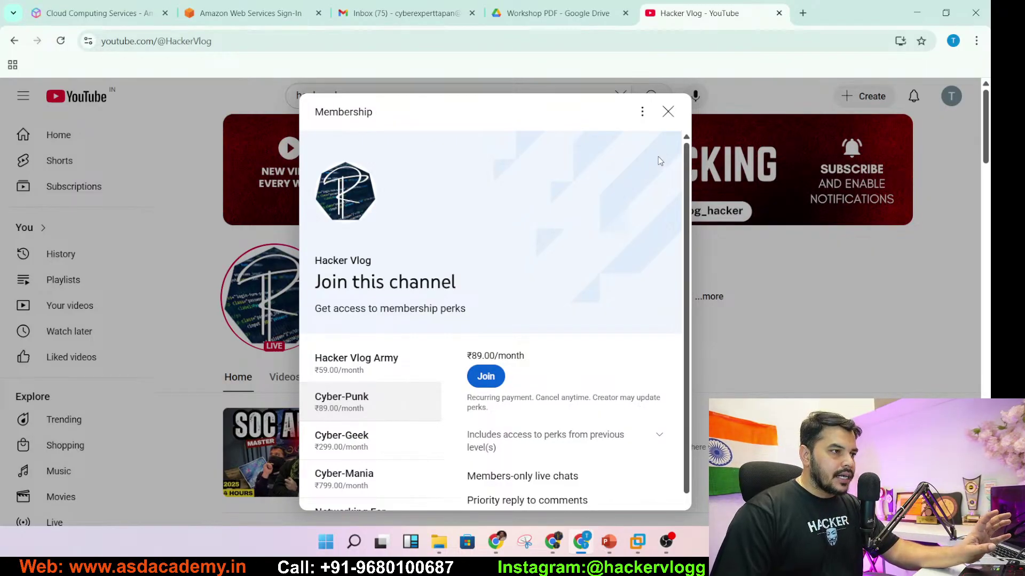
left_click(668, 112)
Step: Look through the Hacker Vlog channel's posts, return to the top of the page and minimize the browser
left_click(478, 380)
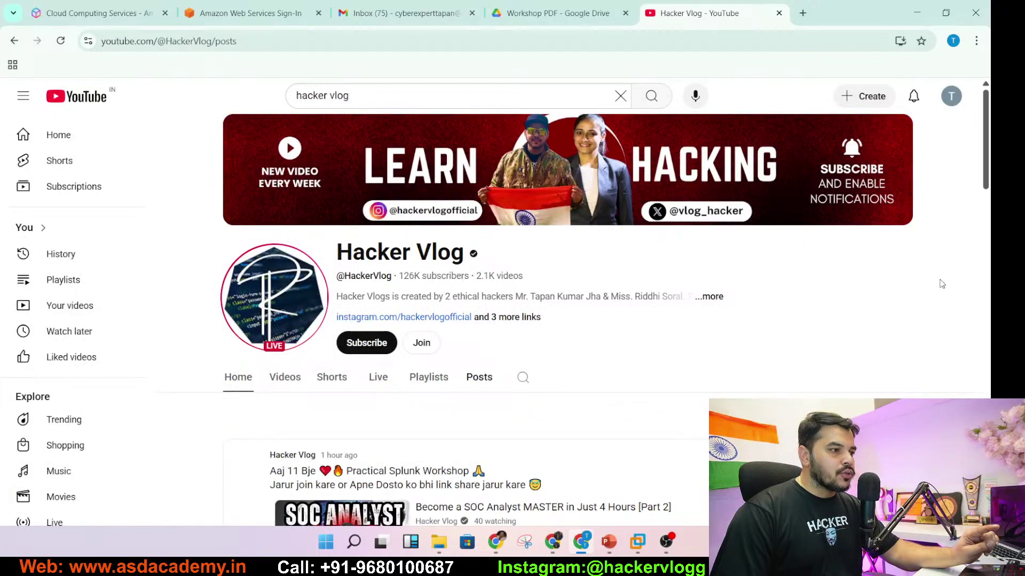
scroll(989, 288, "down", 8)
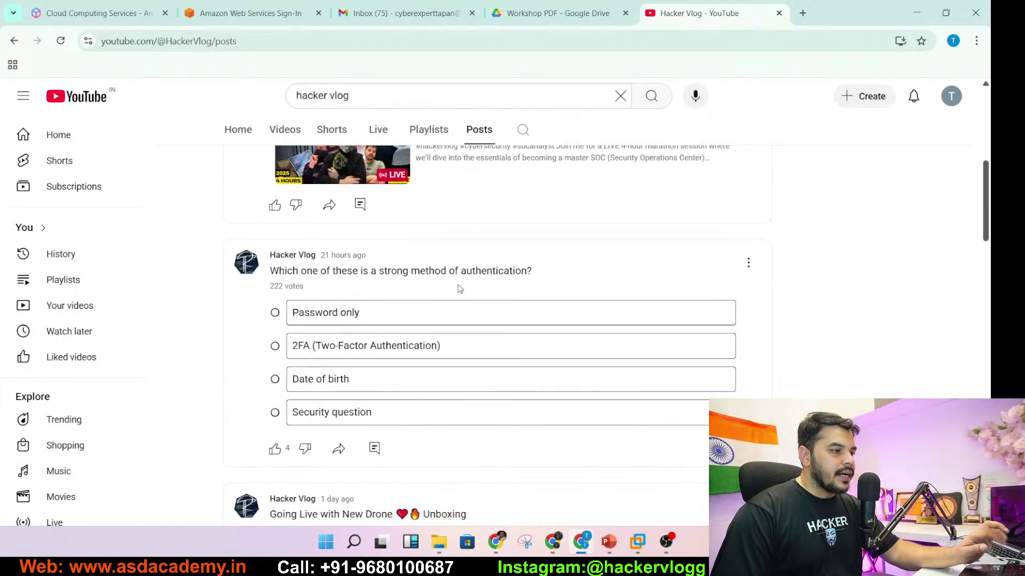
left_click_drag(987, 196, 987, 126)
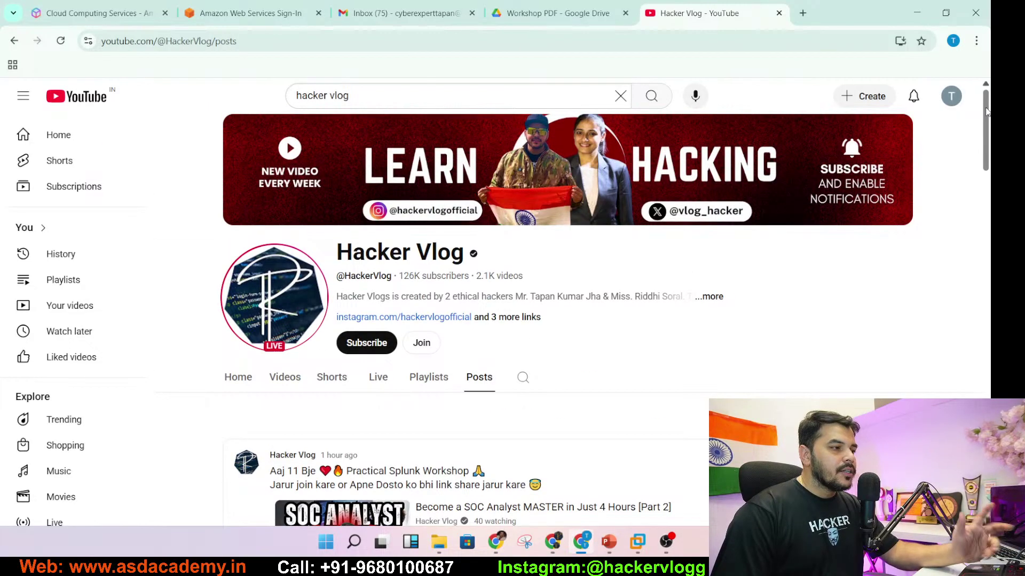
left_click(915, 13)
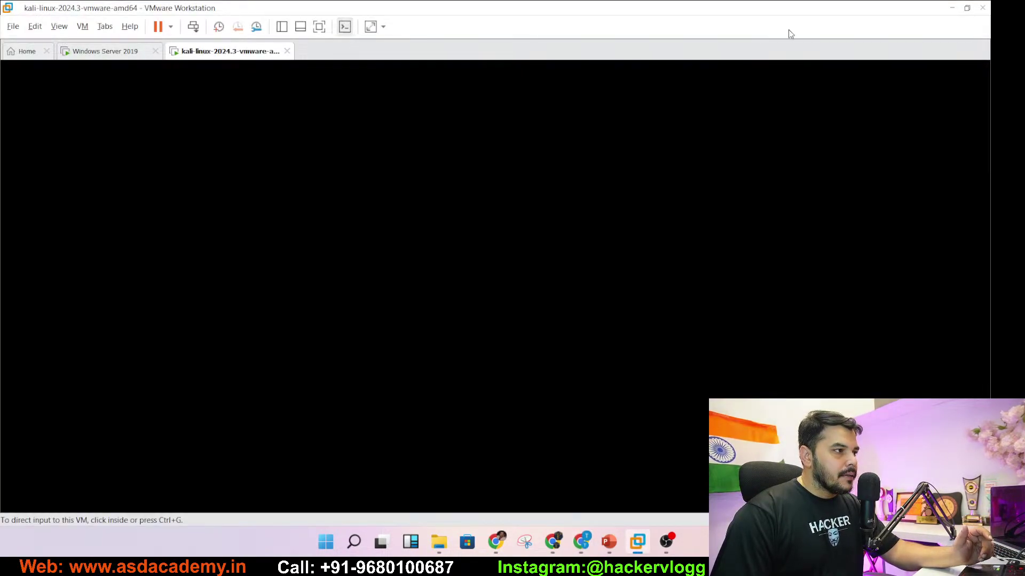
Step: Log in to the Kali virtual machine by entering the username and the account password
left_click(293, 159)
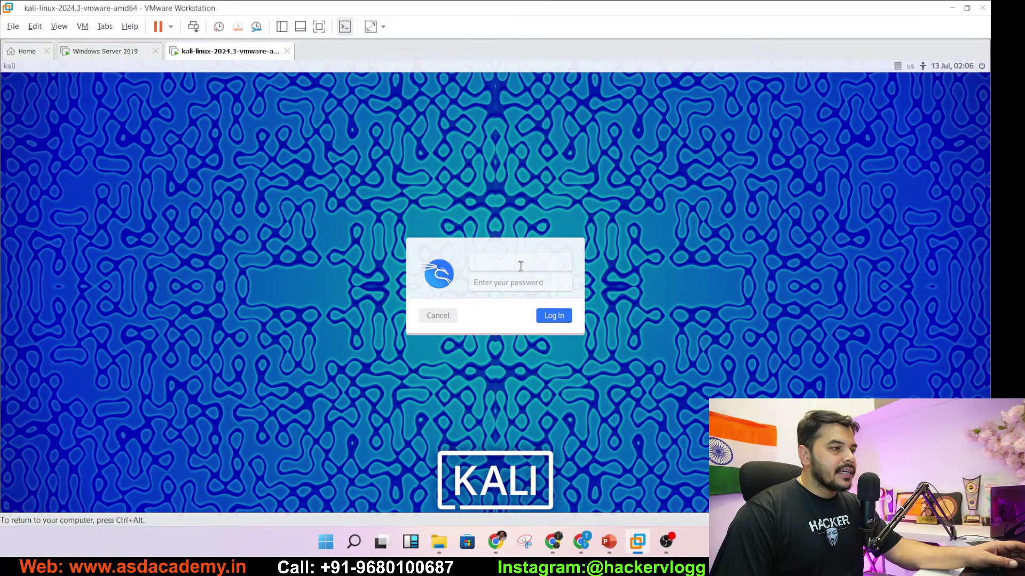
type("ali")
key("Tab")
type("kali")
key("Return")
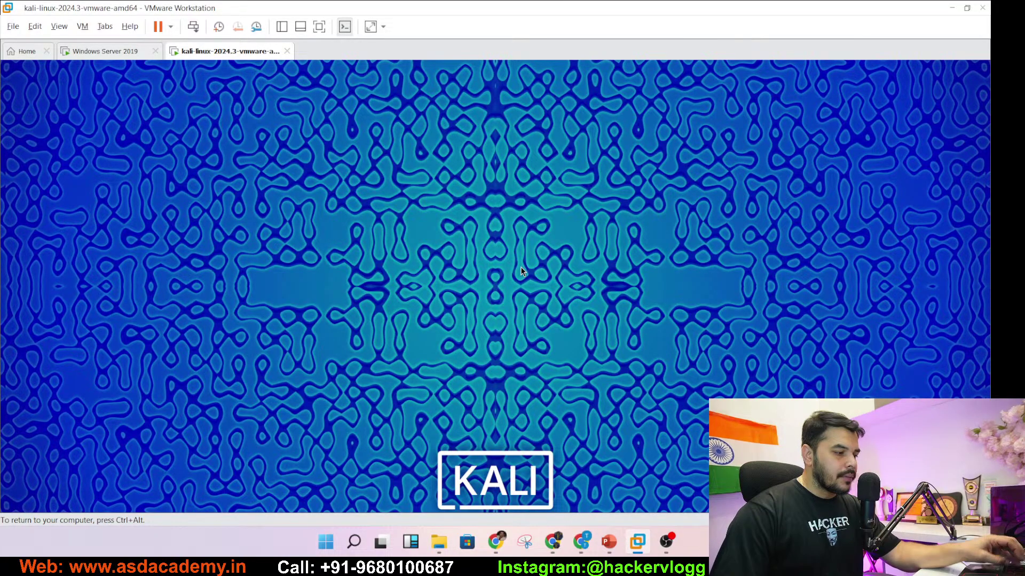
Step: Release input from the Kali machine and switch to the Windows Server 2019 virtual machine's desktop
key("ctrl+alt")
left_click(139, 57)
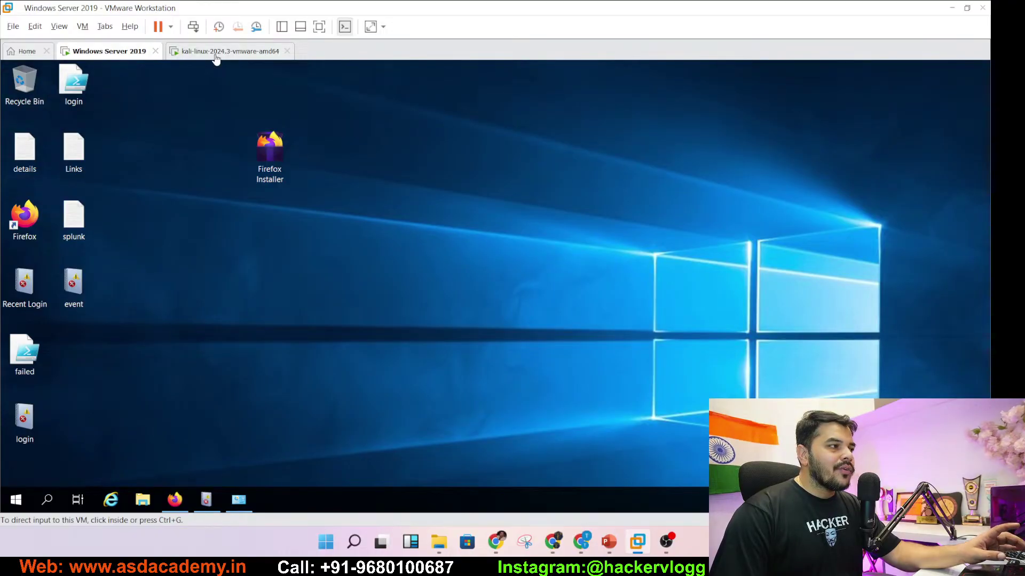
left_click(216, 54)
left_click(135, 58)
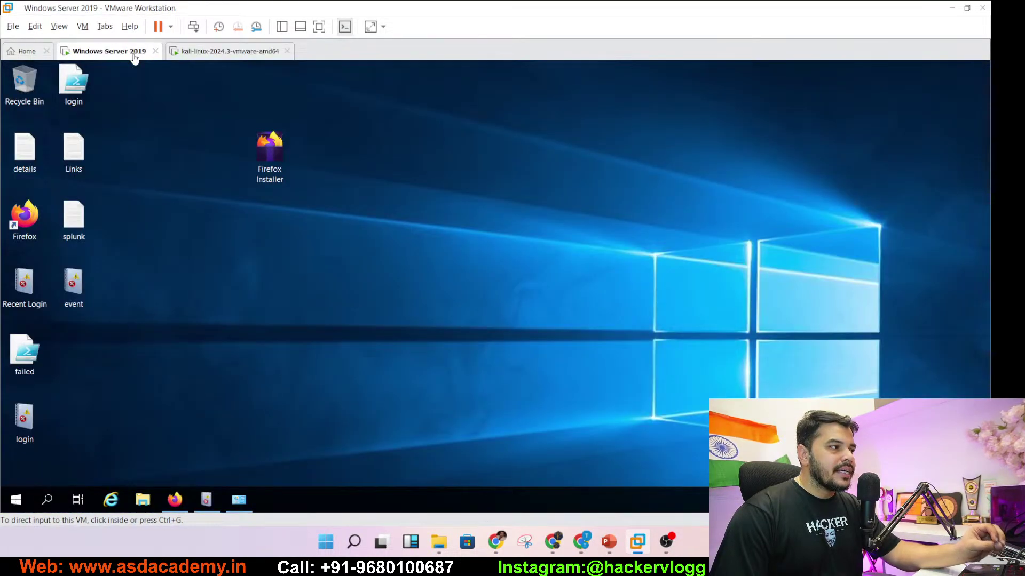
left_click(176, 155)
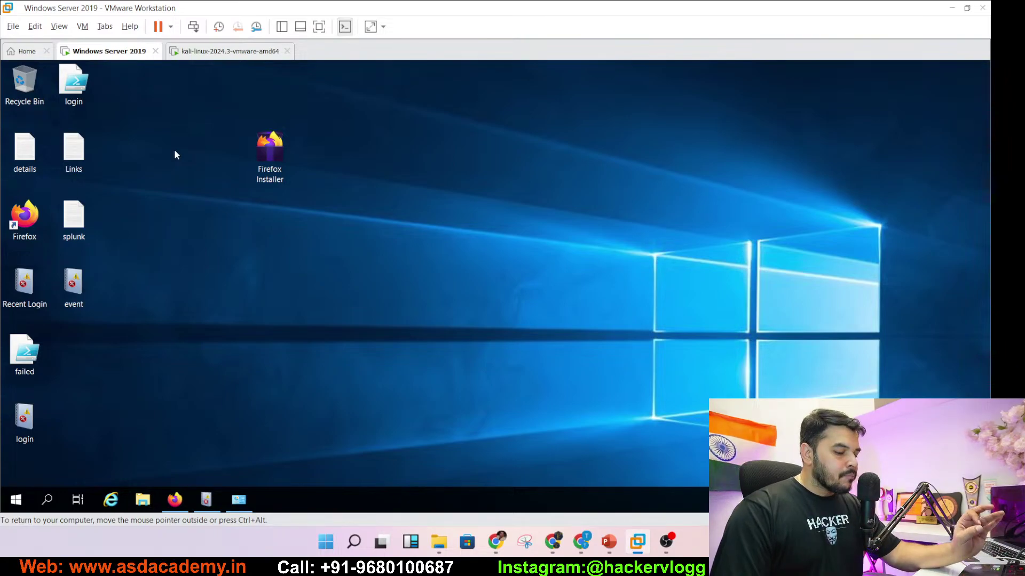
Step: Bring up Firefox in the Windows Server machine and search for "download splunk" in a new tab
left_click(176, 508)
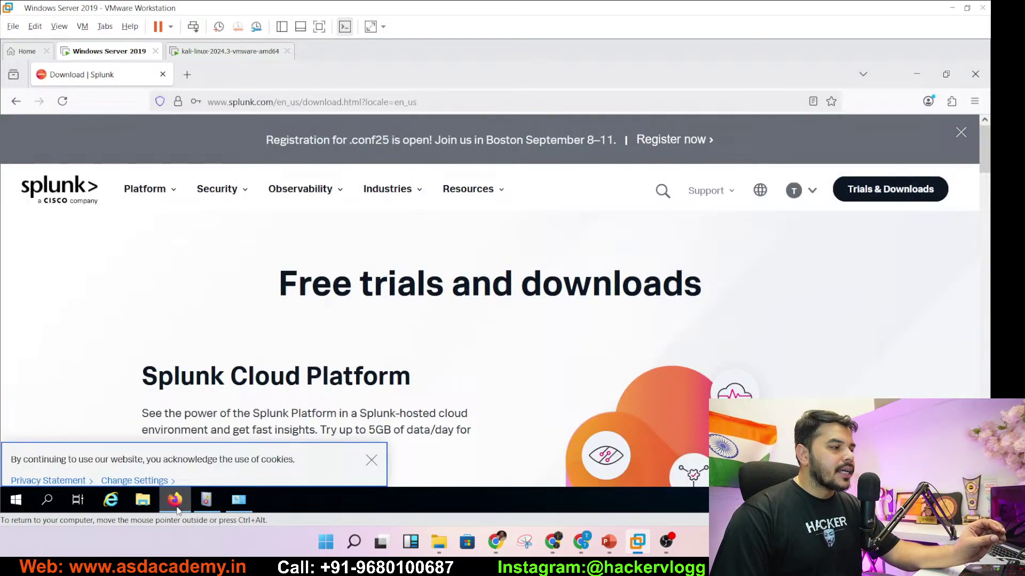
left_click(186, 64)
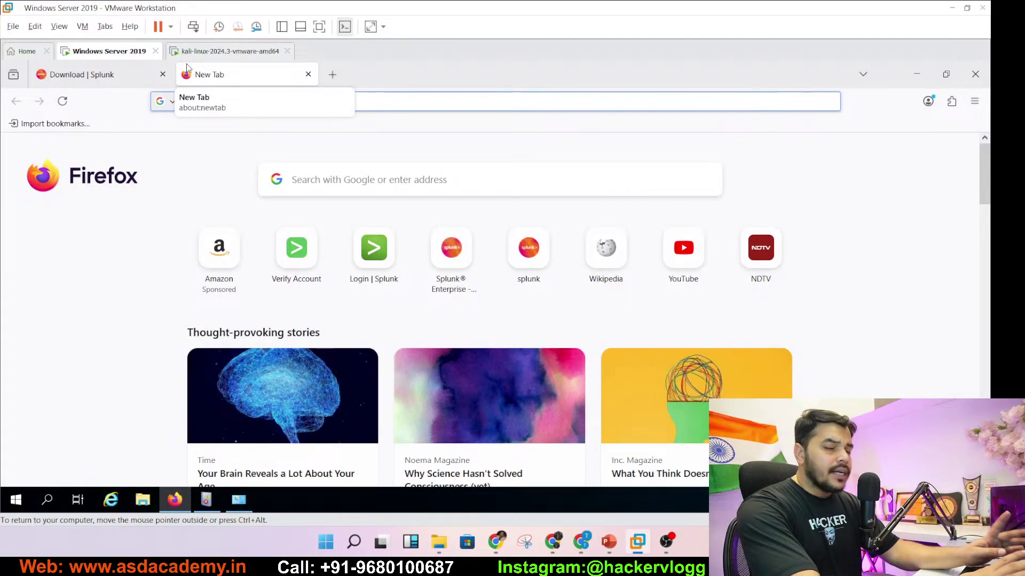
type("download ")
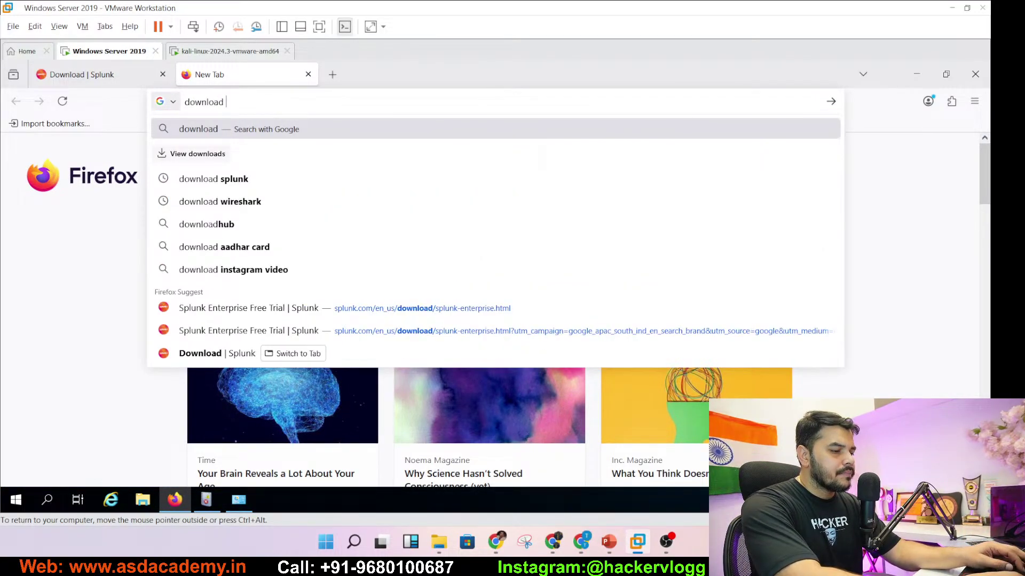
type("splunk")
key("Return")
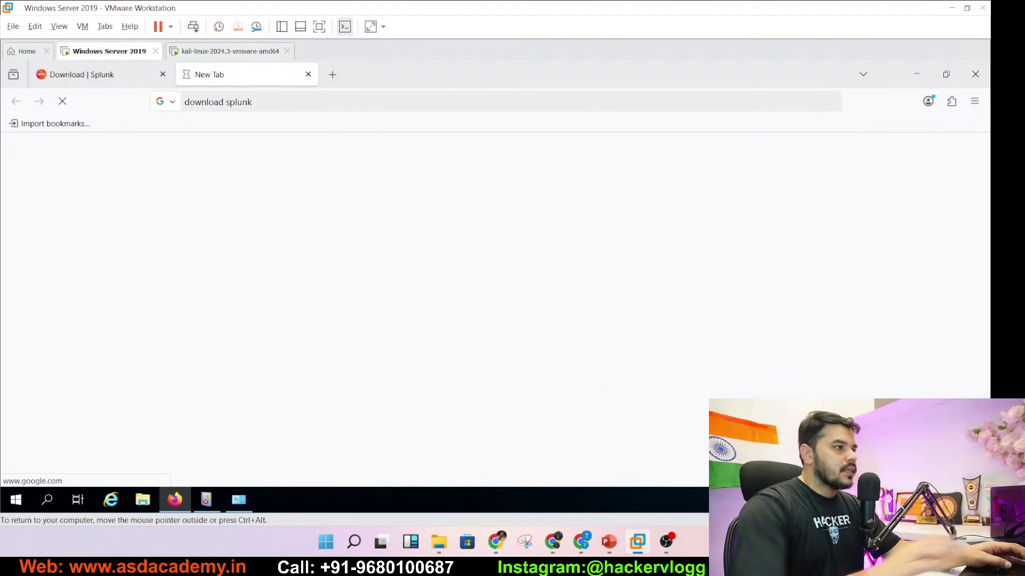
Step: Show the virtual machine in full screen and enter Exclusive Mode, opting not to show the confirmation message again
left_click(319, 26)
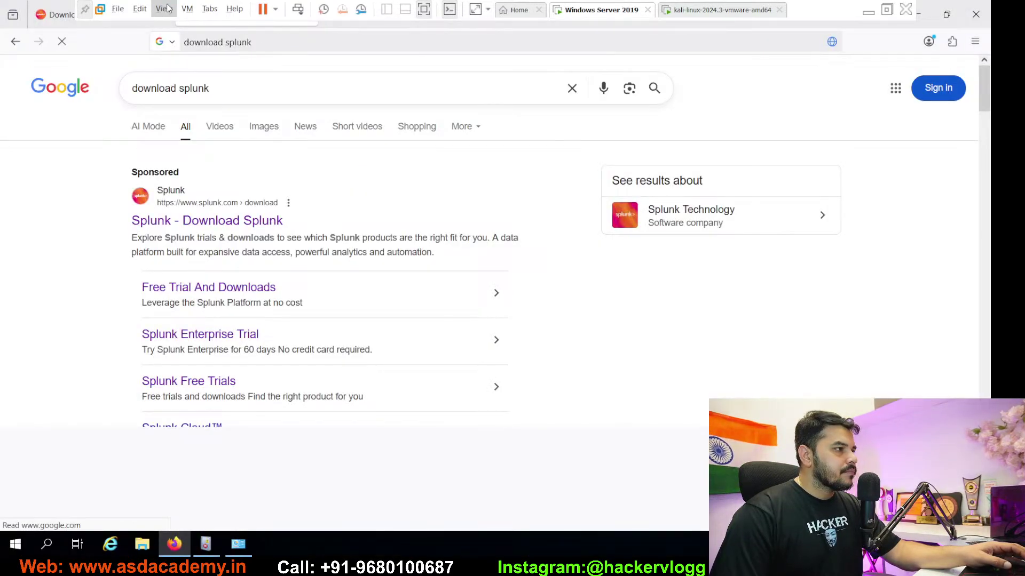
left_click(164, 8)
left_click(193, 41)
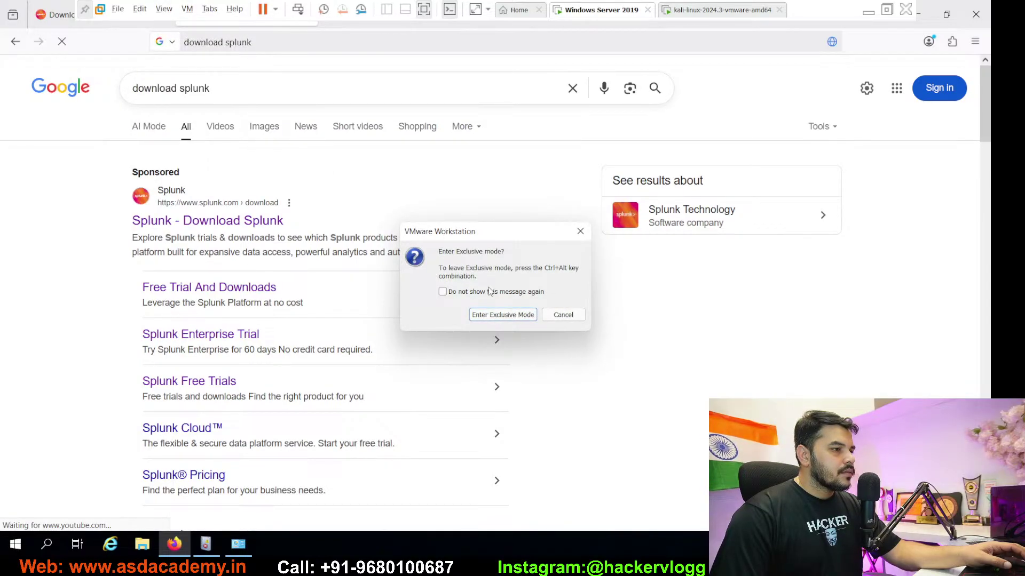
left_click(490, 293)
left_click(490, 316)
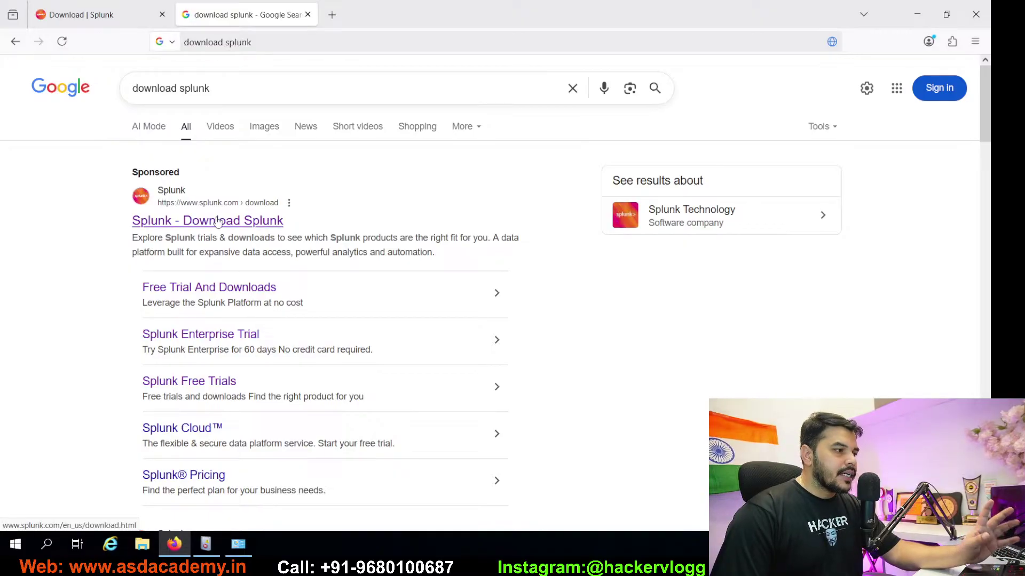
Step: Open the "Splunk - Download Splunk" search result and view the site's Platform and account menus
left_click(217, 221)
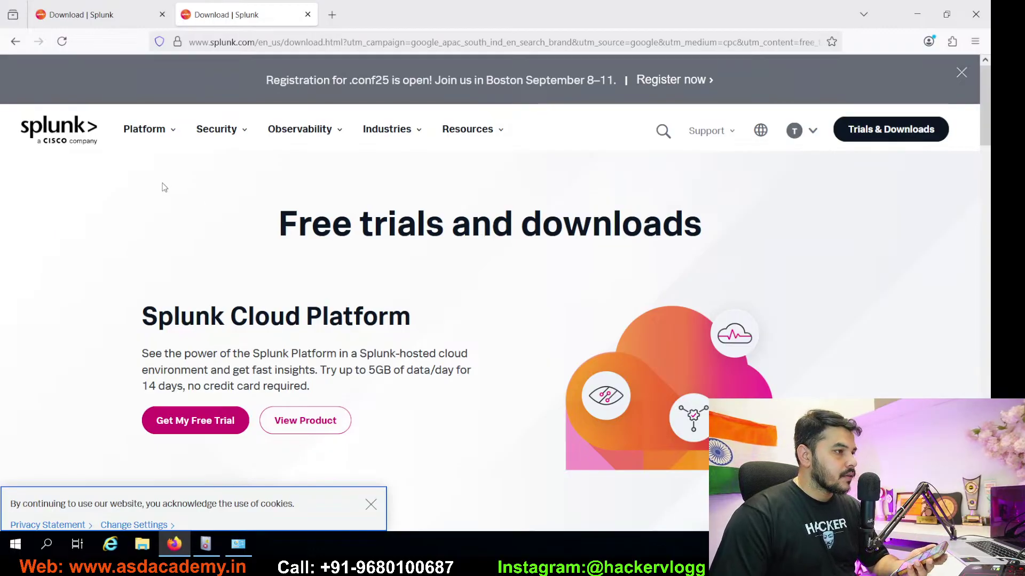
left_click(155, 135)
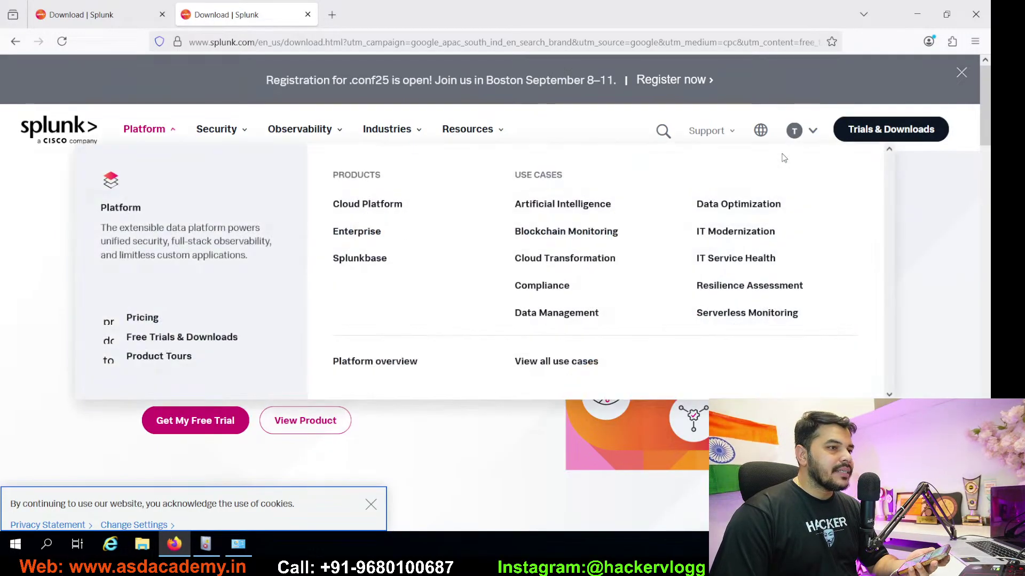
left_click(805, 132)
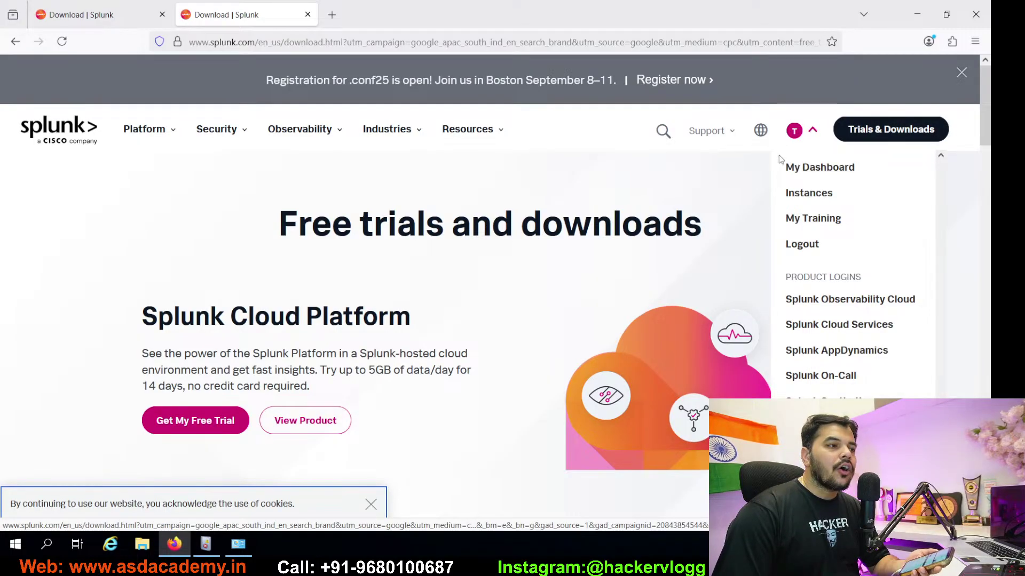
mouse_move(760, 133)
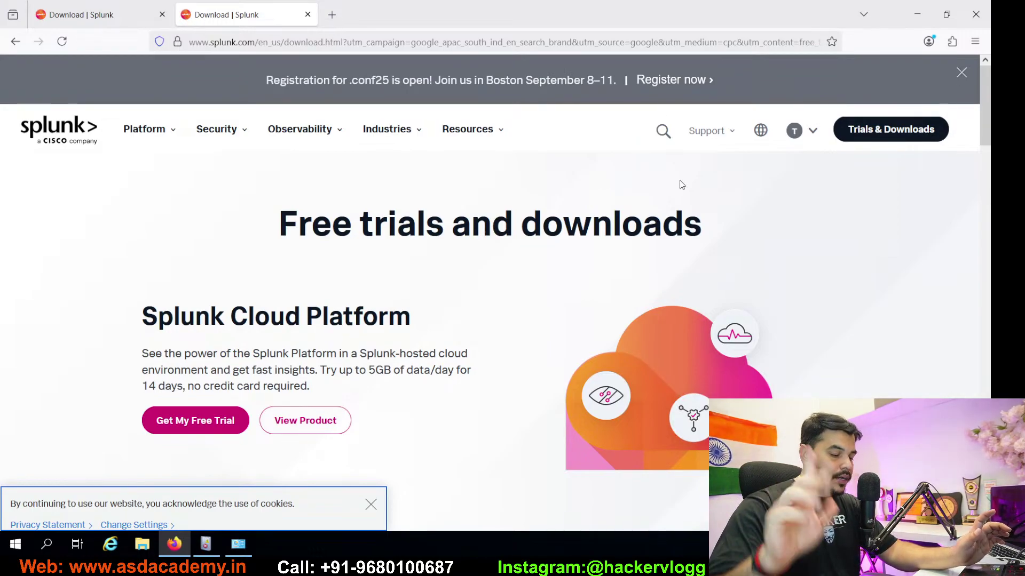
left_click(801, 130)
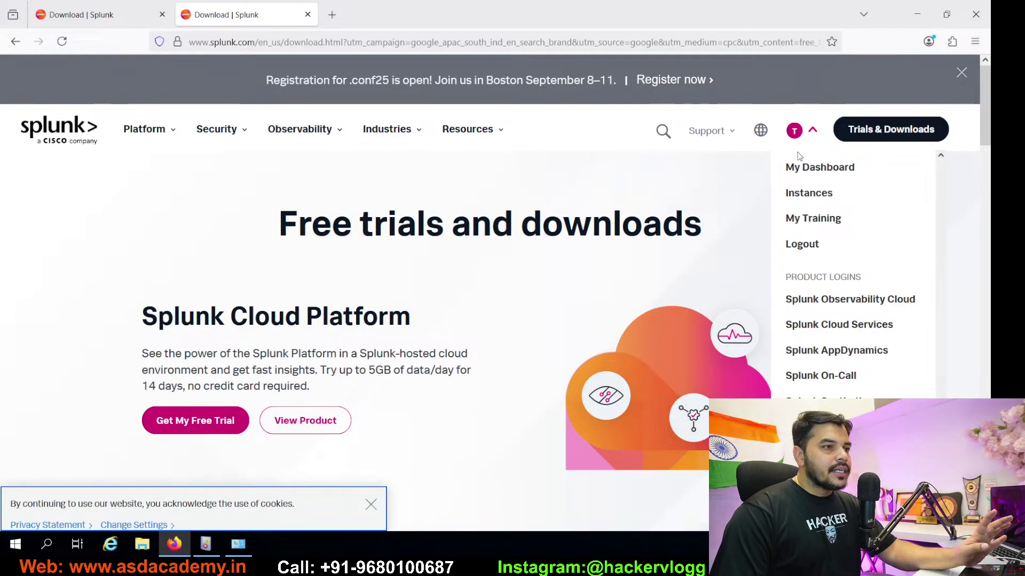
Step: Close the conference banner, open a private browser window and search Google for "download splunk"
left_click(960, 79)
left_click(975, 42)
left_click(887, 136)
type("download splunk")
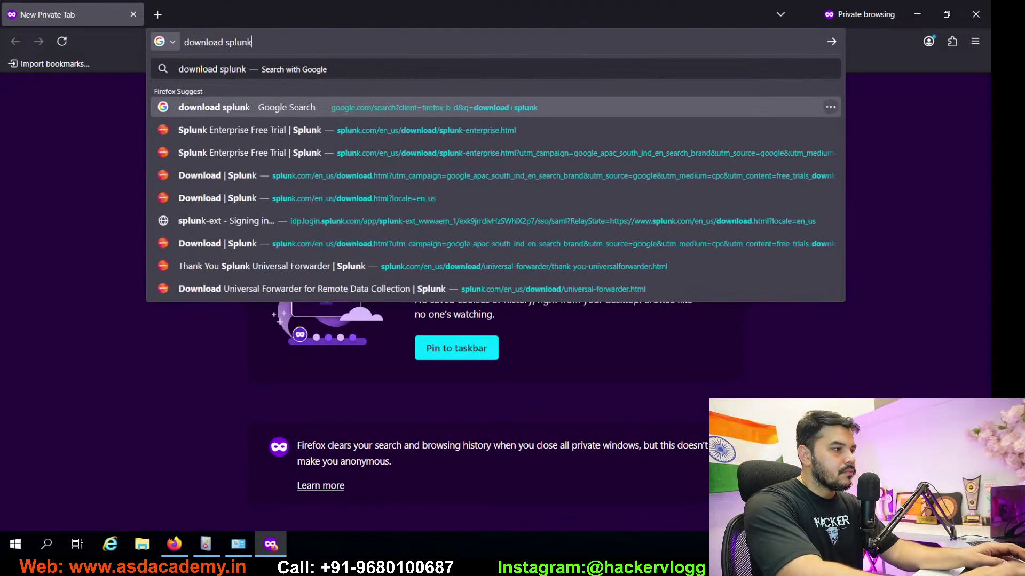
key("Return")
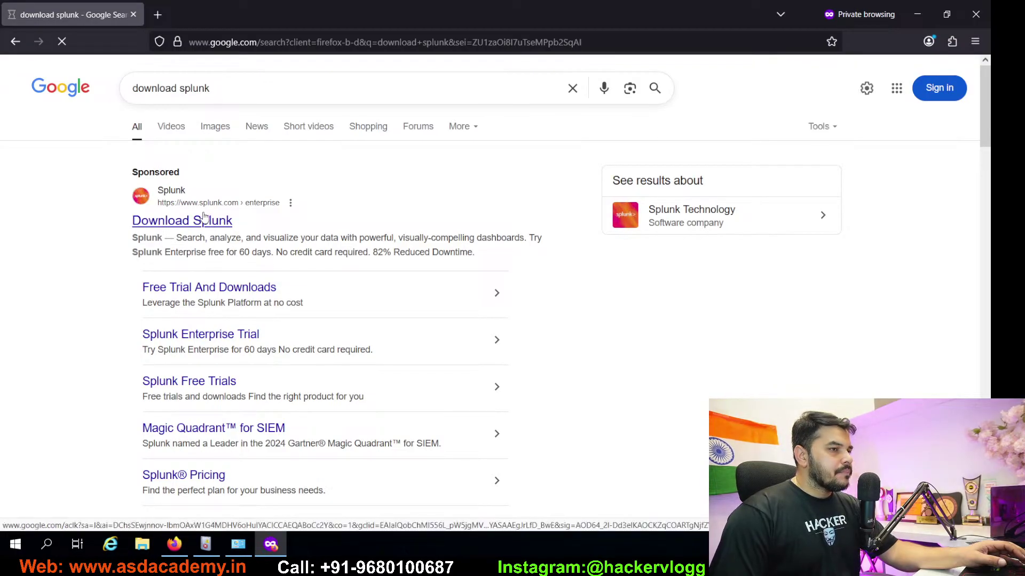
Step: Open the "Download Splunk" search result and go to the Sign Up page to view the account creation form
left_click(202, 224)
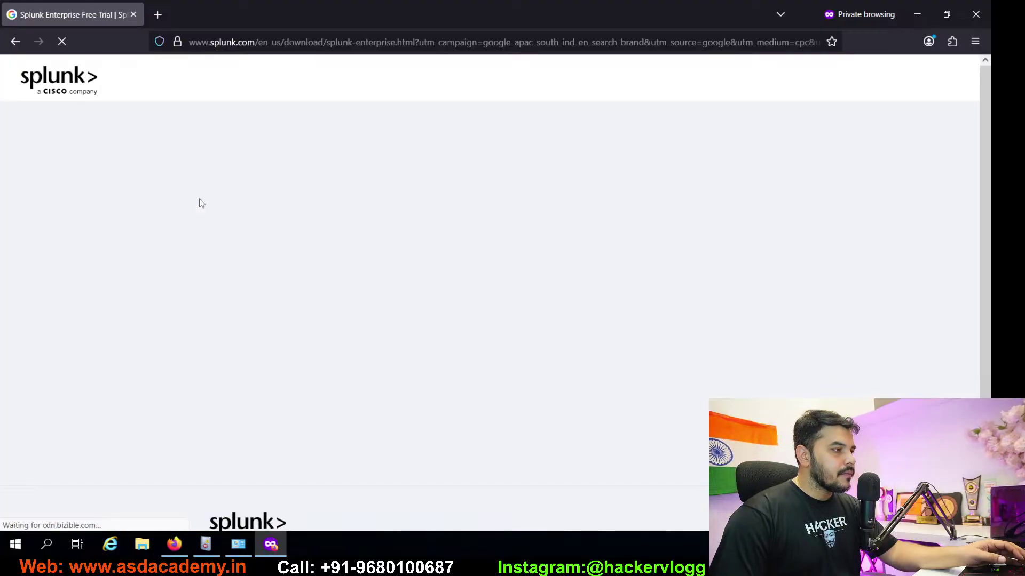
mouse_move(913, 88)
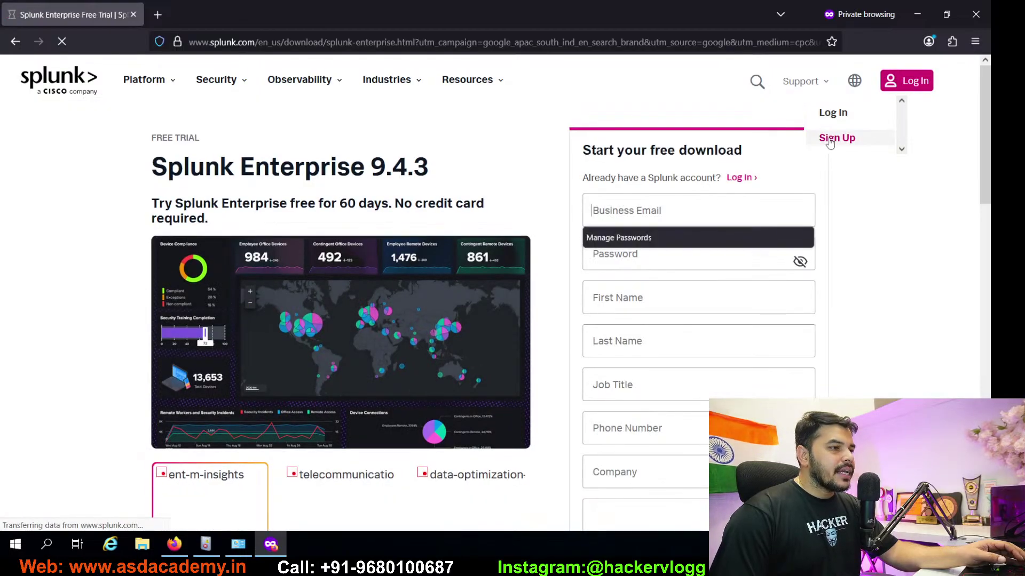
left_click(831, 140)
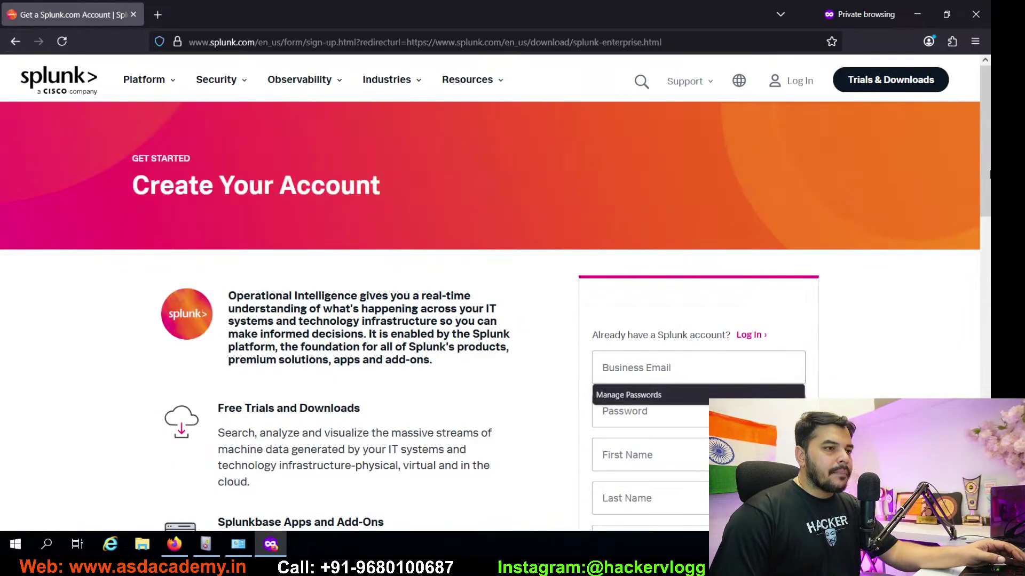
mouse_move(987, 168)
left_mouse_down()
mouse_move(987, 305)
mouse_move(987, 160)
left_mouse_up()
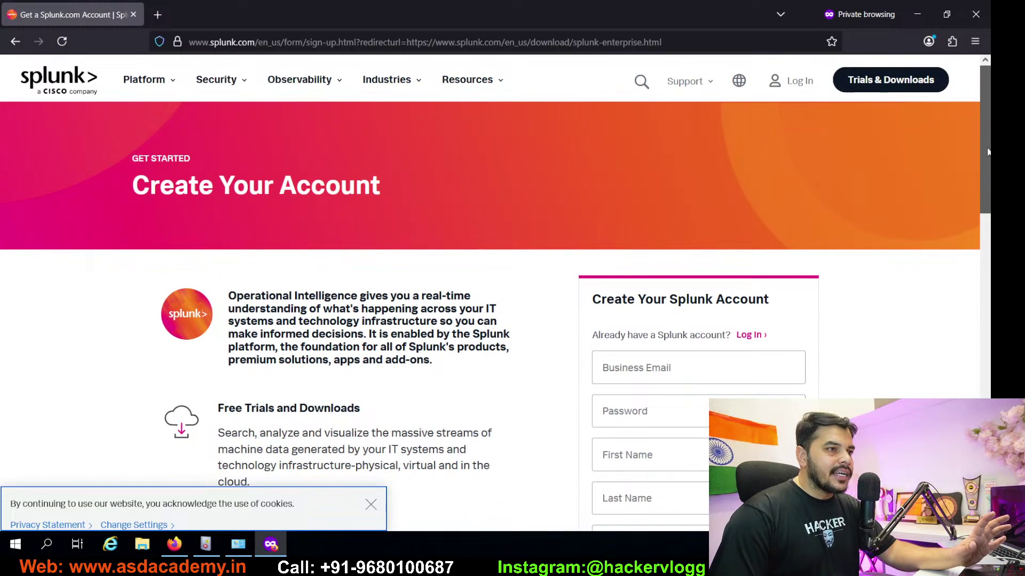
Step: Return to the regular browser window and open the Platform section's Free Trials & Downloads page
left_click(917, 15)
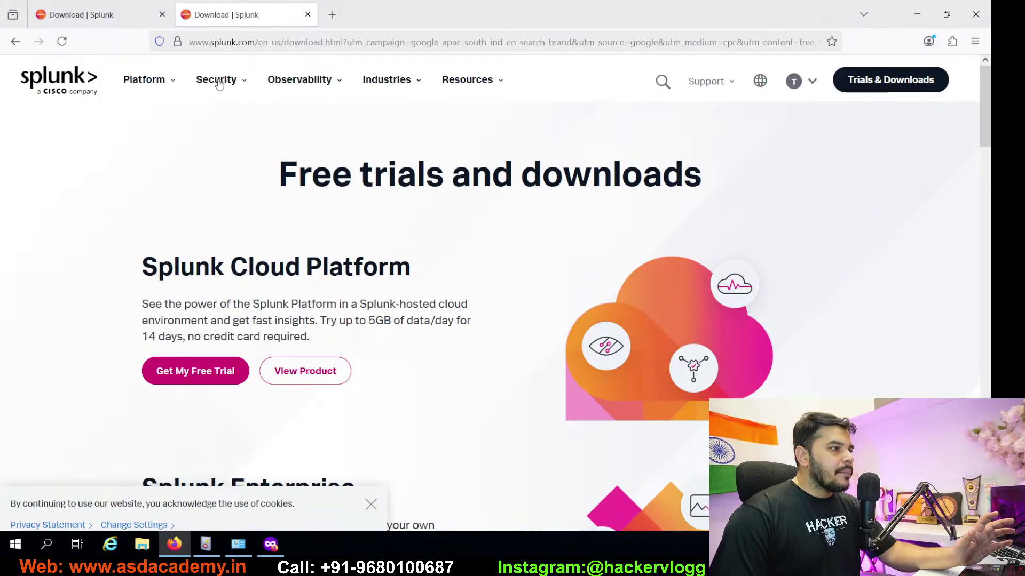
mouse_move(150, 89)
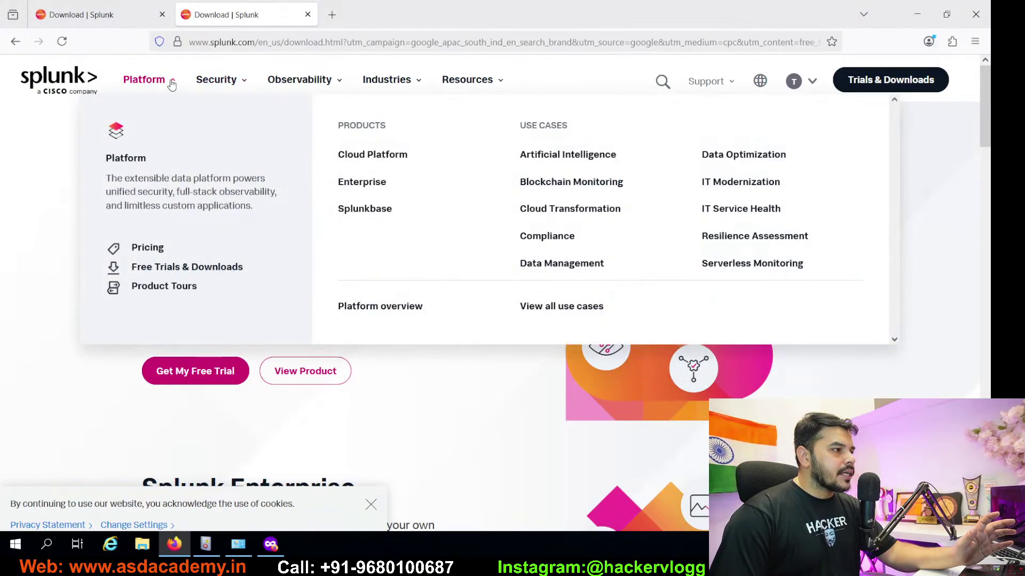
left_click(203, 273)
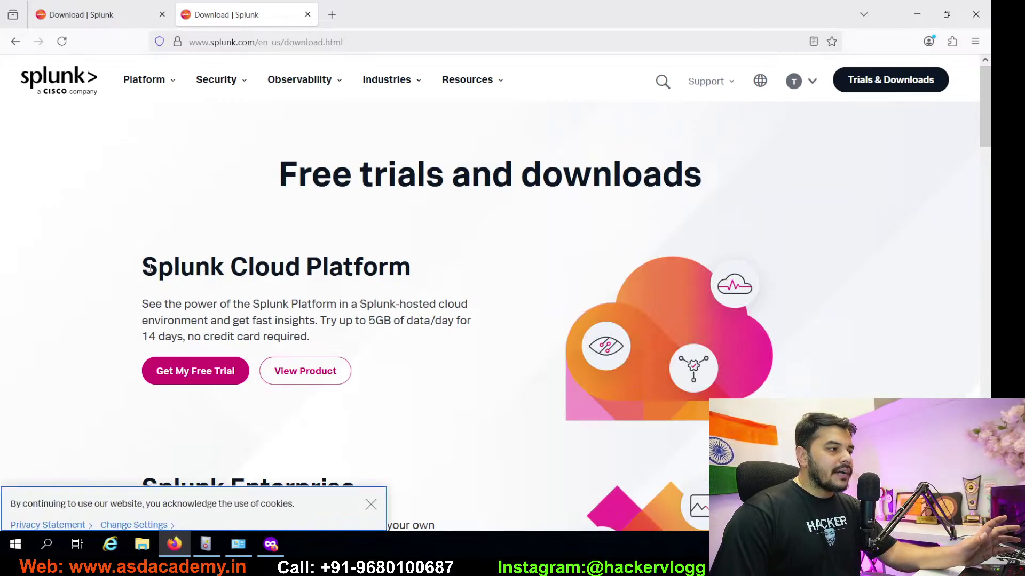
Step: Highlight the Splunk Cloud Platform heading, its "5GB of data/day" limit and the 14-day, no-credit-card terms
left_click_drag(144, 265, 410, 273)
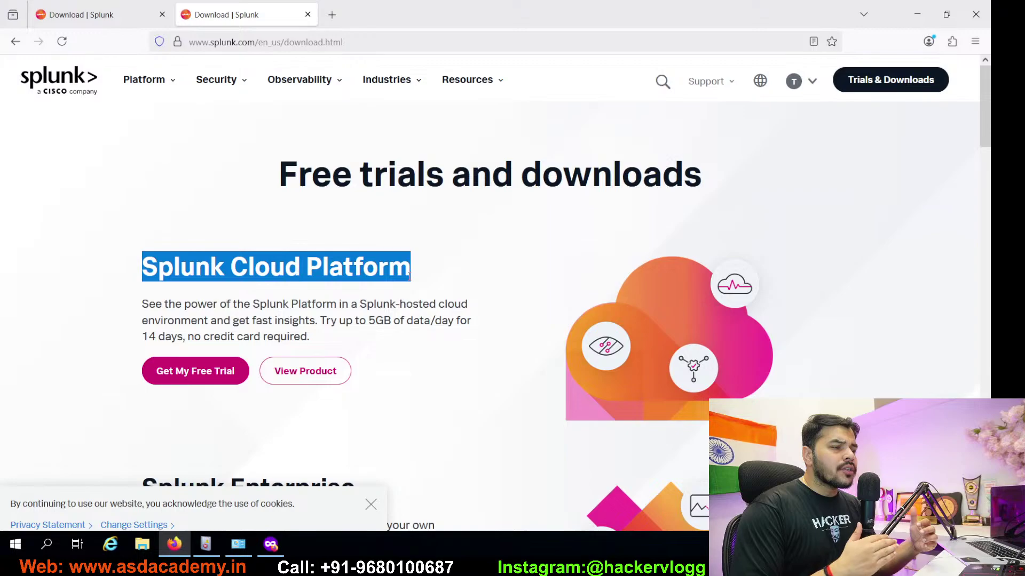
left_click(378, 320)
left_click_drag(369, 320, 453, 321)
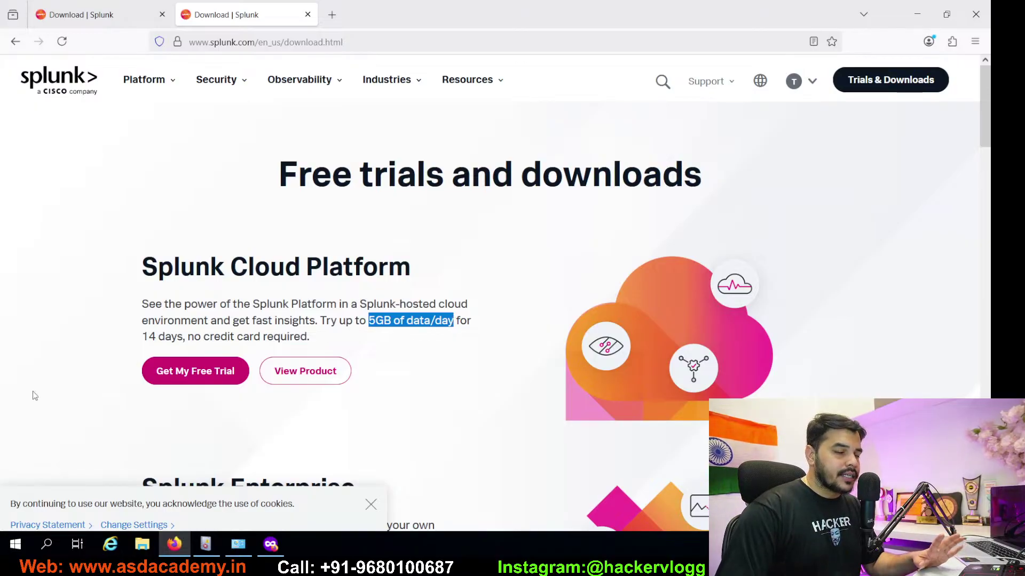
left_click_drag(142, 337, 324, 346)
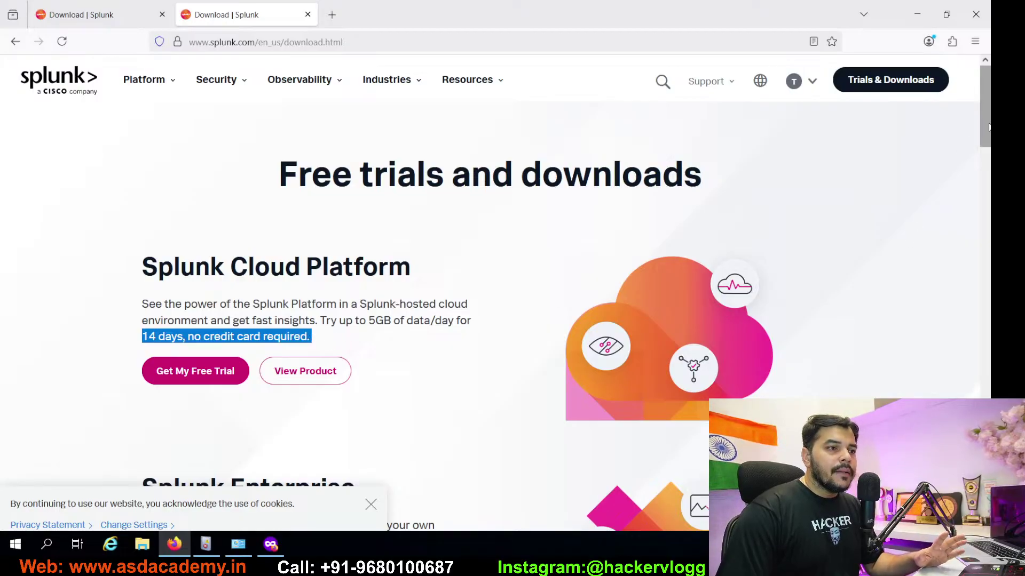
Step: Highlight the Splunk Enterprise heading with its "500MB/day" limit, and the Universal Forwarder heading
left_click_drag(986, 126, 984, 172)
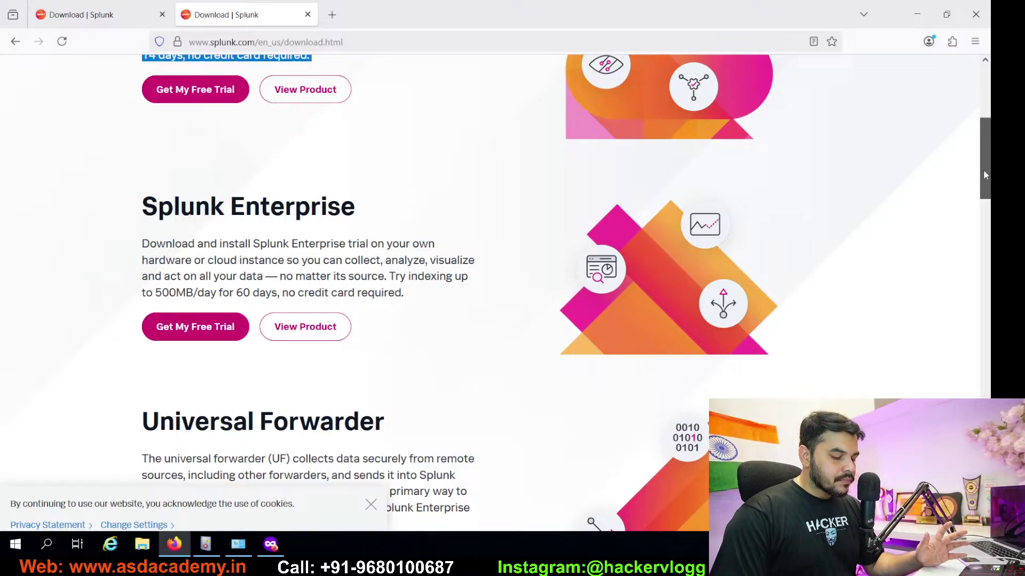
left_click_drag(985, 175, 986, 181)
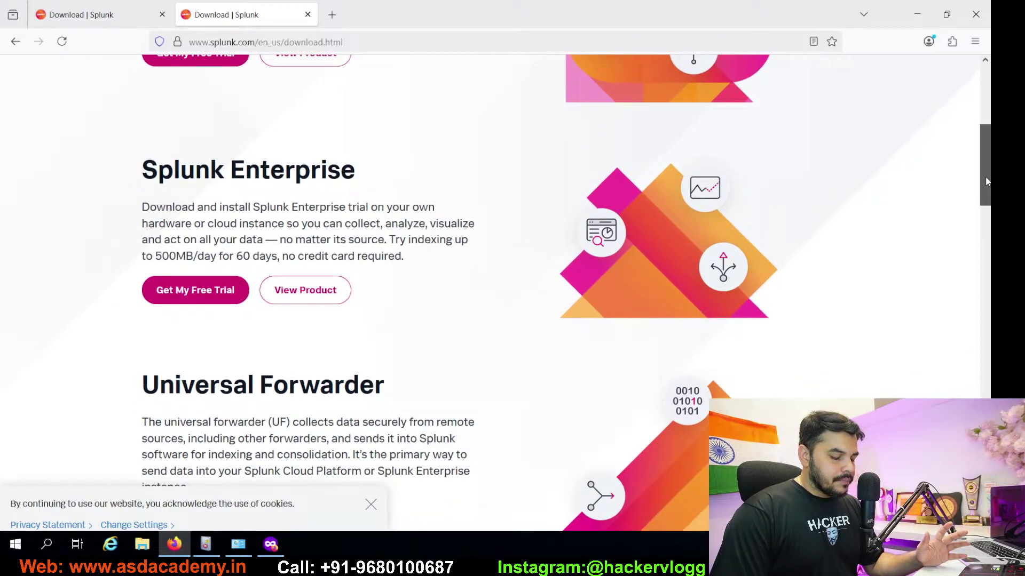
left_click_drag(987, 182, 986, 183)
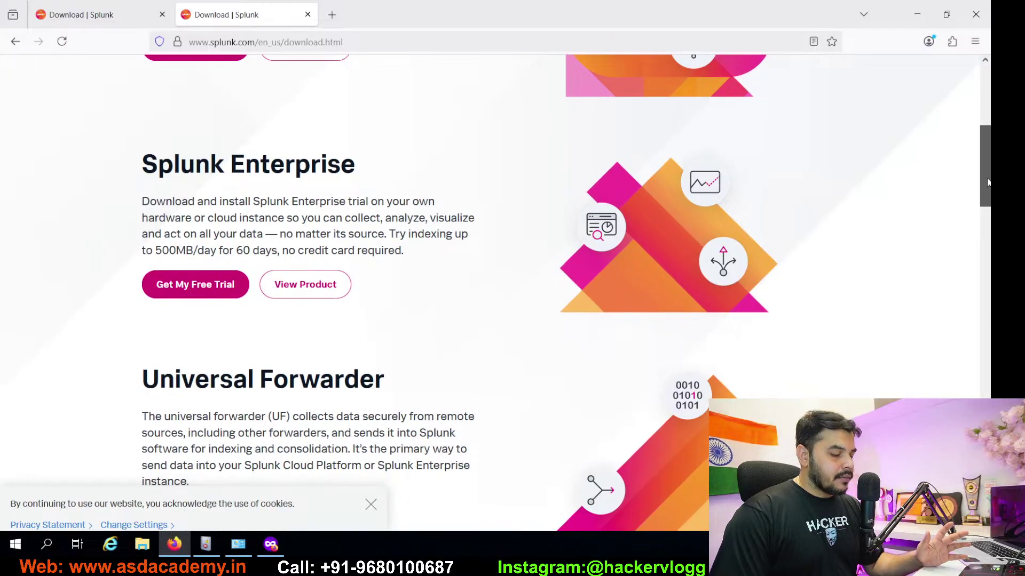
left_click_drag(139, 165, 369, 170)
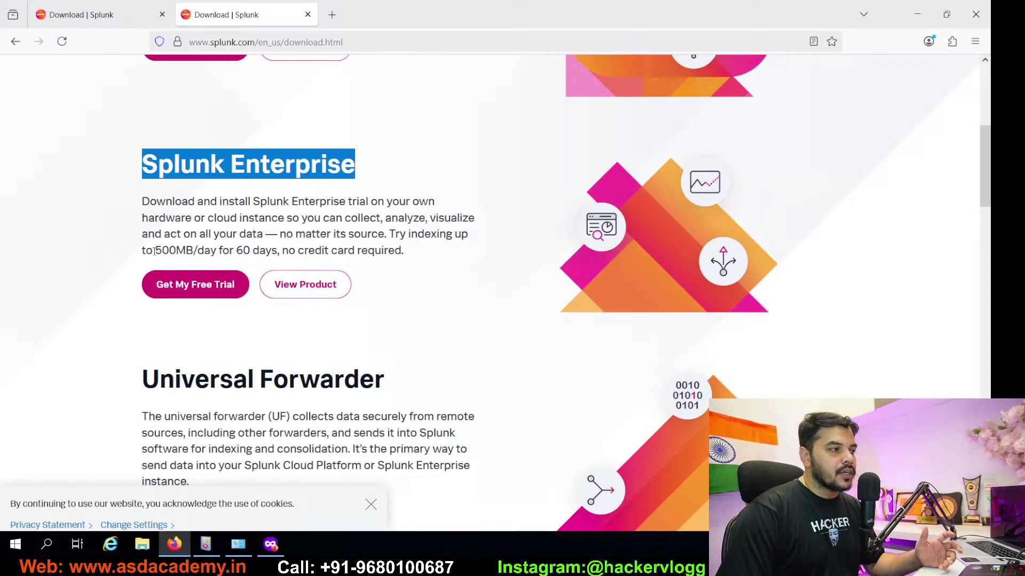
left_click_drag(156, 252, 215, 254)
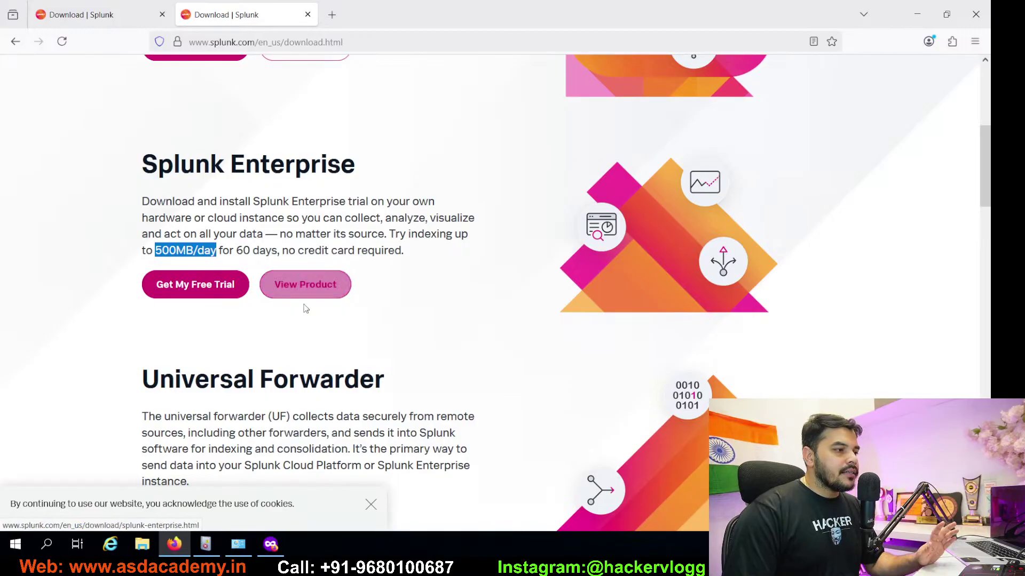
left_click_drag(988, 204, 988, 231)
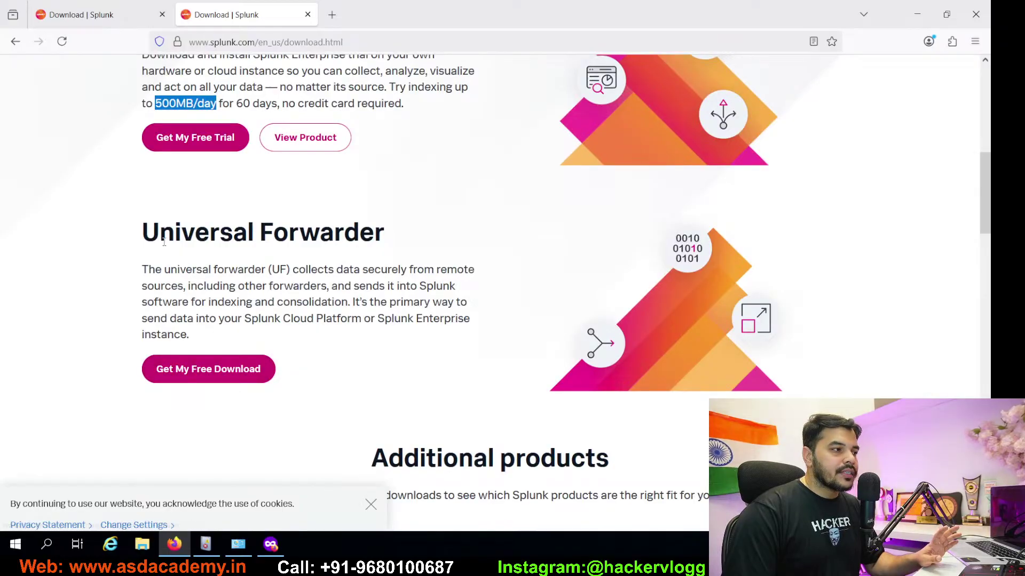
left_click_drag(144, 235, 406, 240)
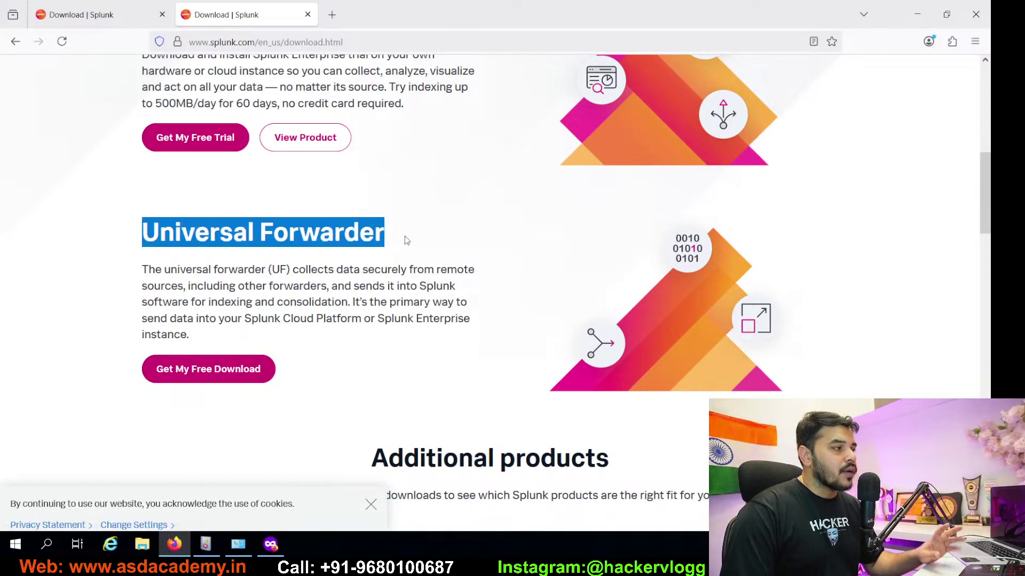
Step: Switch to Paint in a maximized window and enlarge the blank canvas to about 1905 × 818 px
left_click(41, 551)
type("paint")
left_click(335, 194)
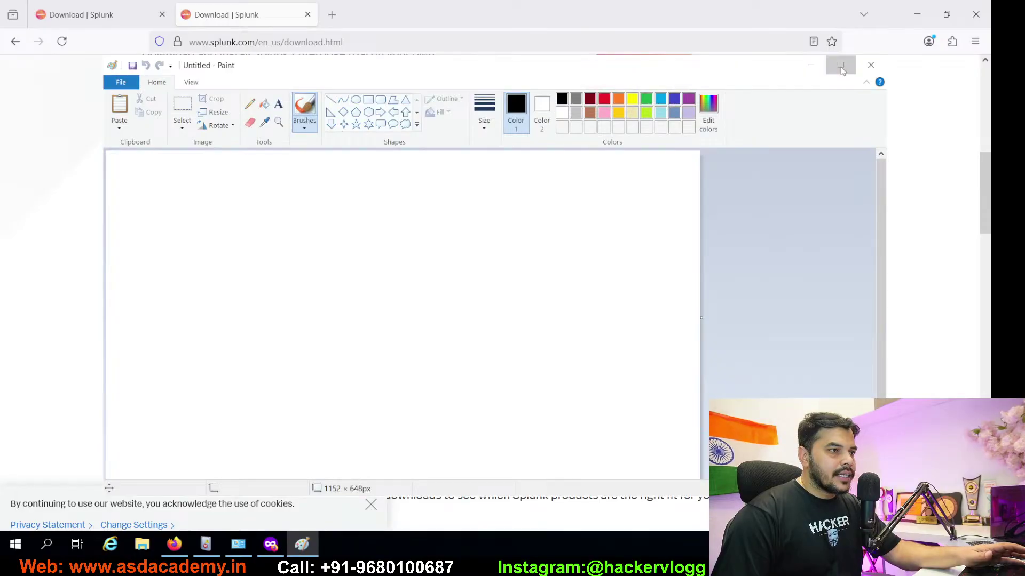
left_click(840, 65)
left_click(265, 40)
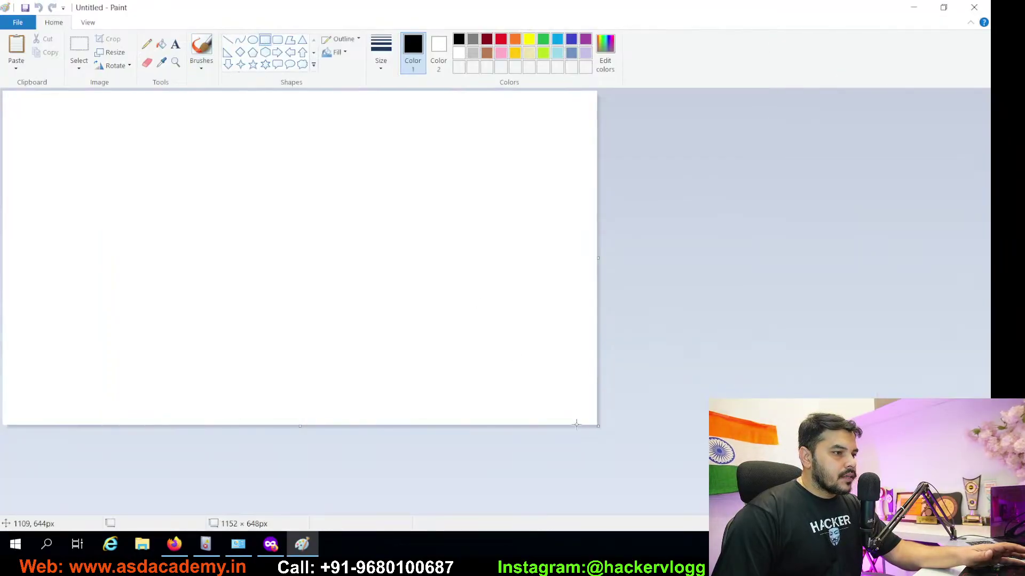
left_click_drag(598, 426, 985, 512)
Step: Draw a rounded rectangle about 230 × 343 px in the canvas's upper middle and add the text "Splunk" above it
left_click(277, 39)
left_click_drag(387, 127, 506, 303)
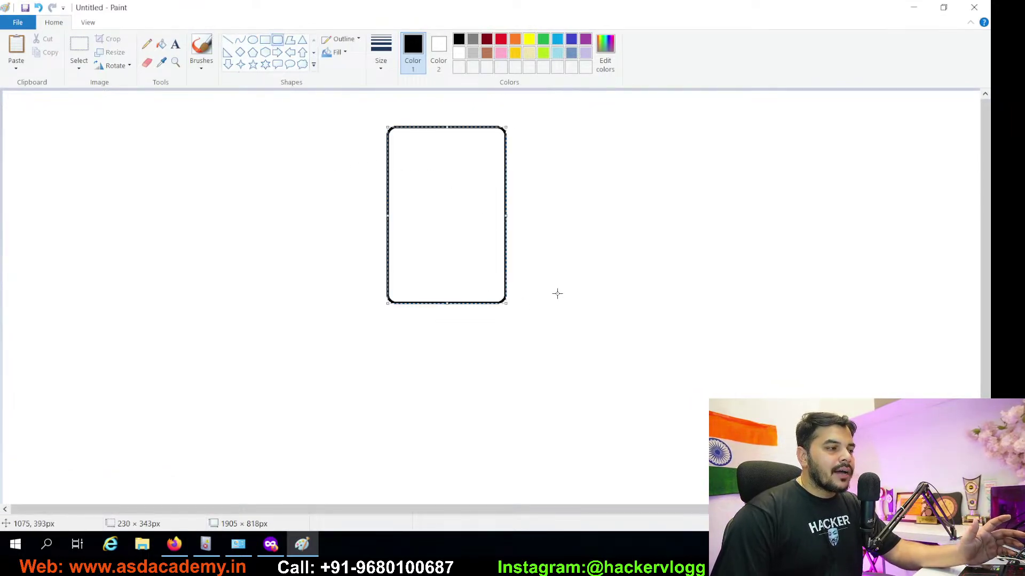
left_click(175, 44)
left_click(384, 112)
type("Sp")
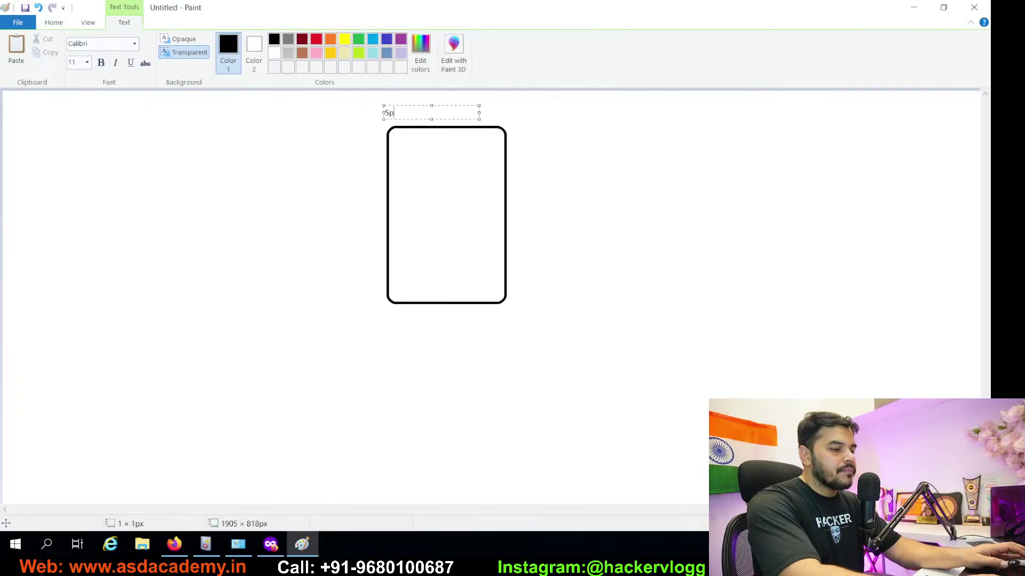
type("lunk")
Step: Format the "Splunk" label in Arial Black at size 24 and centre it just above the rounded rectangle
key("ctrl+a")
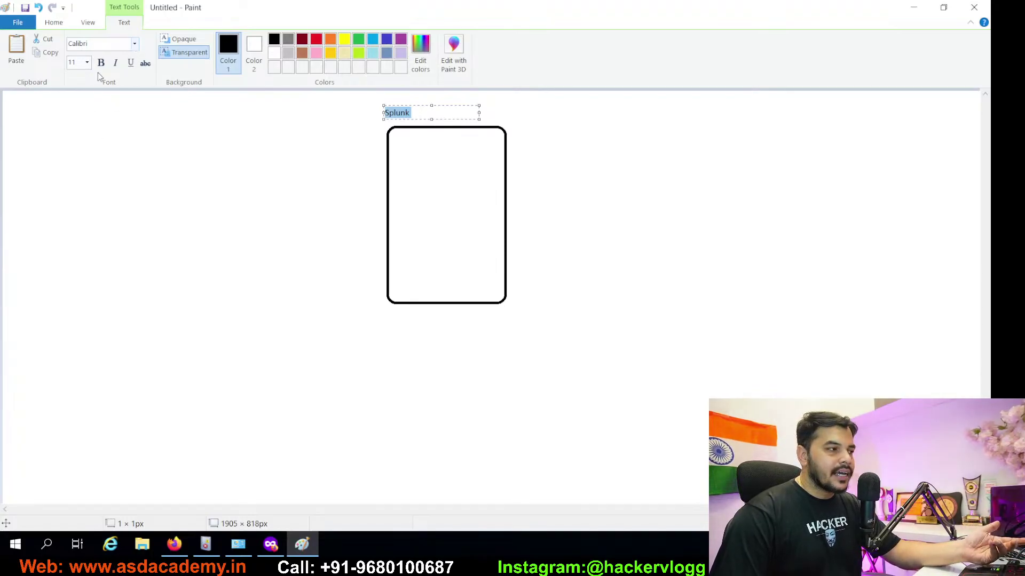
left_click(134, 43)
left_click(96, 221)
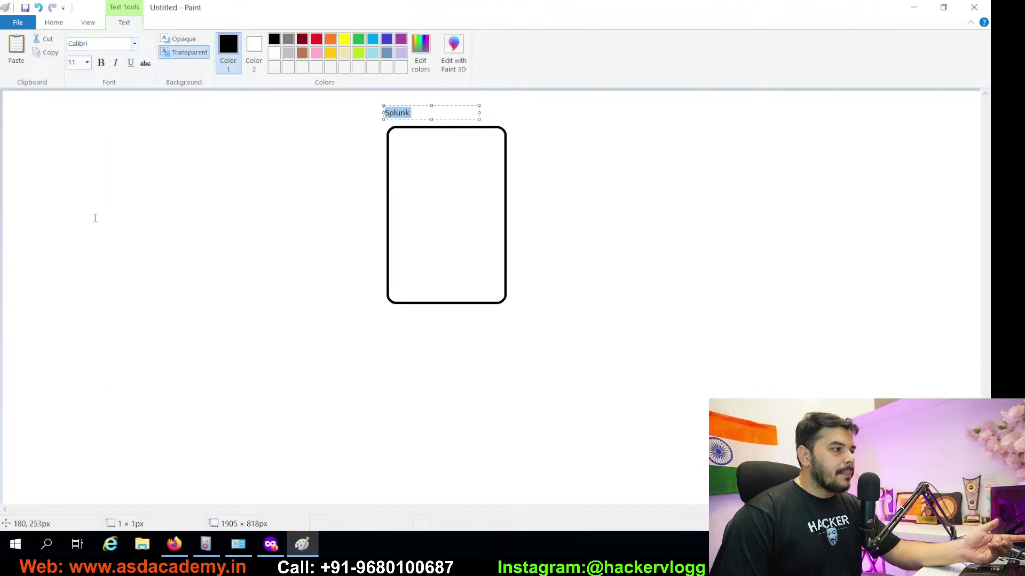
left_click(86, 63)
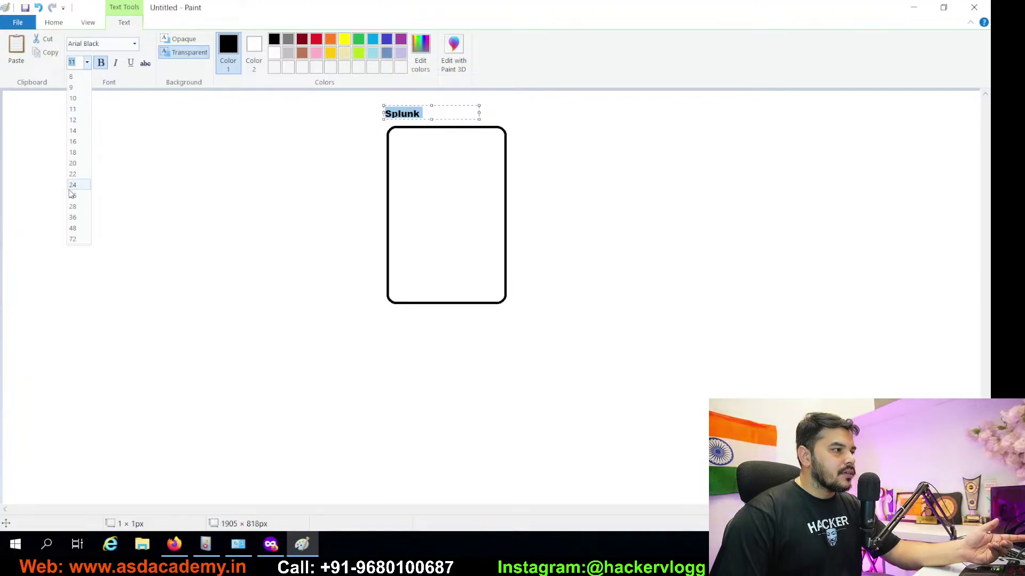
left_click(77, 191)
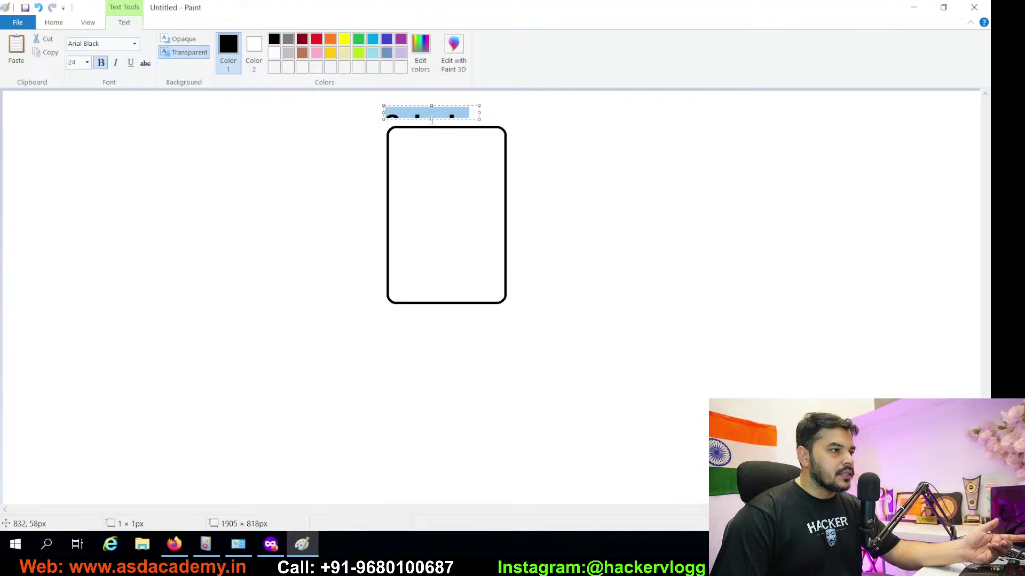
left_click_drag(426, 120, 431, 138)
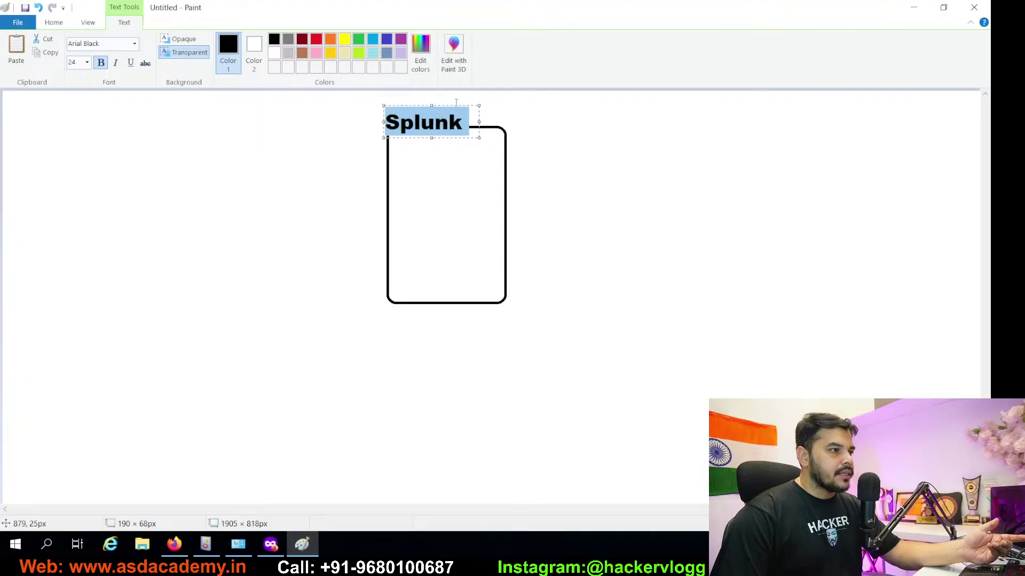
left_click_drag(459, 107, 481, 98)
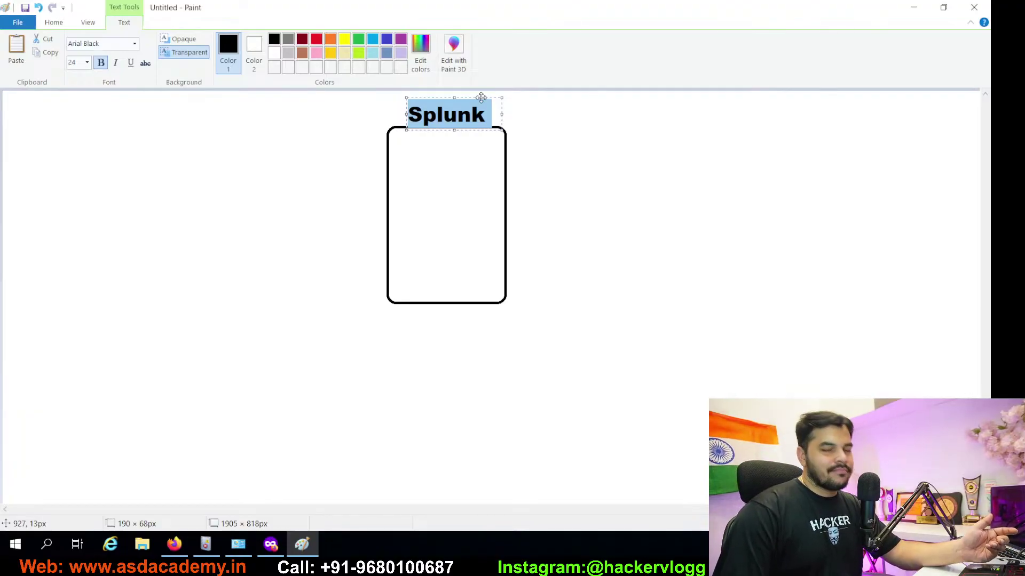
left_click(579, 176)
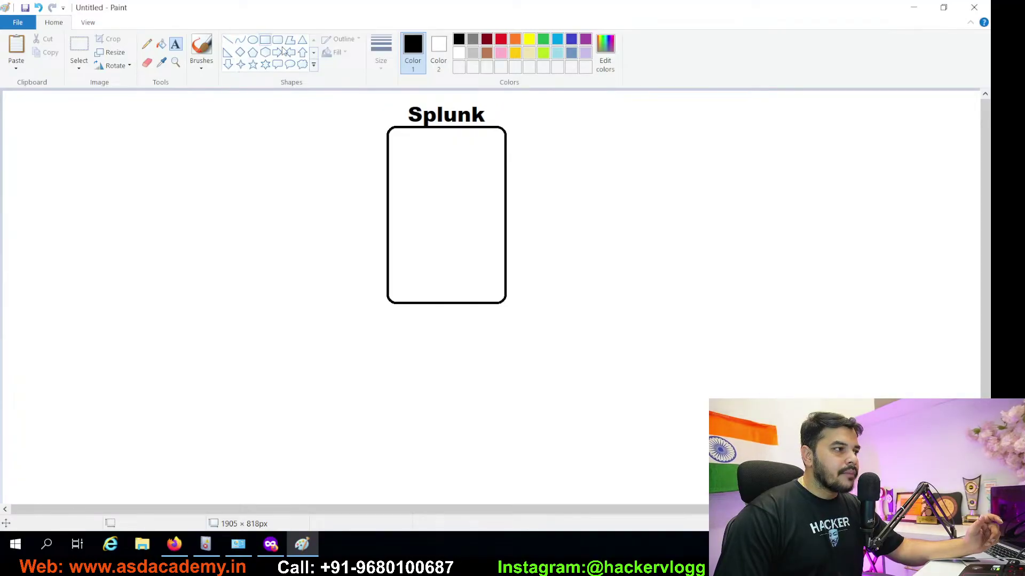
Step: Draw six rectangles in a wide arc below the Splunk box, with the rightmost about 231 × 191 px
left_click(264, 39)
left_click_drag(28, 289, 101, 354)
left_click_drag(133, 400, 208, 468)
left_click_drag(297, 448, 380, 511)
left_click_drag(475, 442, 569, 511)
left_click(636, 469)
left_click_drag(649, 400, 747, 486)
left_click_drag(810, 325, 932, 422)
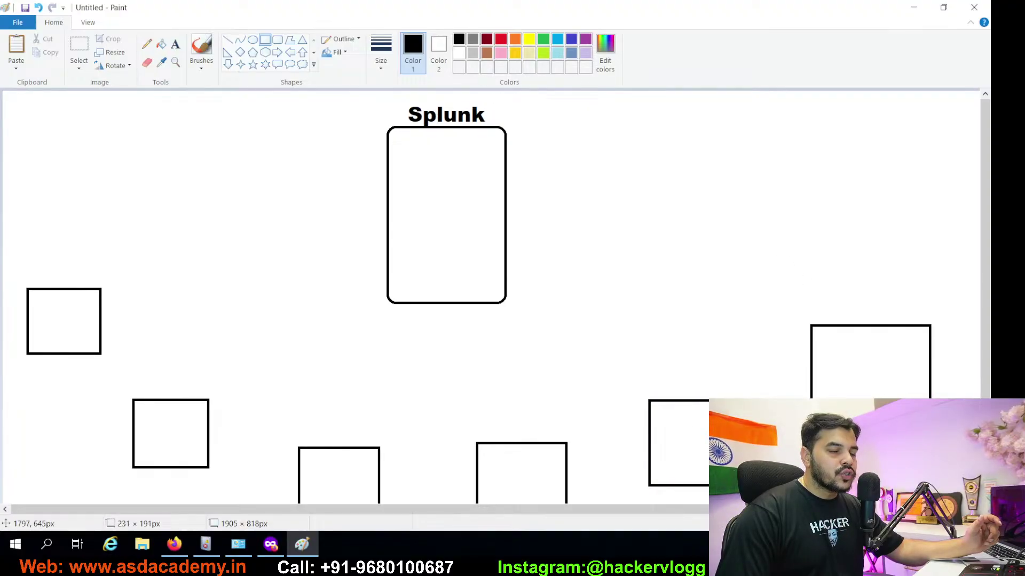
Step: Draw six straight lines, one from each surrounding rectangle to the central Splunk box
left_click(228, 39)
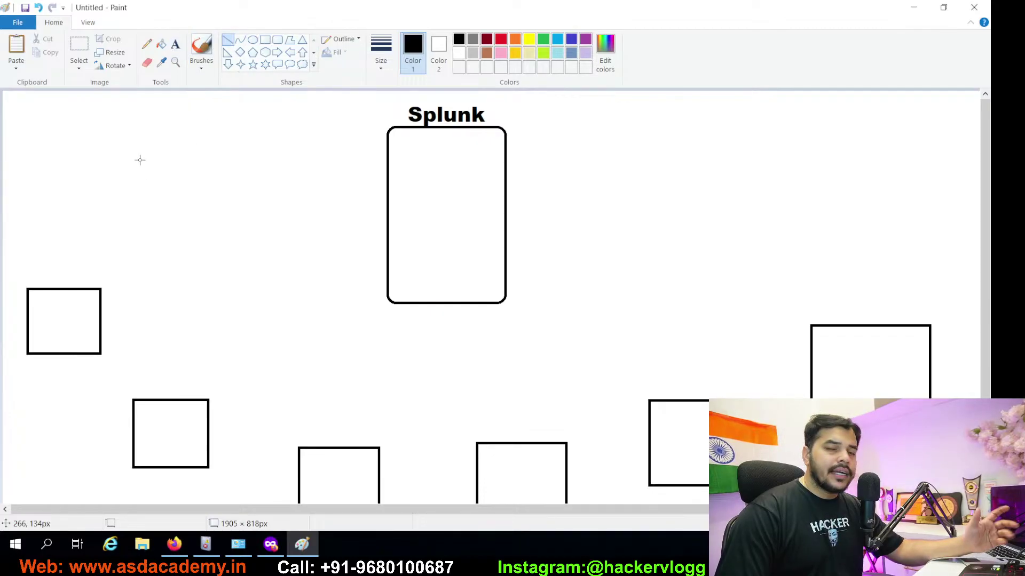
mouse_move(101, 310)
left_mouse_down()
mouse_move(385, 225)
mouse_move(384, 203)
left_mouse_up()
left_click_drag(214, 423, 387, 265)
left_click_drag(363, 443, 431, 312)
left_click_drag(527, 436, 472, 309)
left_click_drag(715, 392, 514, 293)
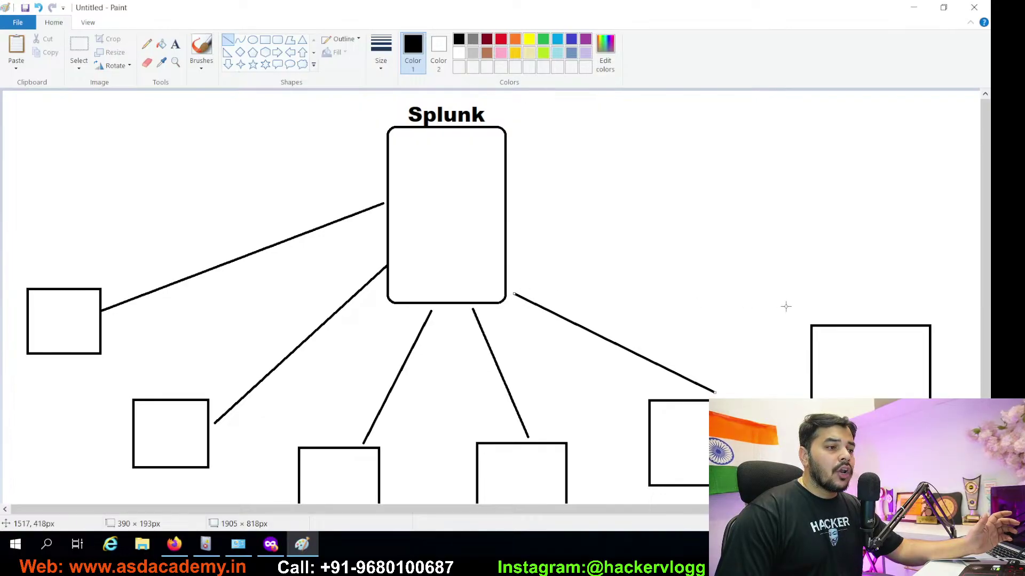
mouse_move(826, 320)
left_mouse_down()
mouse_move(524, 223)
mouse_move(511, 203)
left_mouse_up()
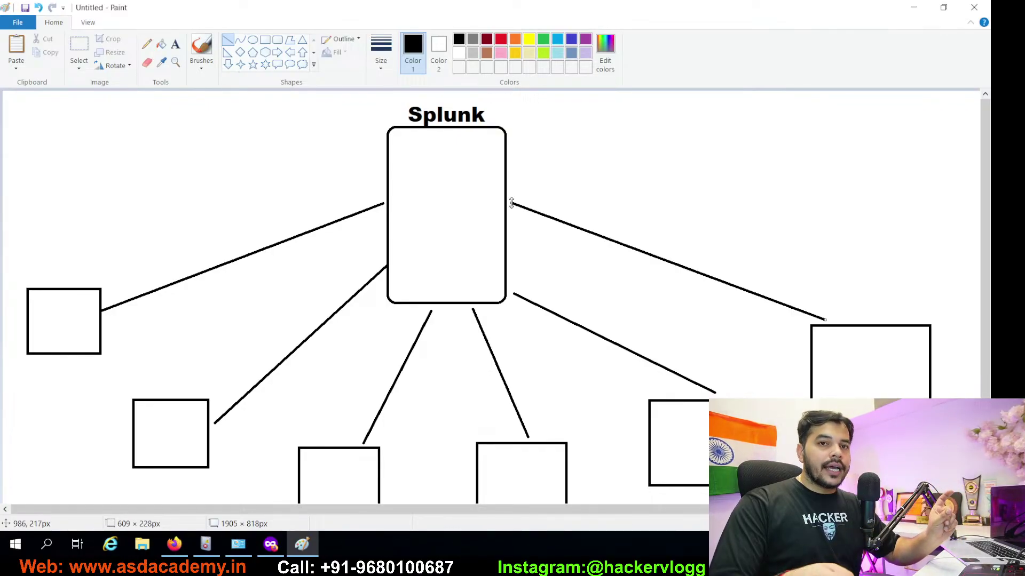
left_click(590, 174)
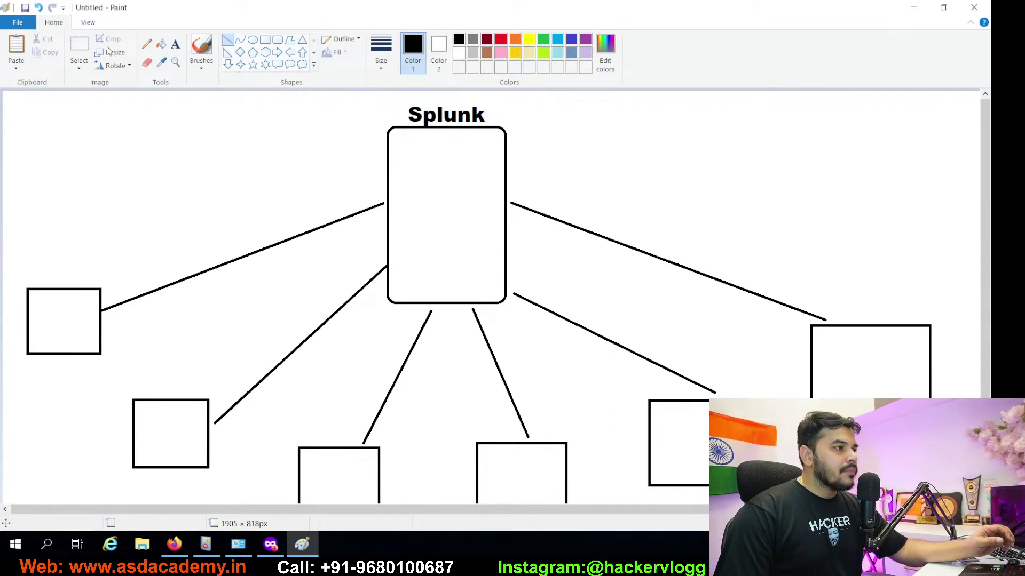
Step: Label the two leftmost outer boxes of the diagram "Win 7" and "Win Ser" with text placed above each box
left_click(175, 43)
left_click(33, 269)
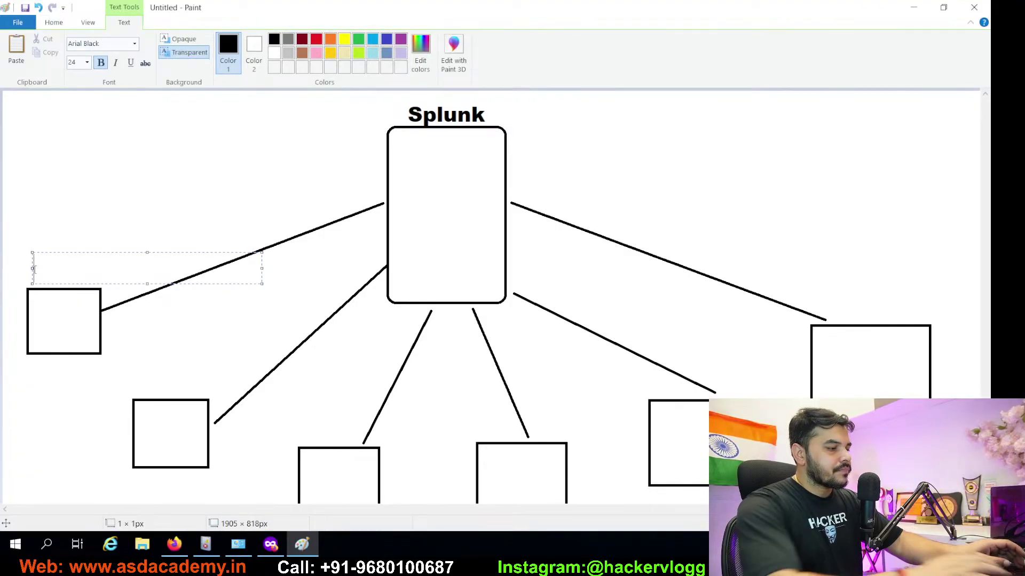
type("Win 7")
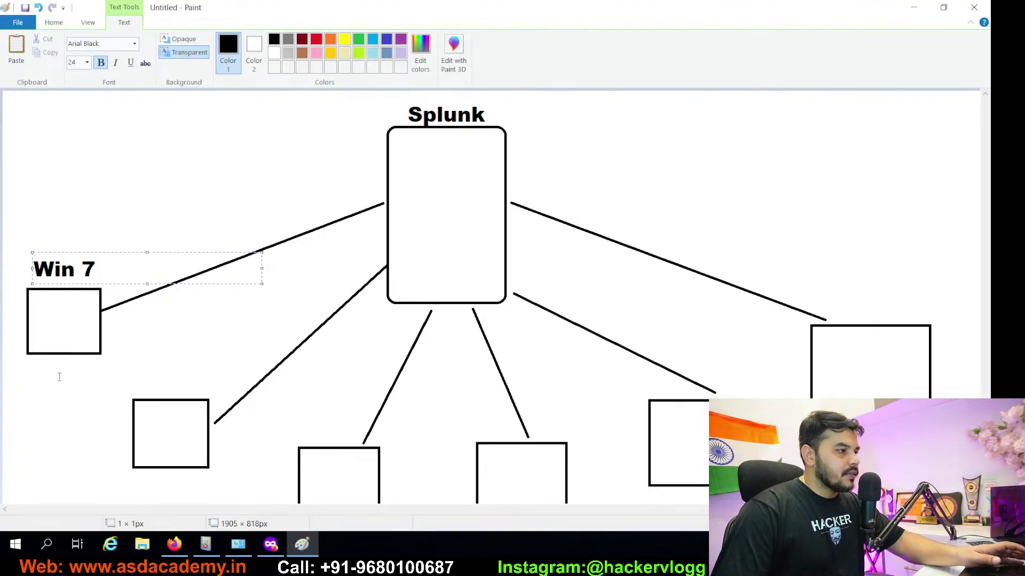
left_click(114, 382)
left_click(114, 383)
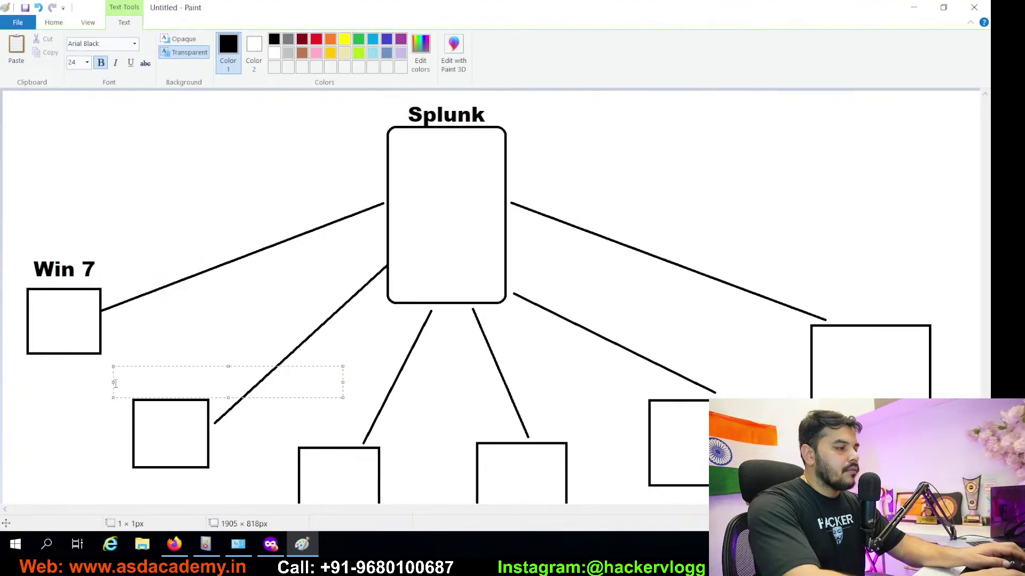
type("Win Ser")
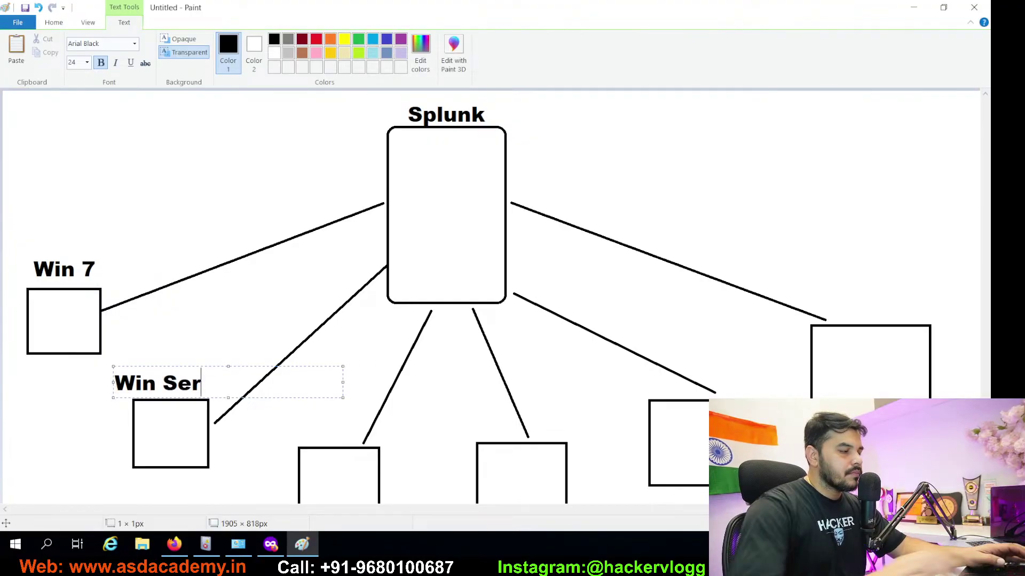
Step: Add the labels "Firewall" and "Router" above the two middle boxes below the Splunk box
left_click(286, 426)
left_click(286, 426)
type("F")
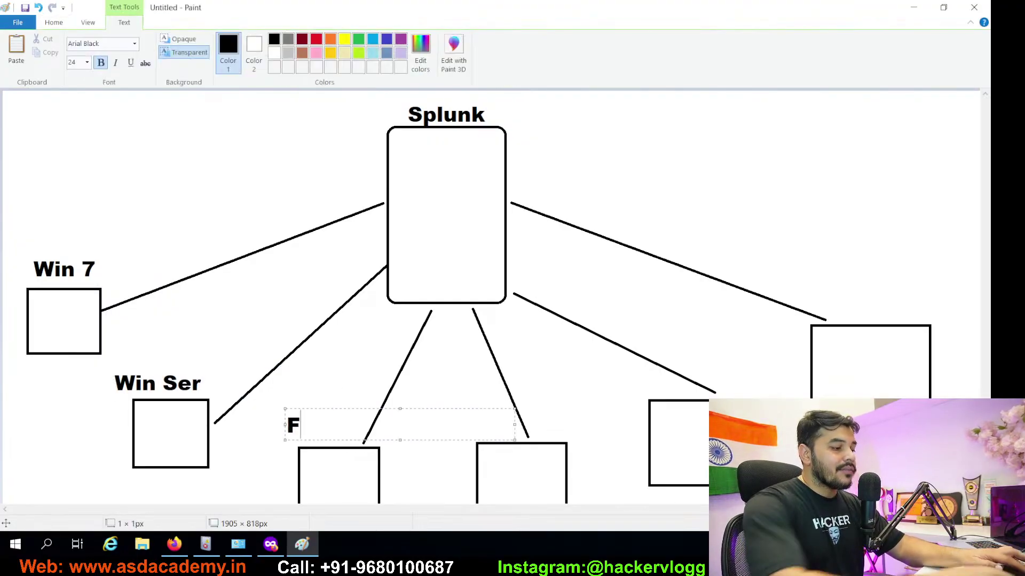
type("irewall")
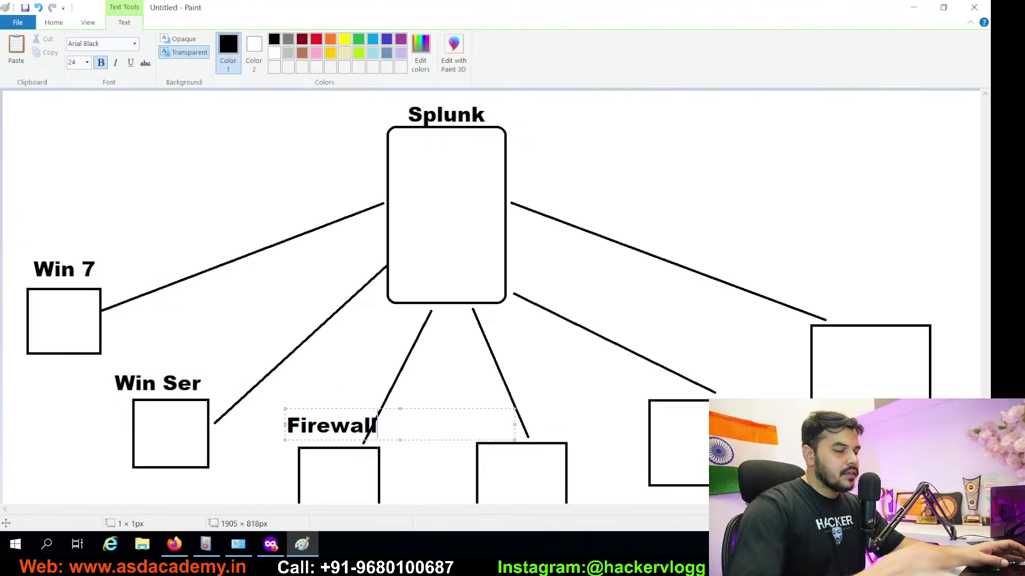
left_click(433, 450)
left_click(442, 429)
type("Router")
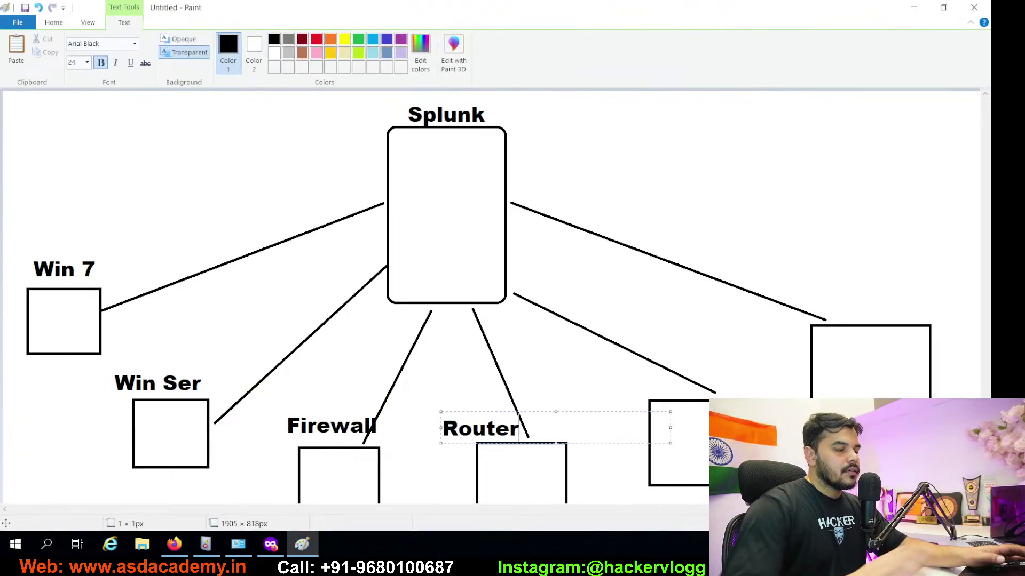
left_click(659, 366)
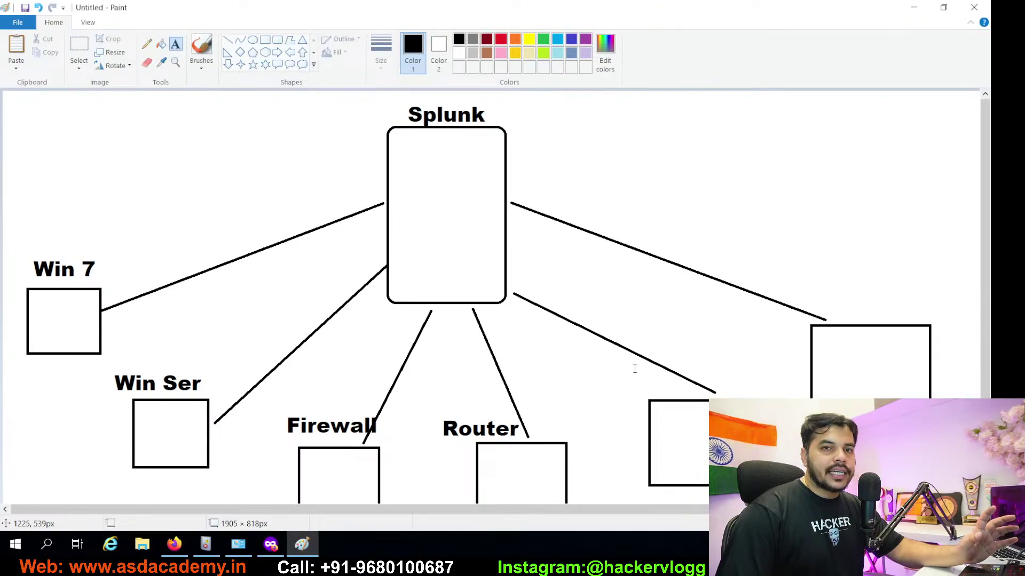
Step: Draw a red arrowhead from straight lines on each of the six connecting lines, pointing toward the Splunk box
left_click(227, 40)
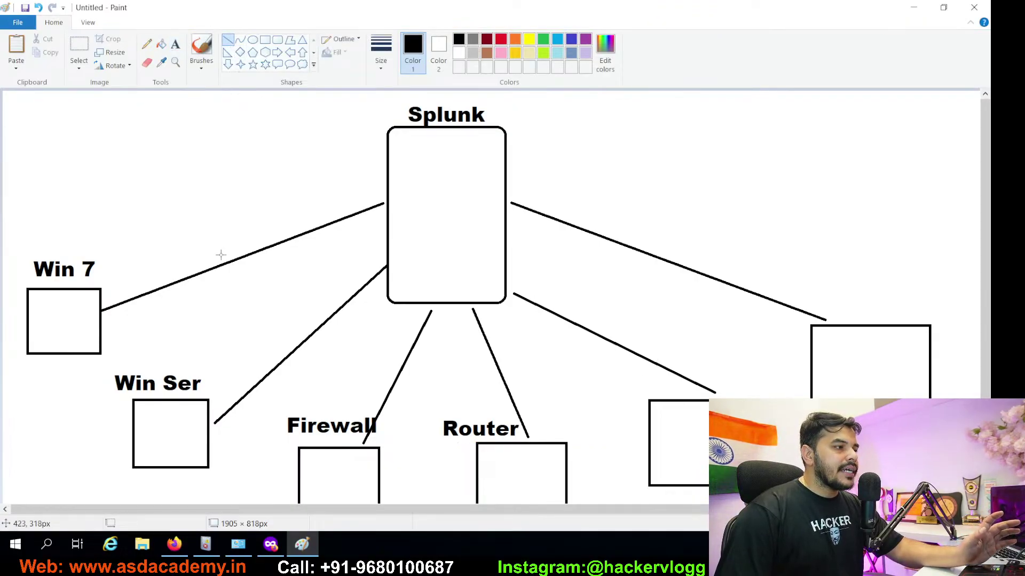
left_click(500, 39)
mouse_move(224, 249)
left_mouse_down()
mouse_move(251, 253)
mouse_move(235, 274)
left_mouse_up()
left_click(271, 314)
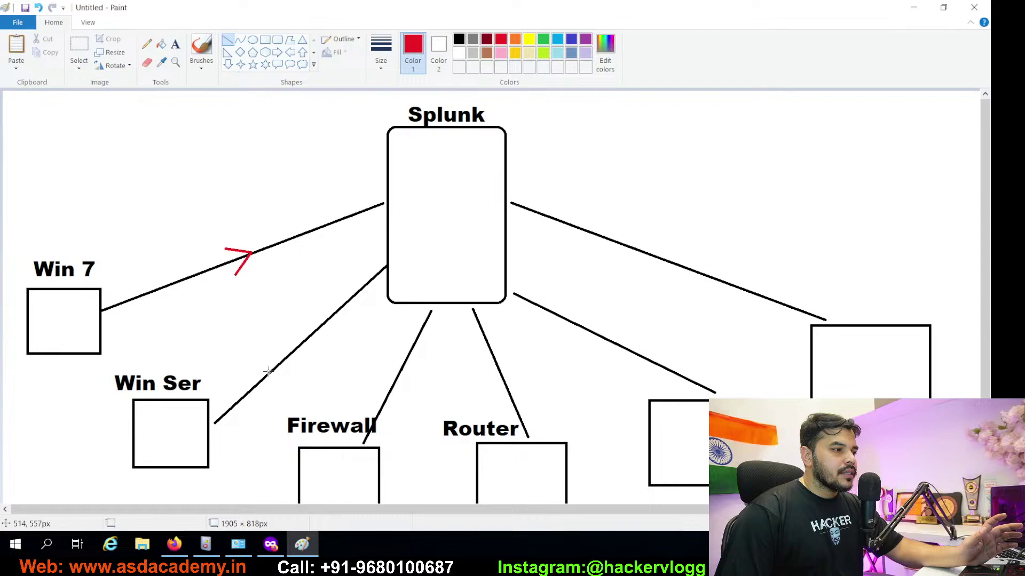
left_click_drag(266, 356, 288, 357)
left_click(344, 392)
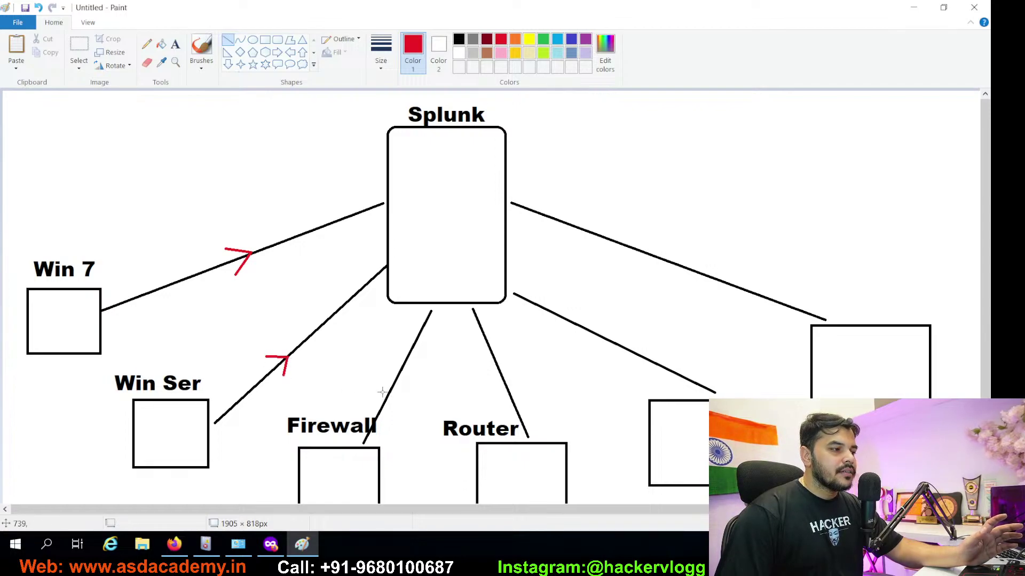
left_click_drag(368, 394, 393, 387)
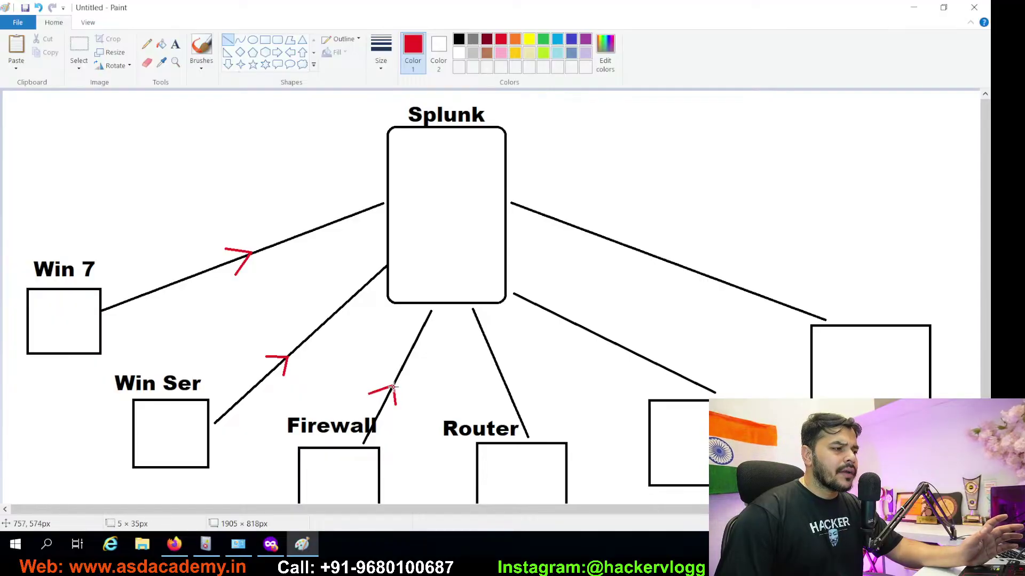
left_click_drag(523, 383, 502, 375)
mouse_move(632, 366)
left_mouse_down()
mouse_move(627, 347)
mouse_move(643, 346)
mouse_move(627, 346)
left_mouse_up()
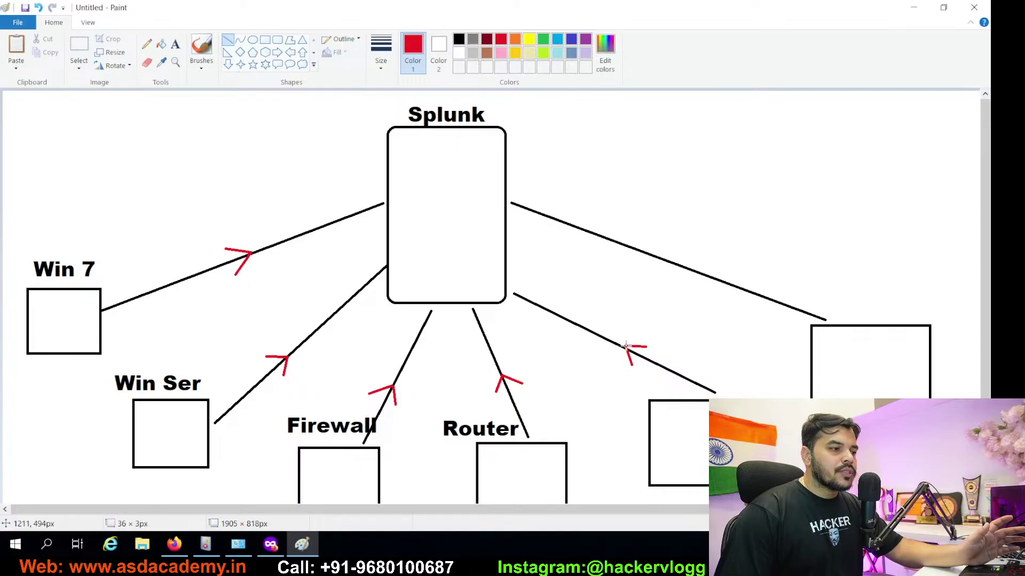
mouse_move(704, 261)
left_mouse_down()
mouse_move(678, 263)
mouse_move(689, 282)
left_mouse_up()
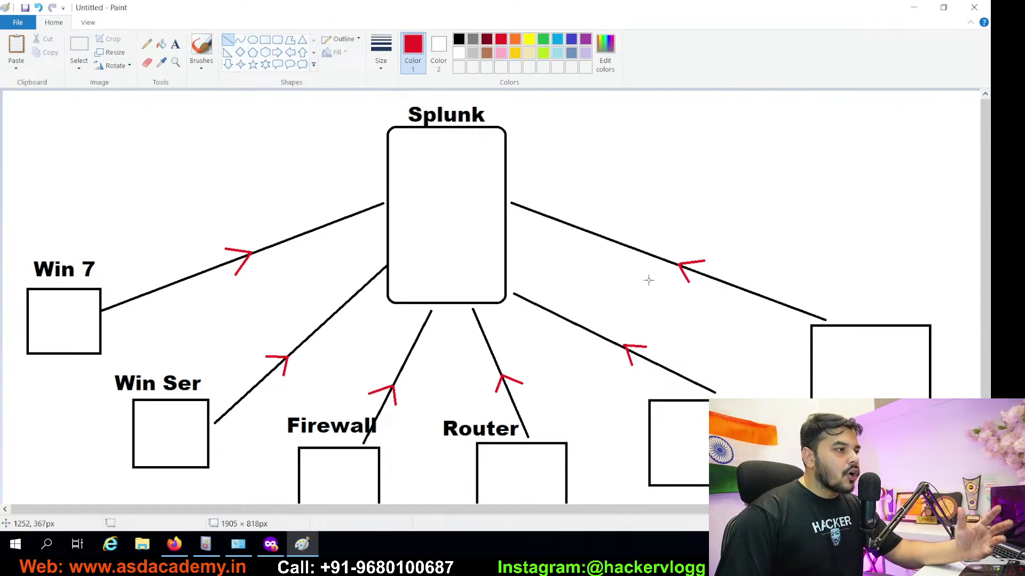
Step: Add the text "Logs" in black above the arrowhead on the line from Win 7 to Splunk
left_click(175, 44)
left_click(459, 40)
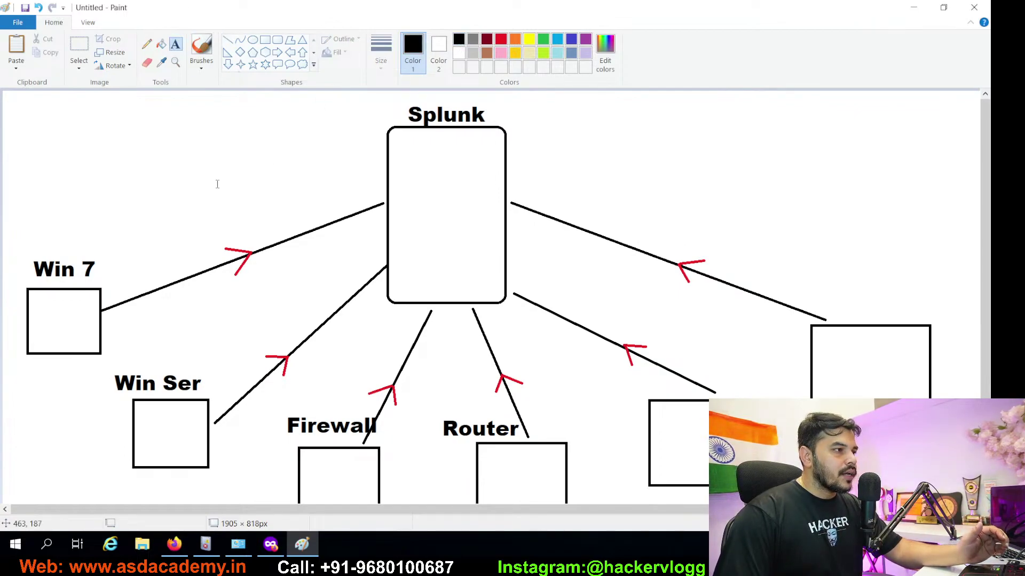
left_click(193, 225)
type("Logs")
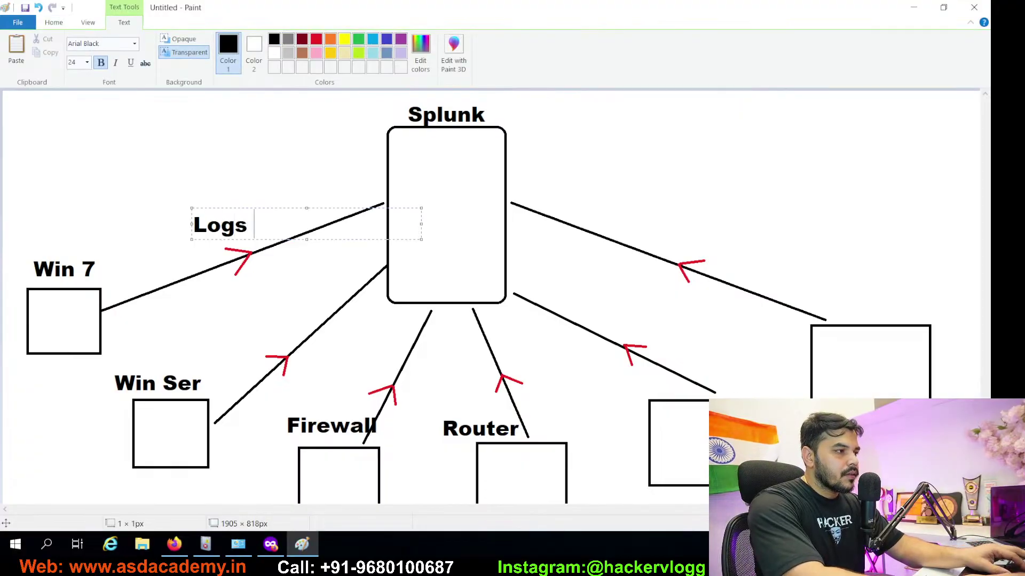
left_click(577, 157)
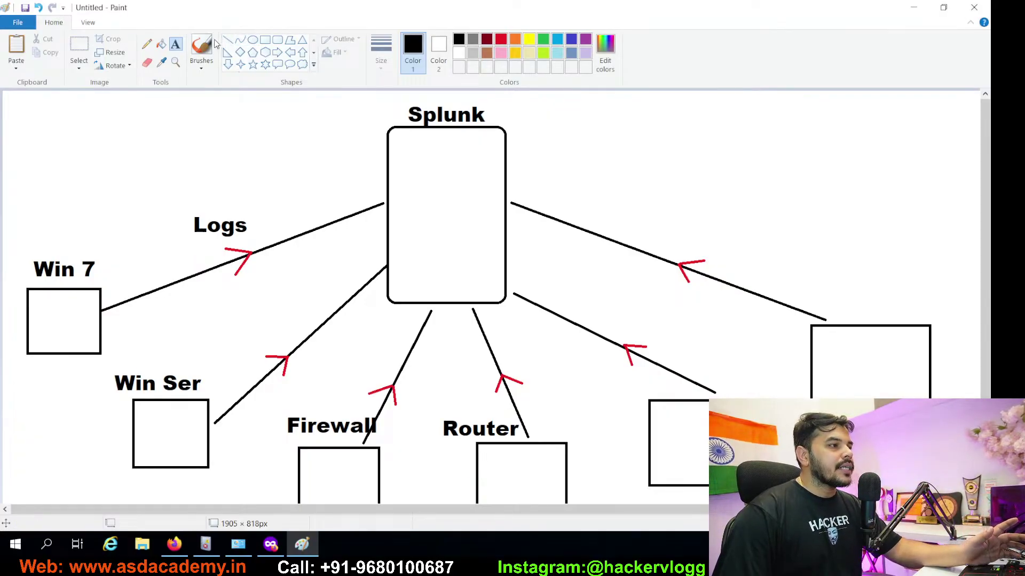
Step: Draw a long, flat rounded rectangle to the right of the Splunk box and place the text "Search" at its left end
left_click(277, 40)
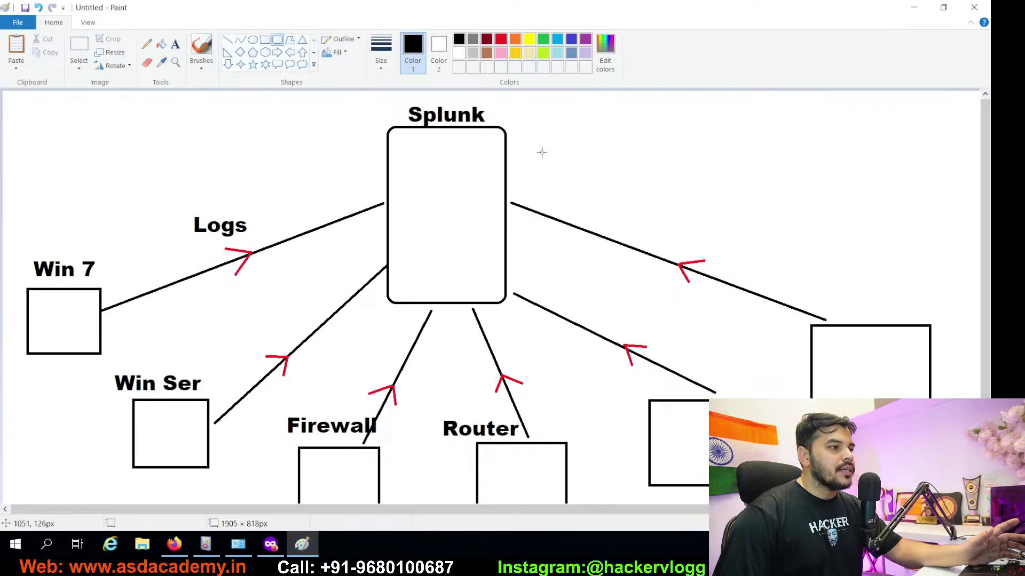
left_click_drag(523, 135, 774, 167)
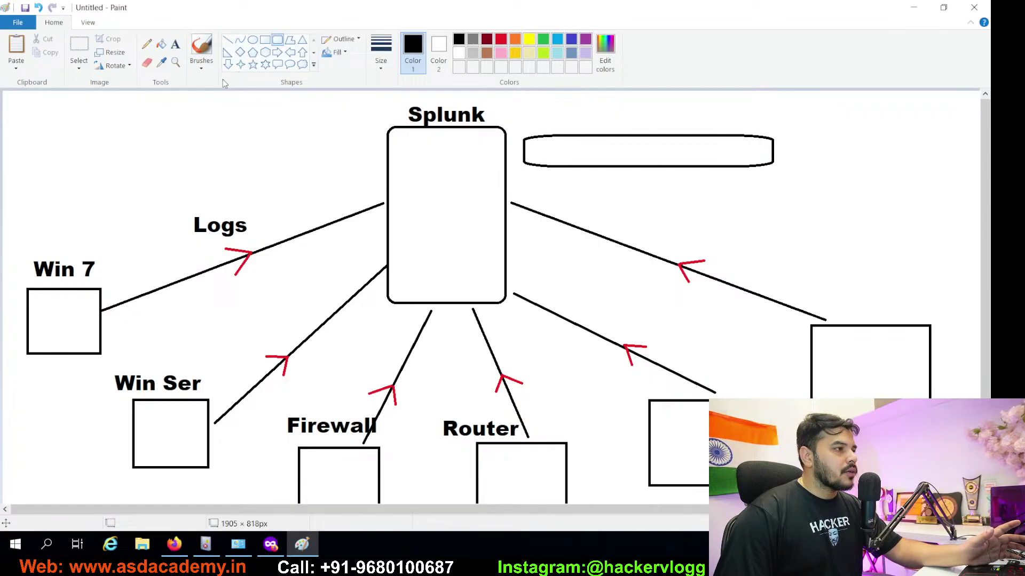
left_click(176, 44)
left_click(551, 150)
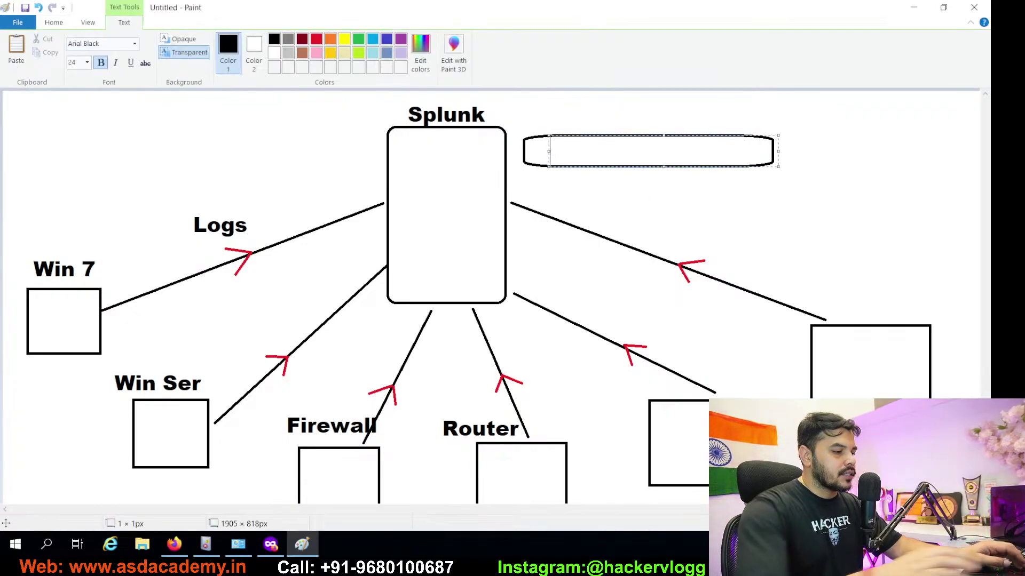
type("Search")
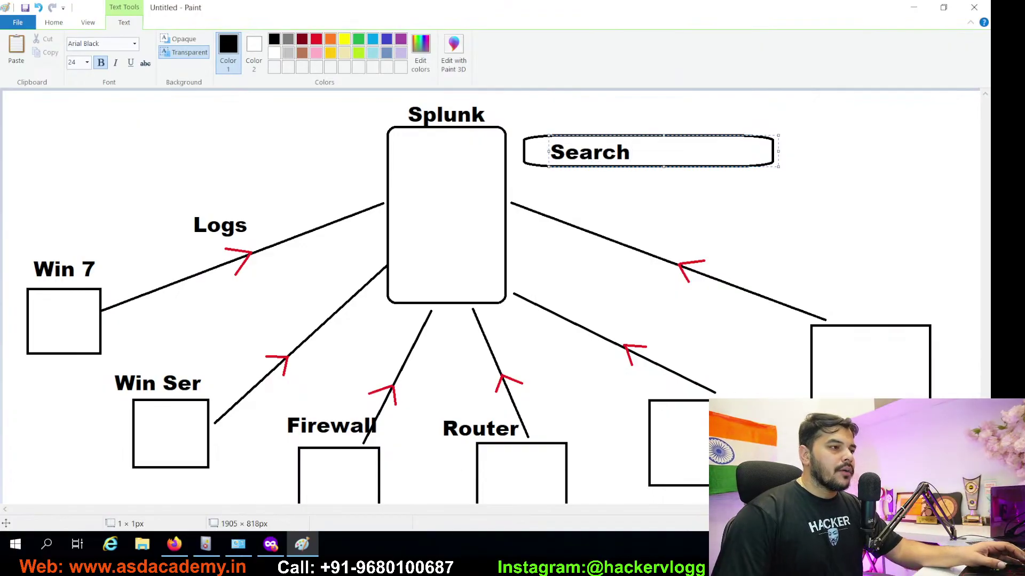
left_click_drag(640, 167, 623, 167)
left_click(603, 199)
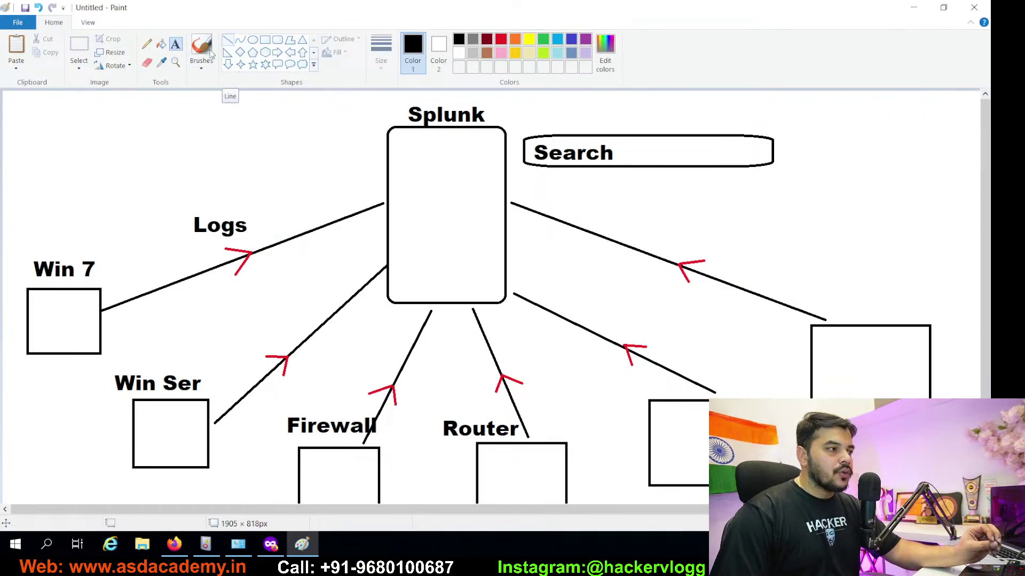
Step: Add a two-line numbered list in the canvas's upper-left area: "1. Forwarder" and "2. Export & Import"
left_click_drag(35, 107, 265, 138)
type("1")
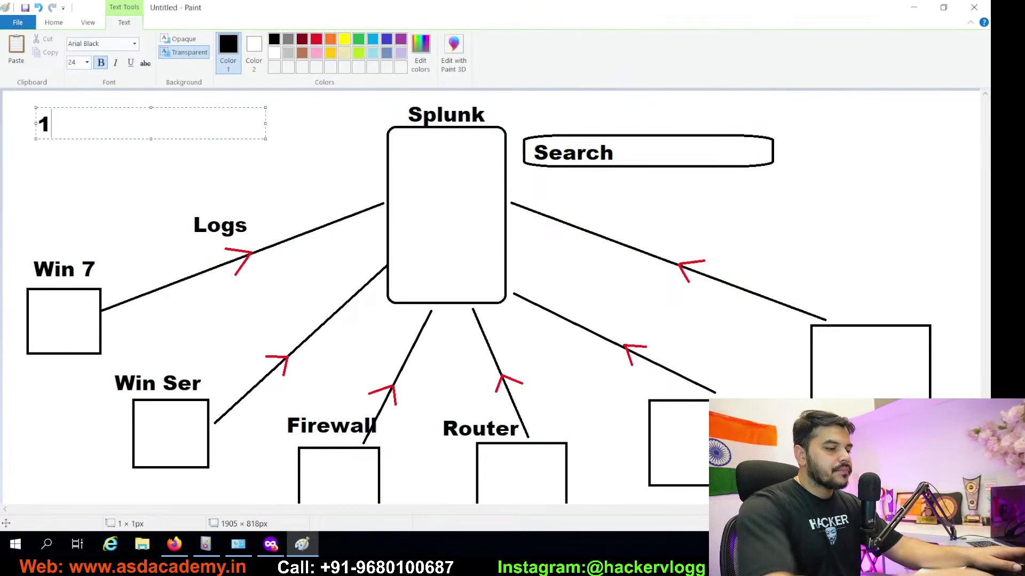
type(". Fore")
key("BackSpace")
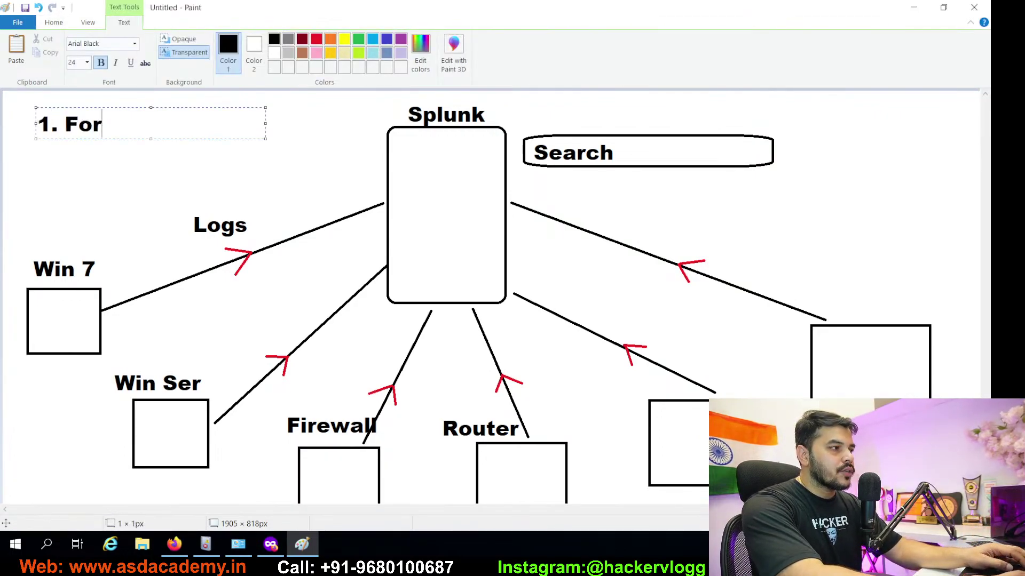
type("warder")
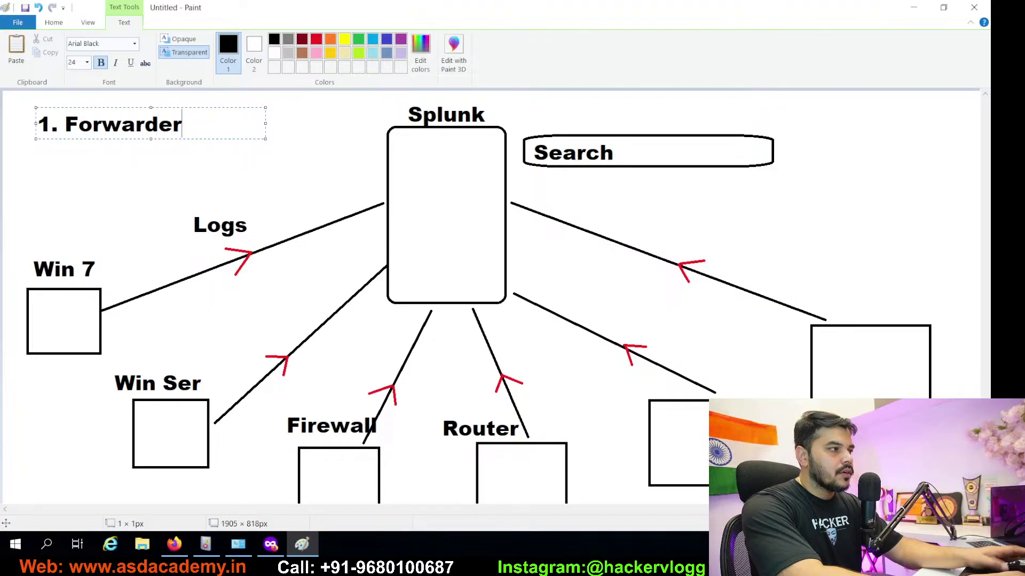
key("Return")
type("2. ")
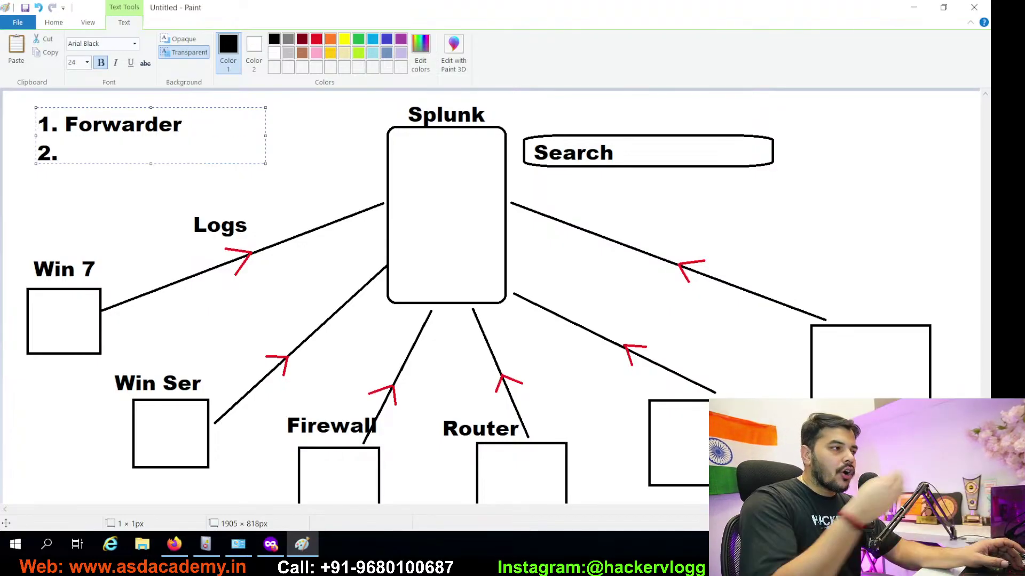
type("Export ")
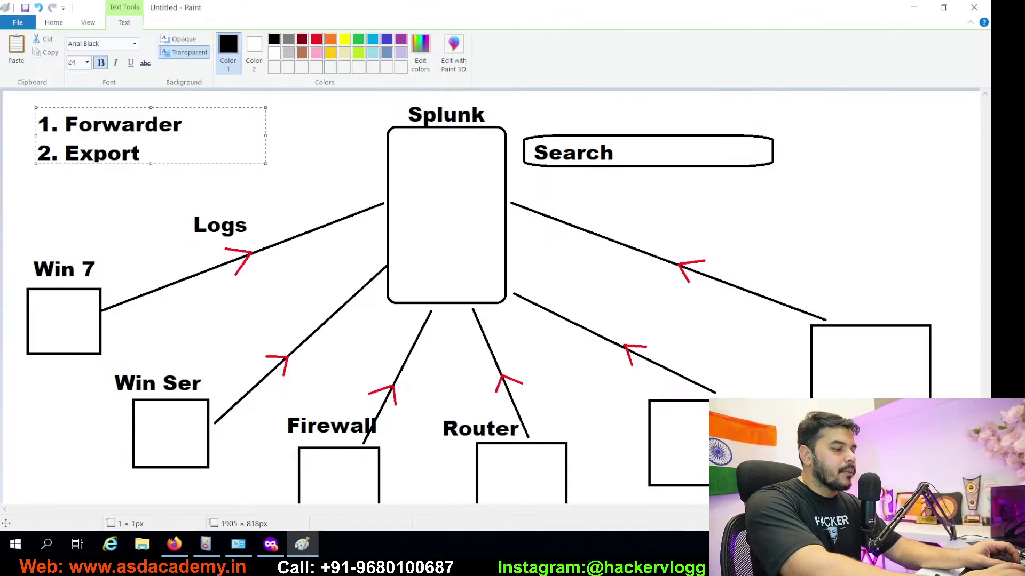
type("& Import")
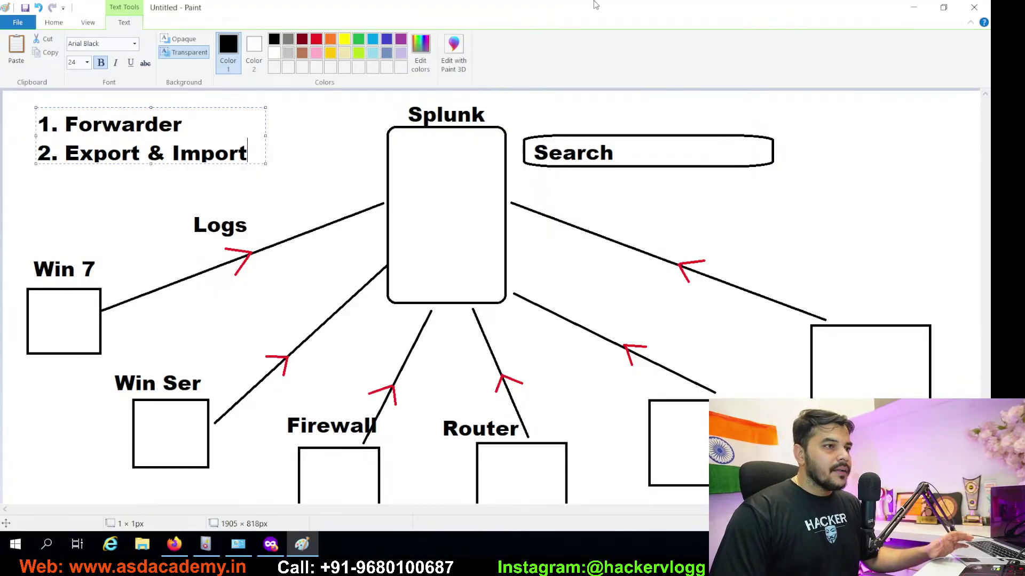
Step: Switch to Firefox and open the Splunk Enterprise download options from its product page
left_click(913, 7)
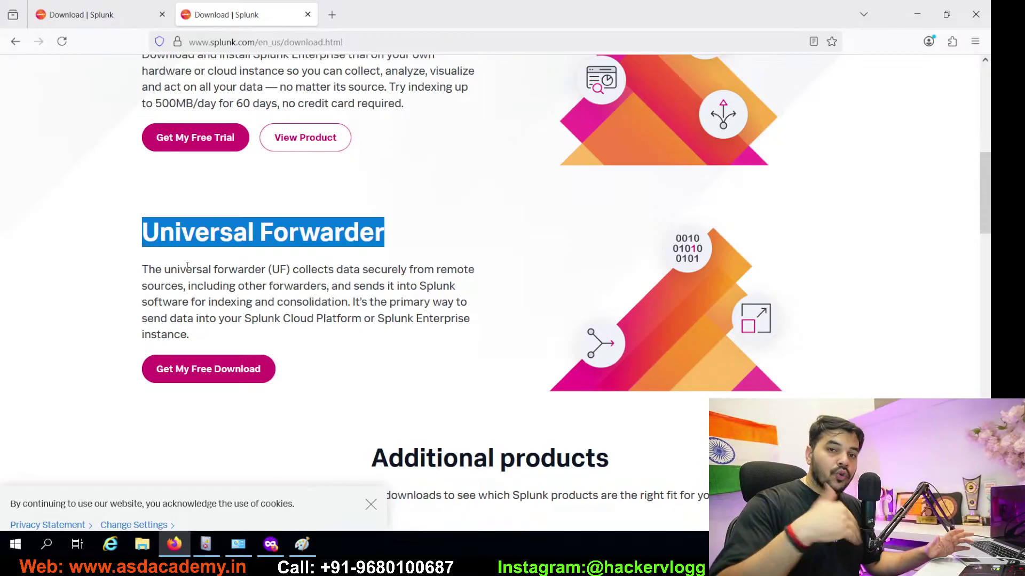
left_click(264, 141)
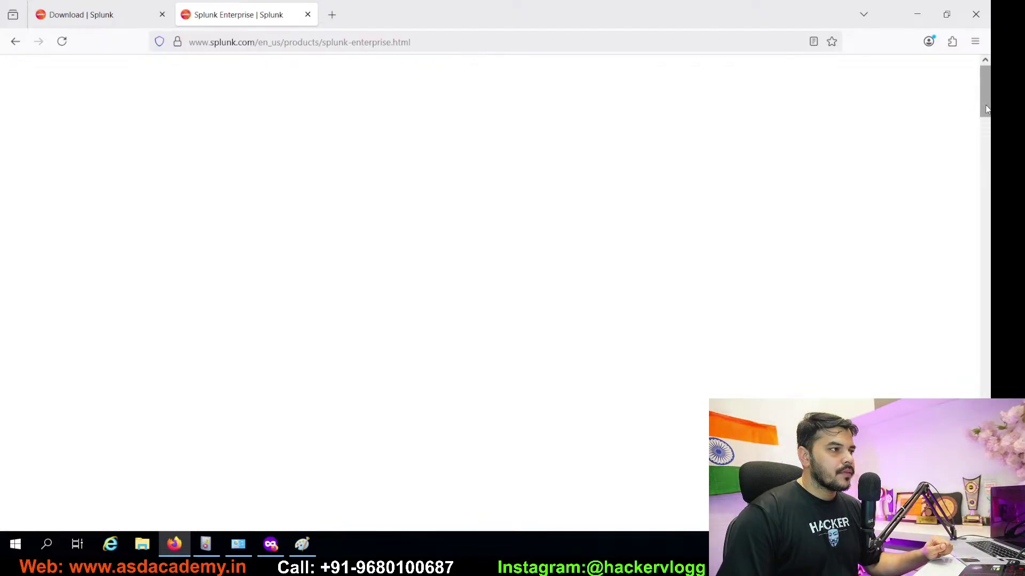
mouse_move(986, 105)
left_mouse_down()
mouse_move(987, 277)
mouse_move(987, 106)
left_mouse_up()
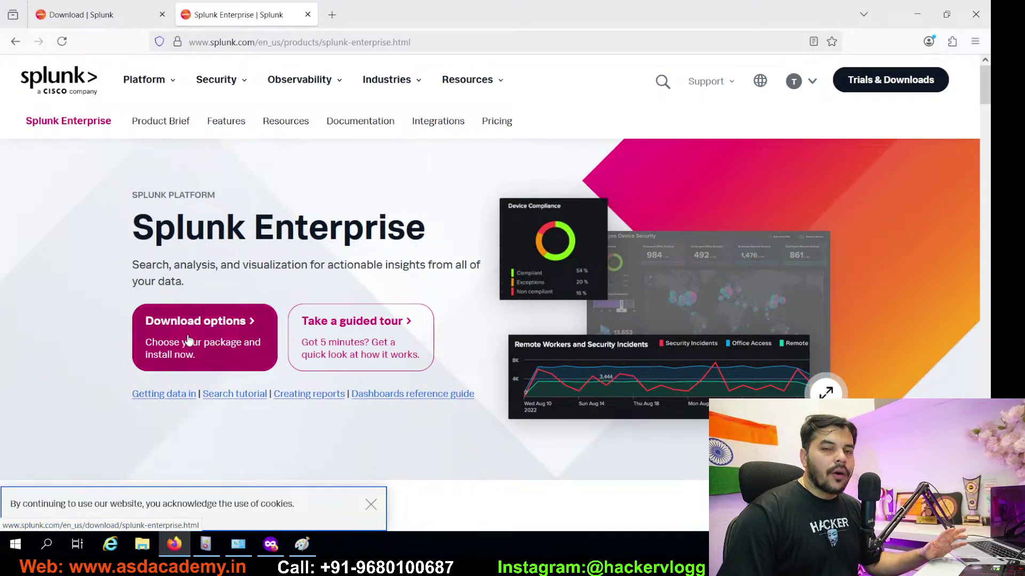
left_click(188, 340)
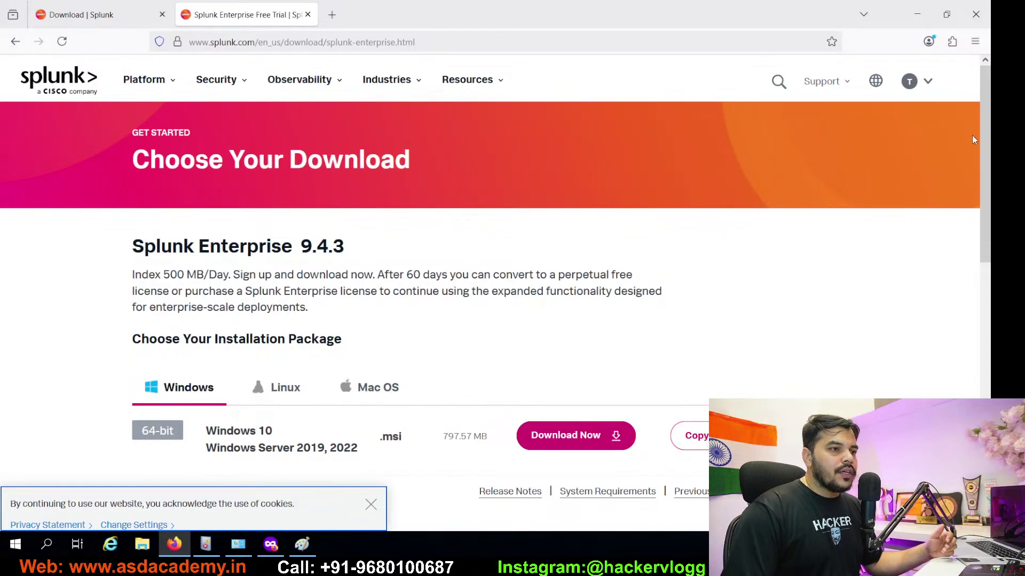
Step: Review the Windows versions supported by the Splunk Enterprise 9.4.3 package and display the Linux packages
left_click_drag(986, 149, 984, 208)
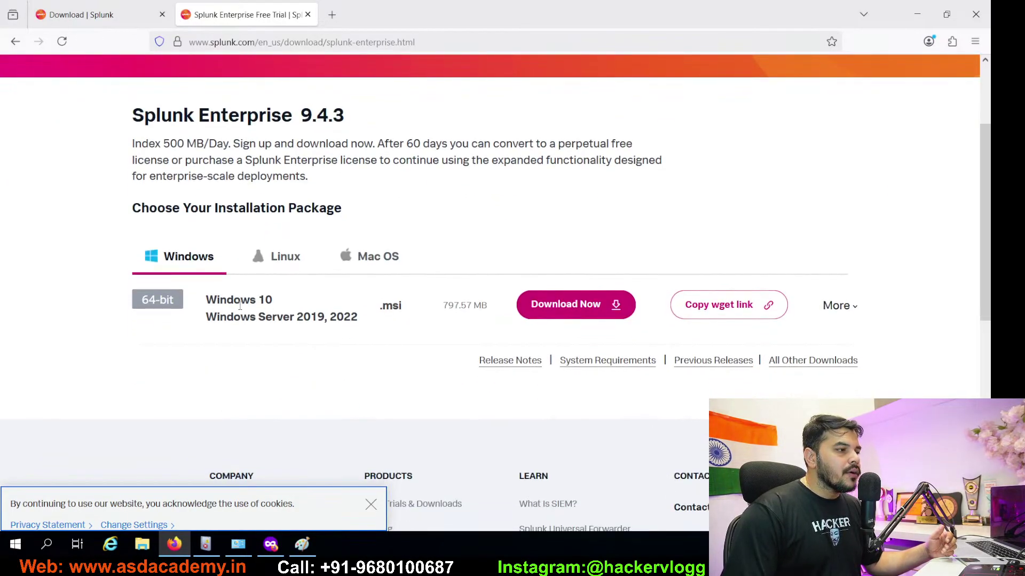
left_click_drag(275, 302, 353, 320)
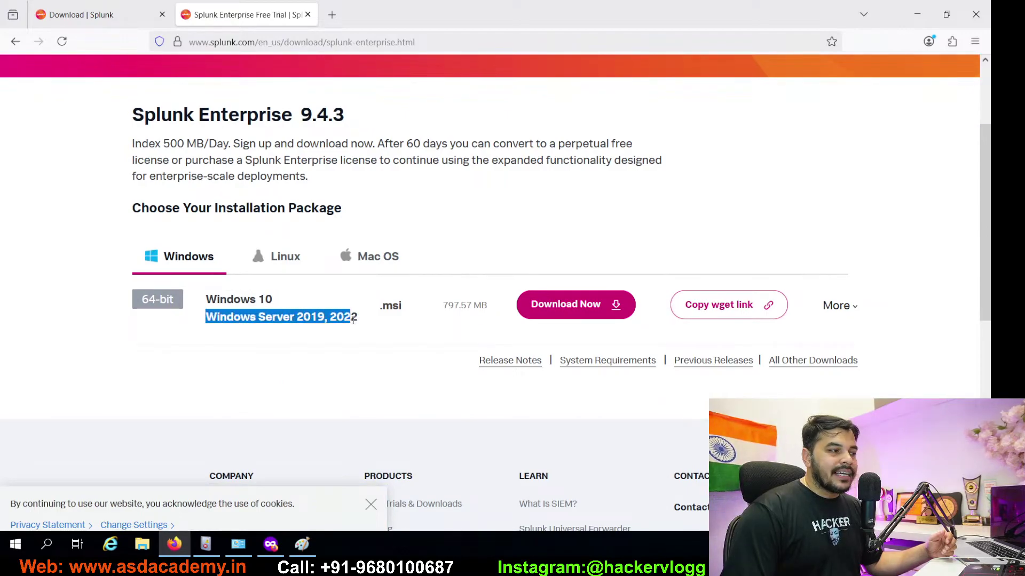
left_click(281, 267)
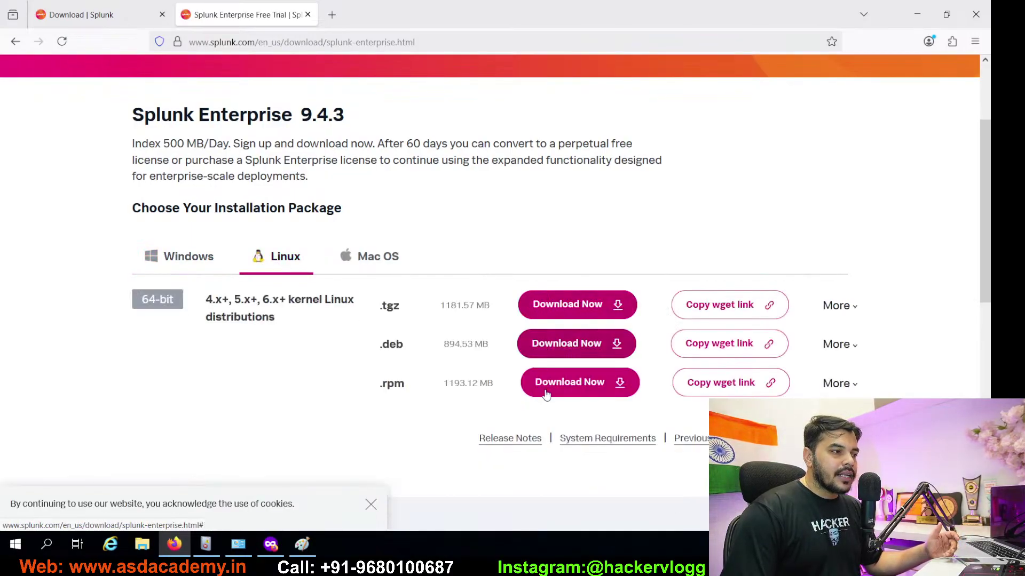
Step: Compare the Mac OS and Windows packages of Splunk Enterprise 9.4.3, and start and cancel the 64-bit Windows .msi download
left_click(368, 265)
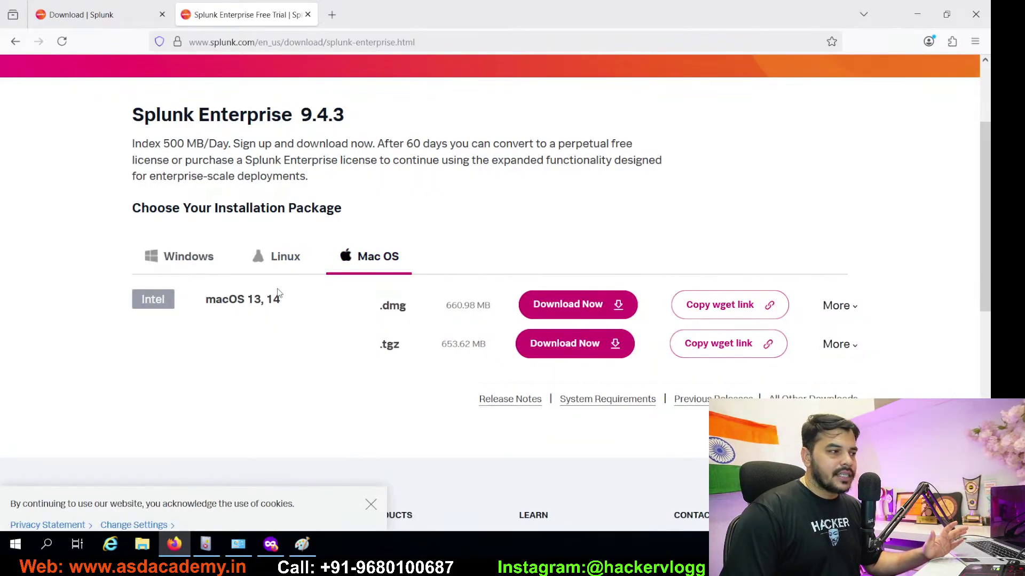
left_click(170, 267)
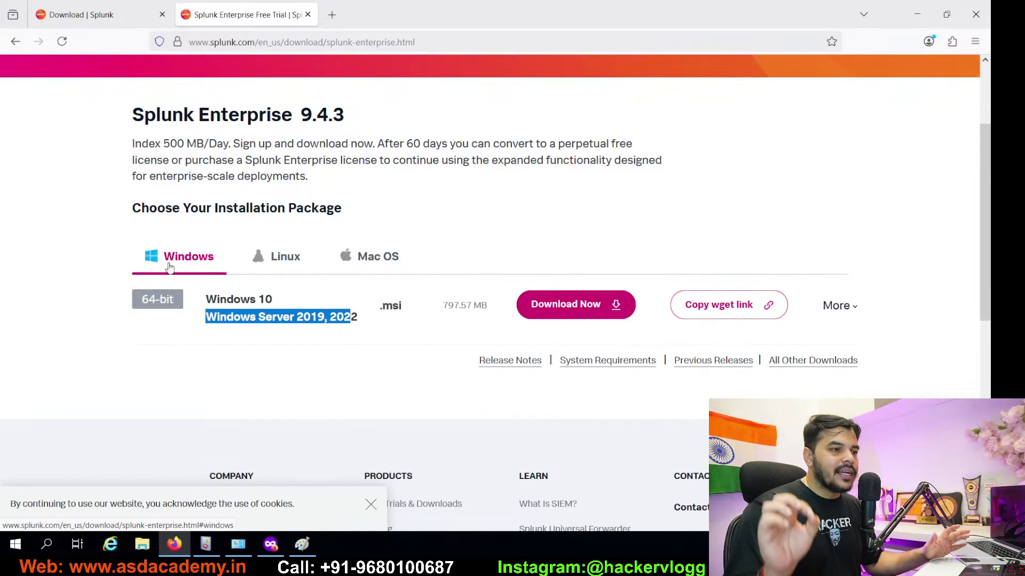
left_click(583, 310)
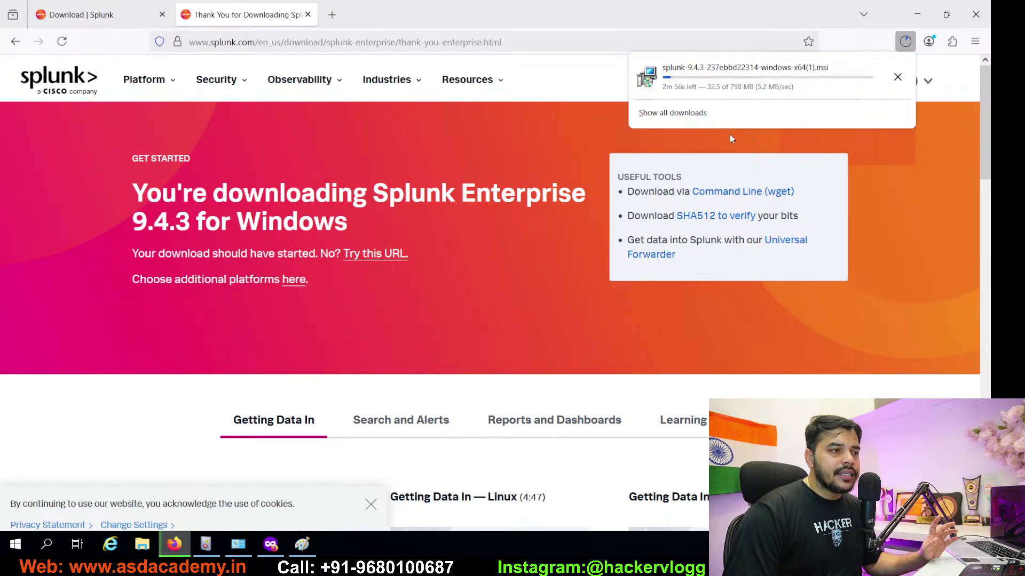
left_click(898, 77)
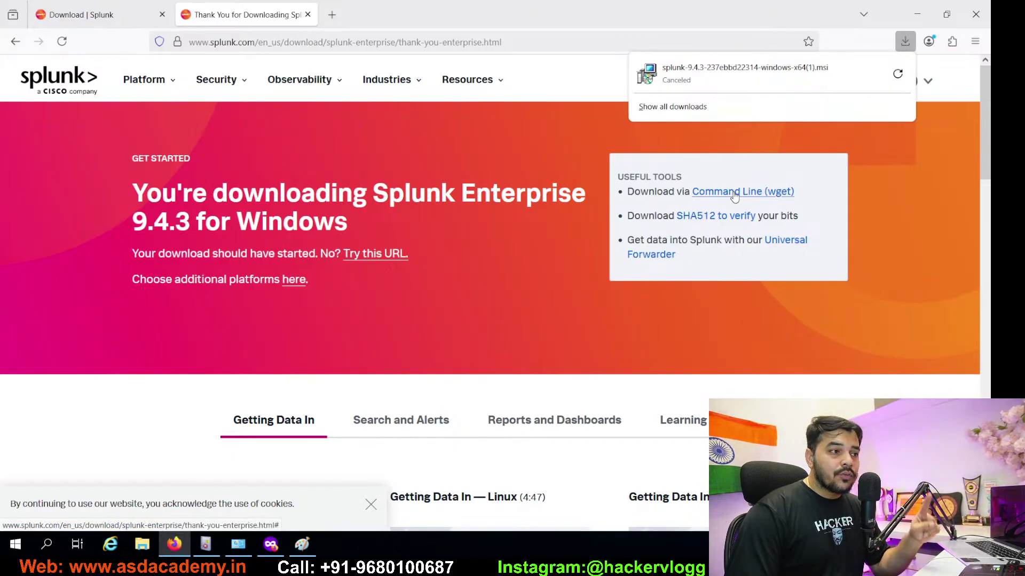
Step: Open the Splunk Universal Forwarder download page and review the Windows versions supported by its 64-bit package
left_click(782, 246)
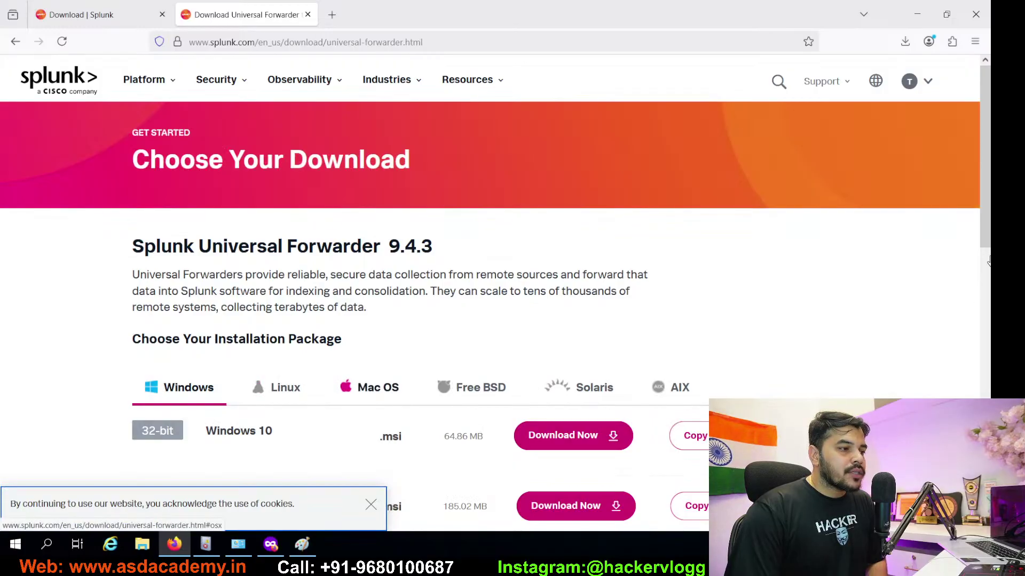
left_click_drag(986, 207, 986, 261)
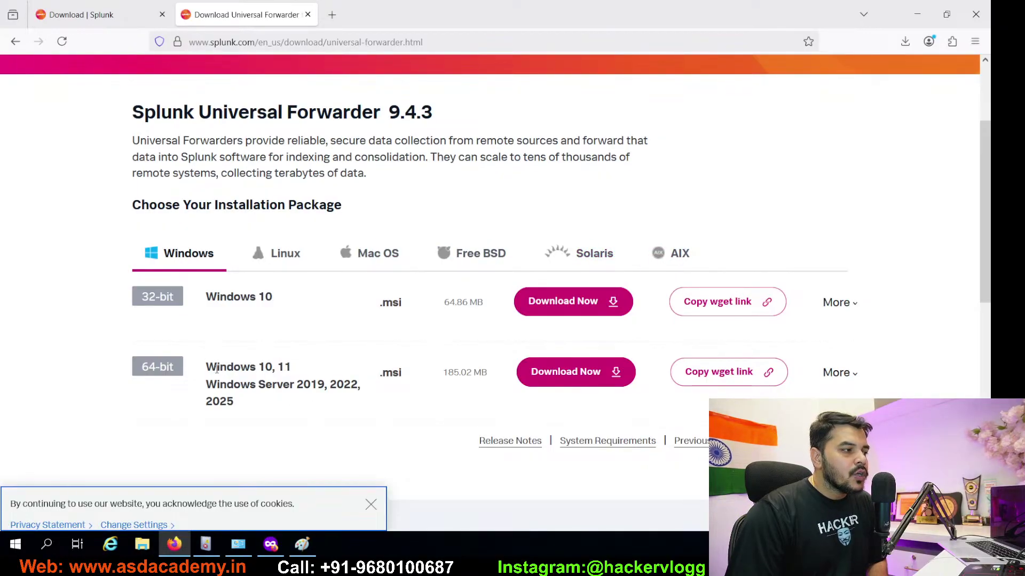
left_click_drag(207, 368, 291, 368)
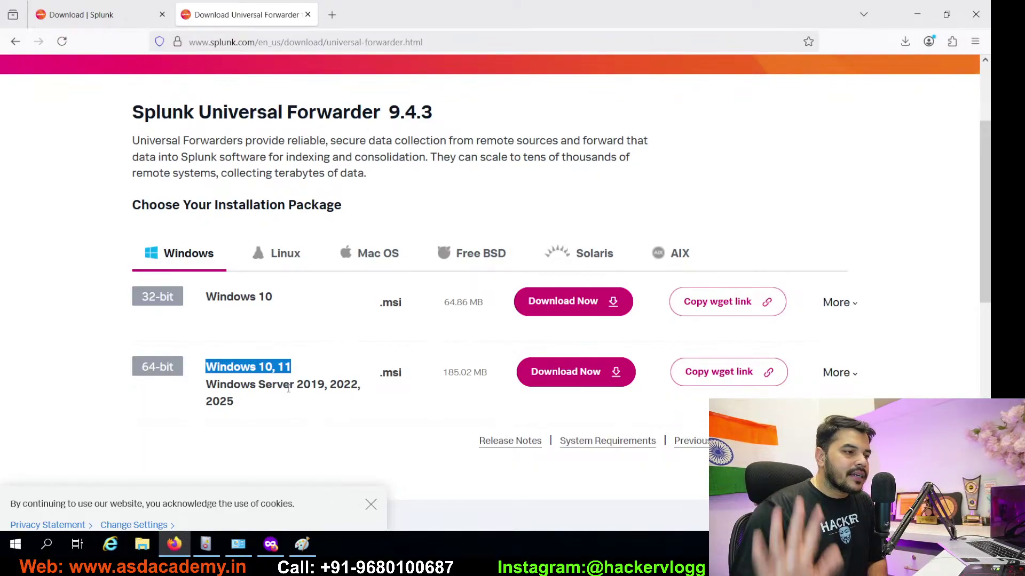
Step: Start the 64-bit Windows .msi download of Universal Forwarder 9.4.3 and cancel the transfer from its thank-you page
left_click(573, 382)
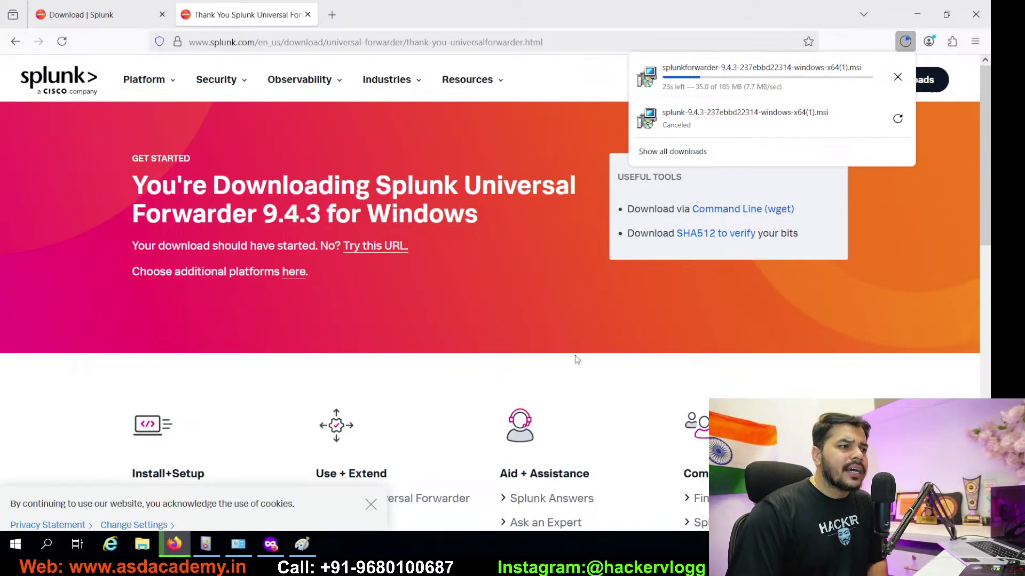
left_click(897, 77)
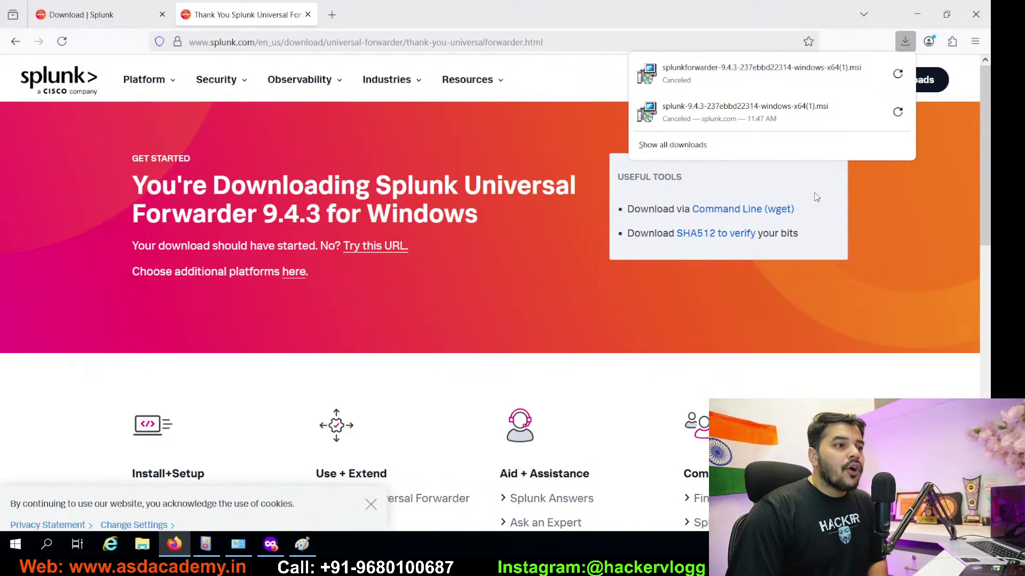
left_click(886, 261)
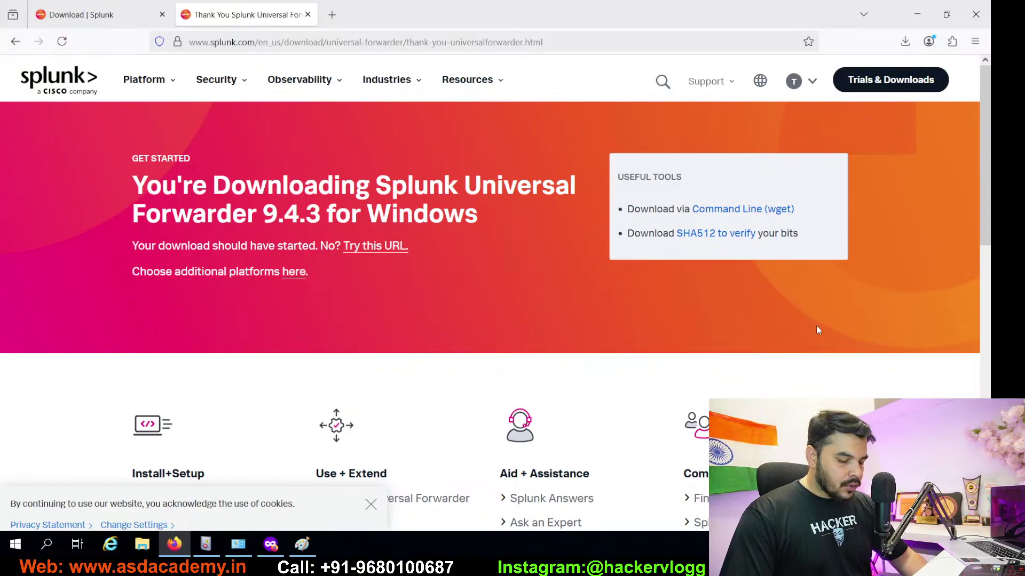
mouse_move(798, 87)
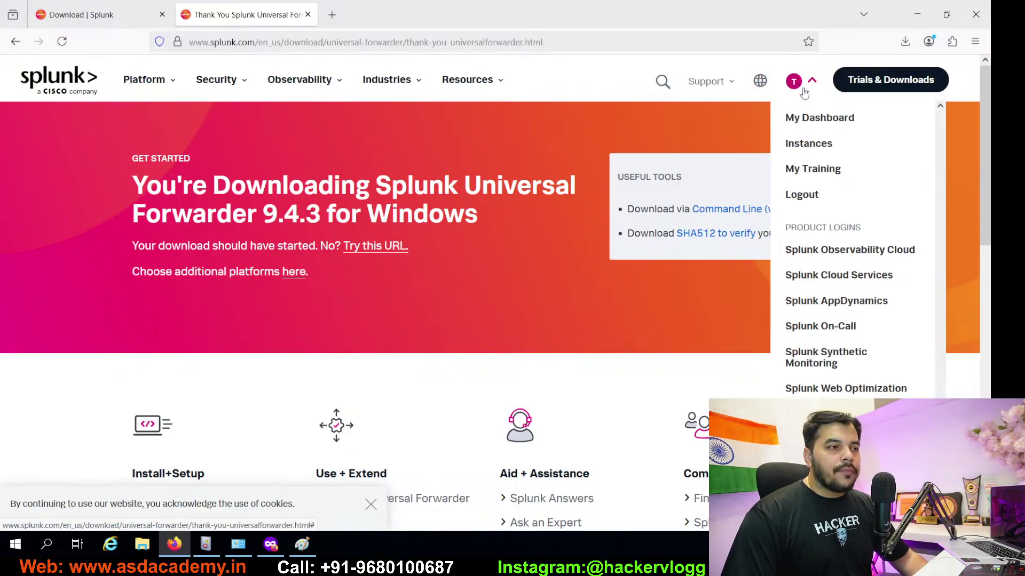
left_click(906, 42)
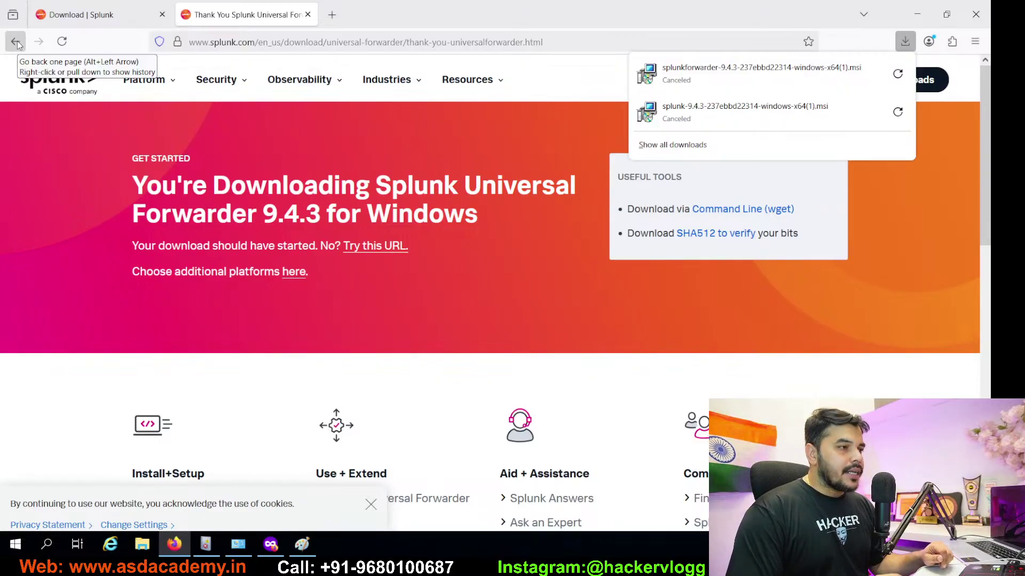
Step: Search Google for "data breach" in a new browser tab and look through the results
left_click(341, 14)
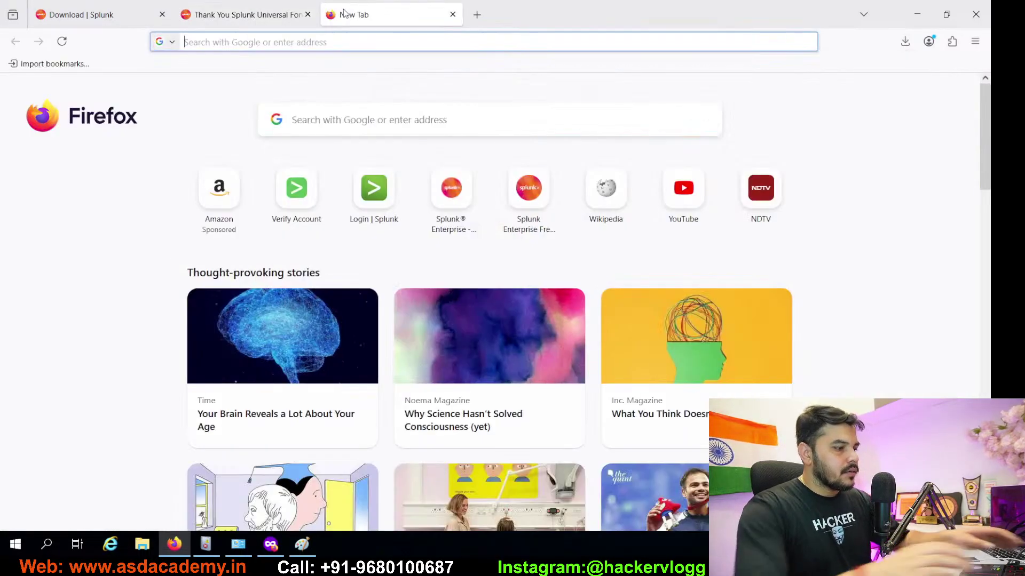
type("data breach")
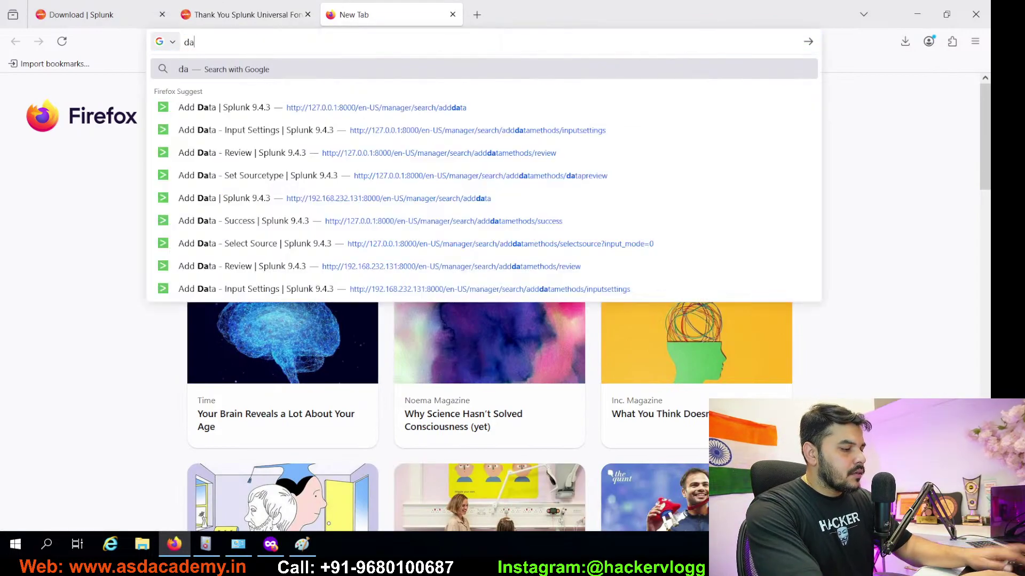
key("Return")
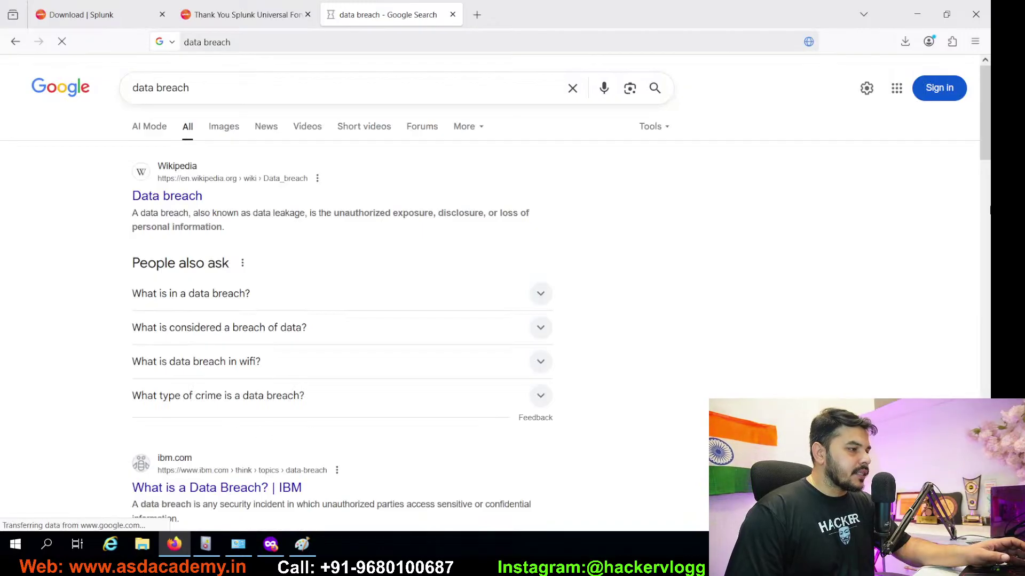
left_click(986, 201)
scroll(986, 201, "up", 3)
scroll(987, 201, "down", 10)
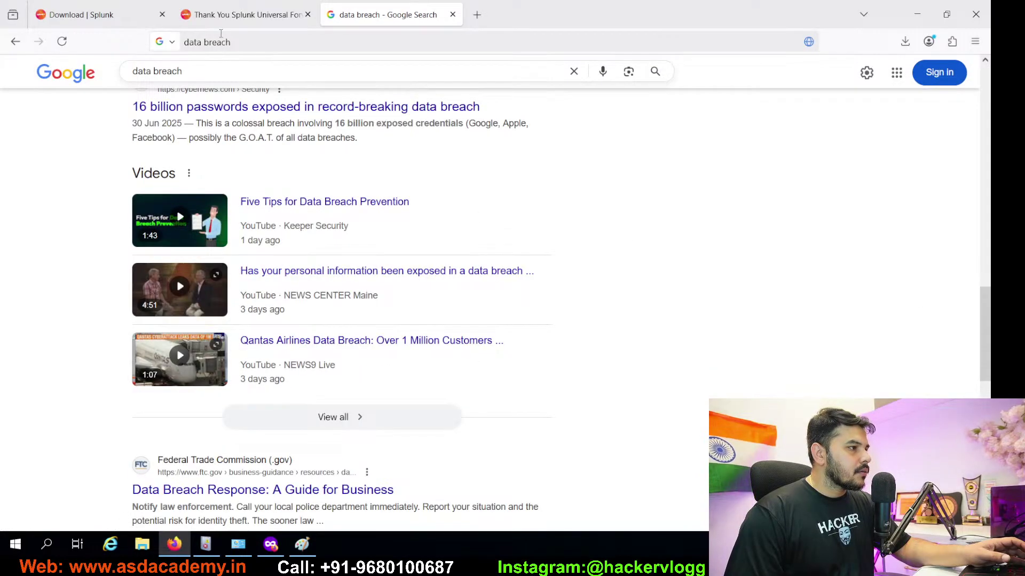
Step: Refine the search to "data breach check", open the Have I Been Pwned result in a separate tab and close that tab
left_click(221, 71)
type("check")
key("Return")
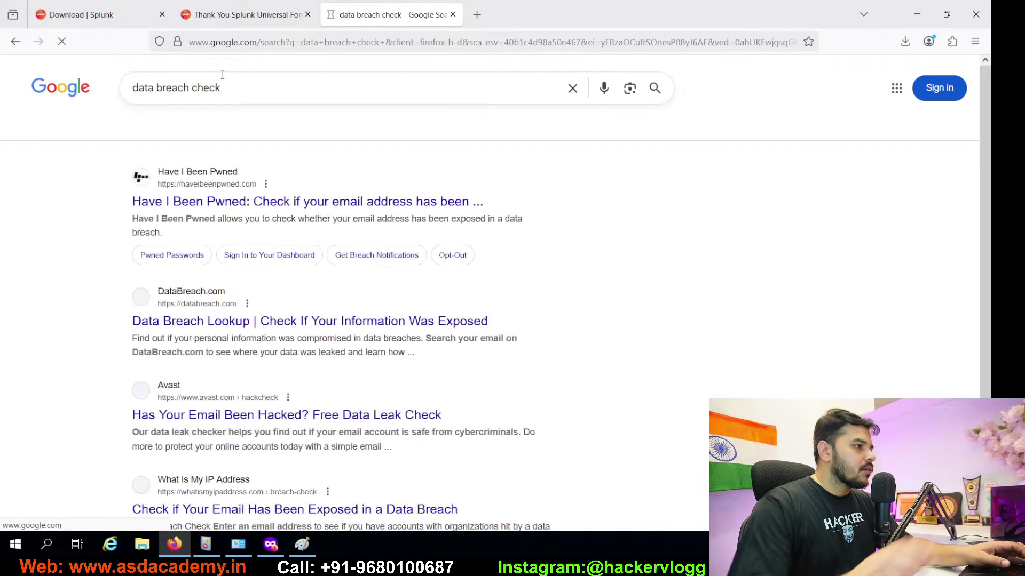
middle_click(208, 202)
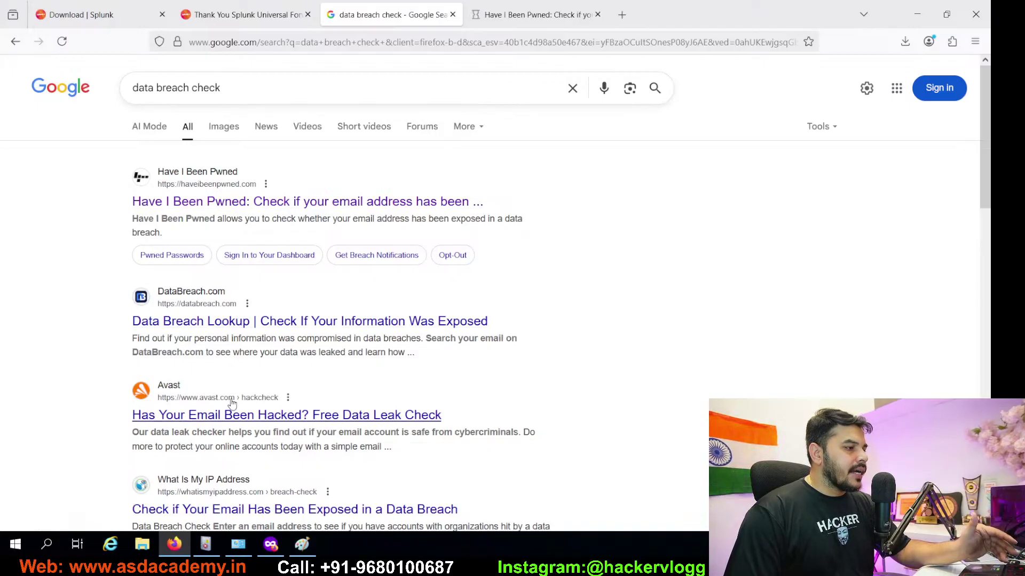
left_click(597, 15)
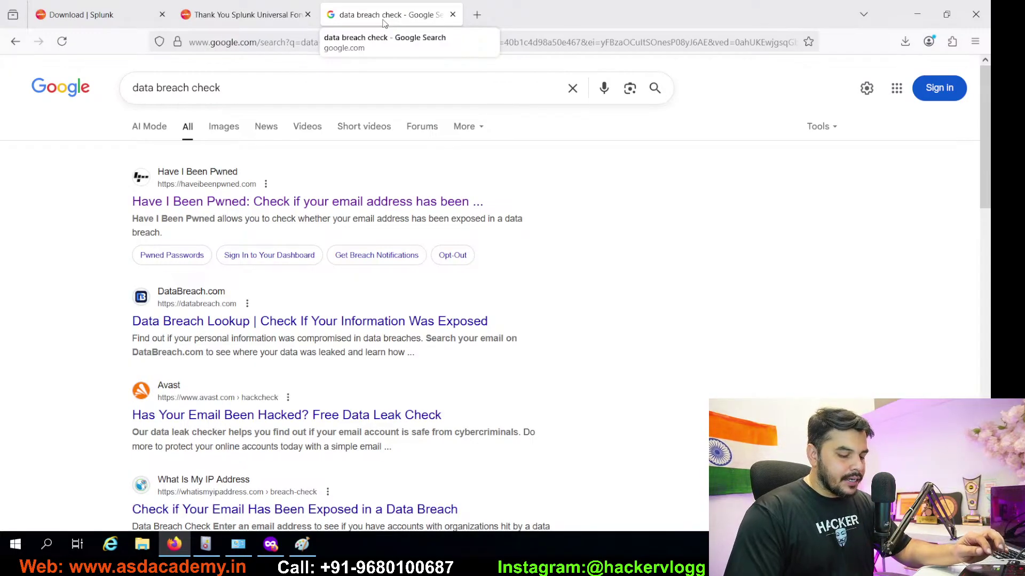
Step: Return to the Splunk Universal Forwarder page and check the browser's full download history for the Splunk installers
left_click(223, 21)
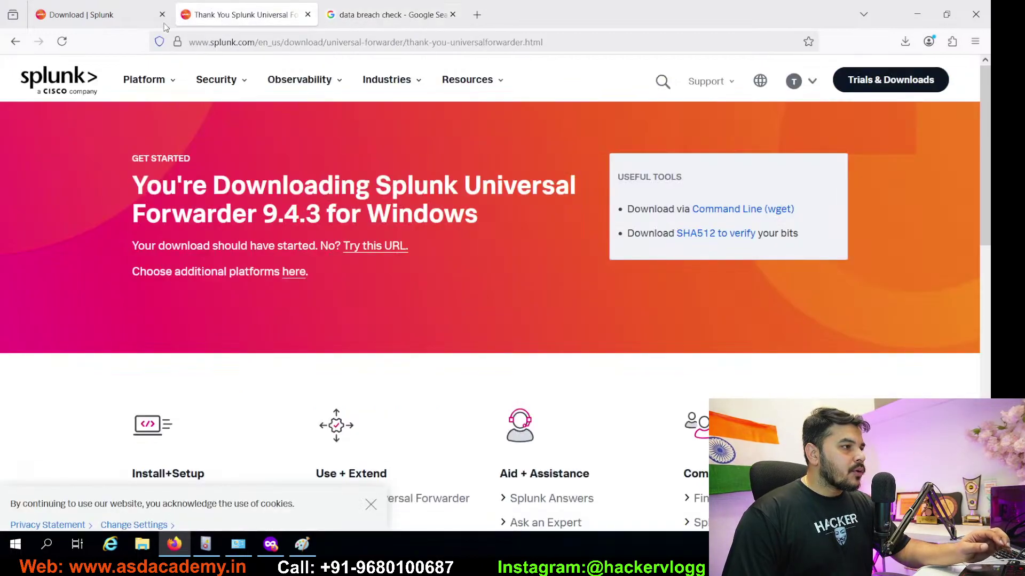
left_click(905, 41)
left_click(709, 143)
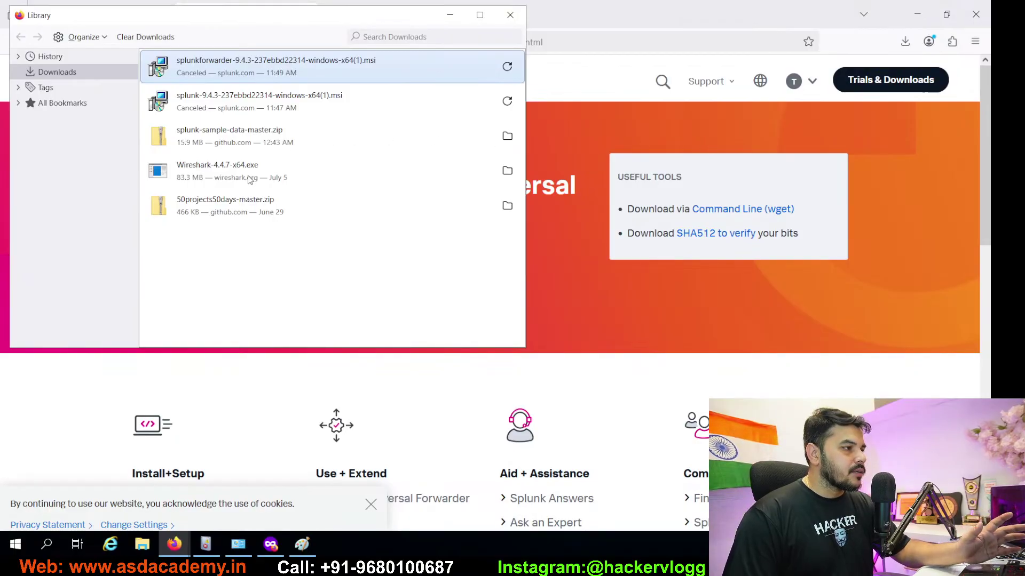
left_click(449, 15)
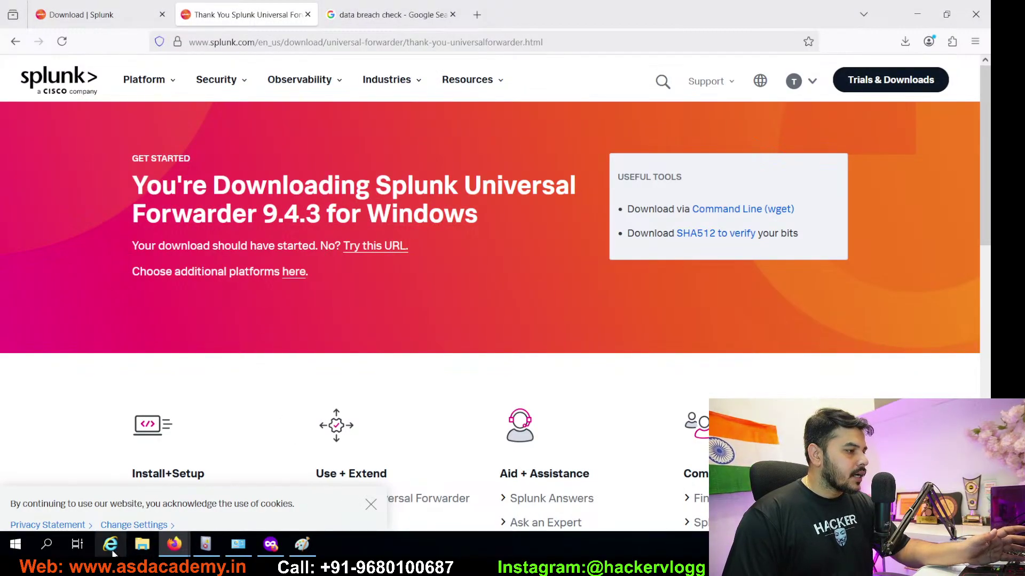
Step: Check the Downloads folder for the Splunk Enterprise and forwarder installers, fitting the columns to show their full names
left_click(142, 544)
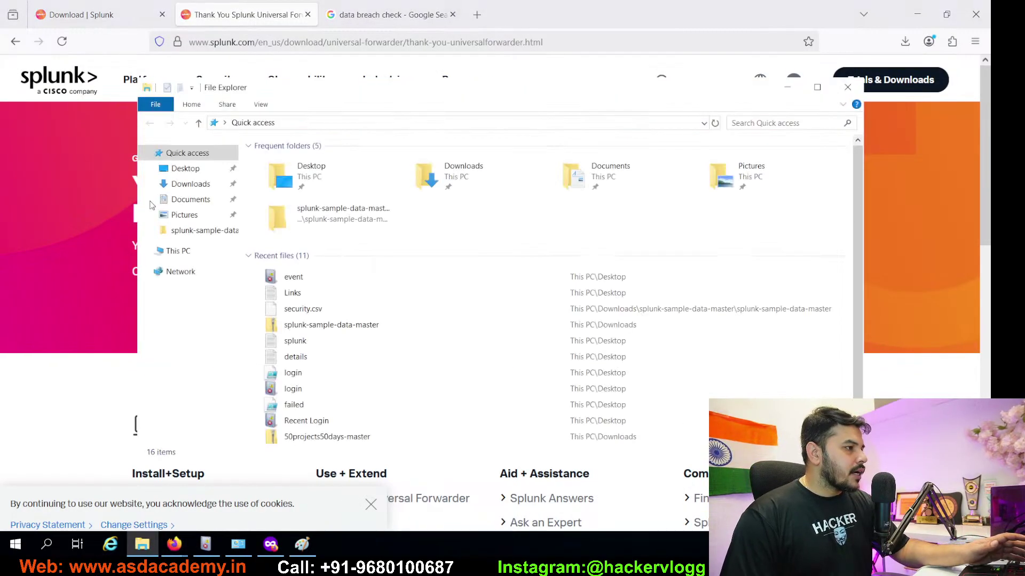
left_click(186, 184)
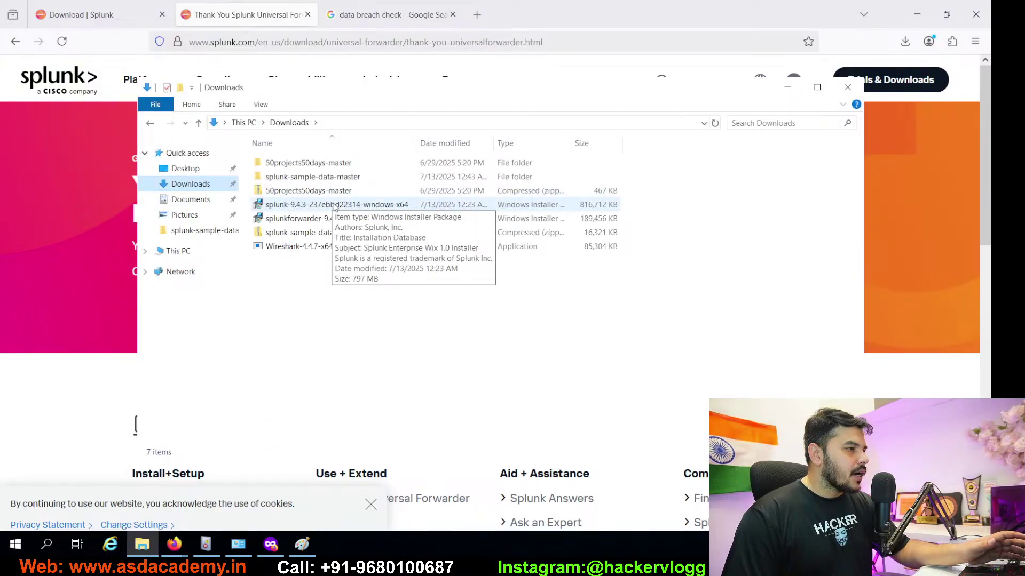
left_click(337, 208)
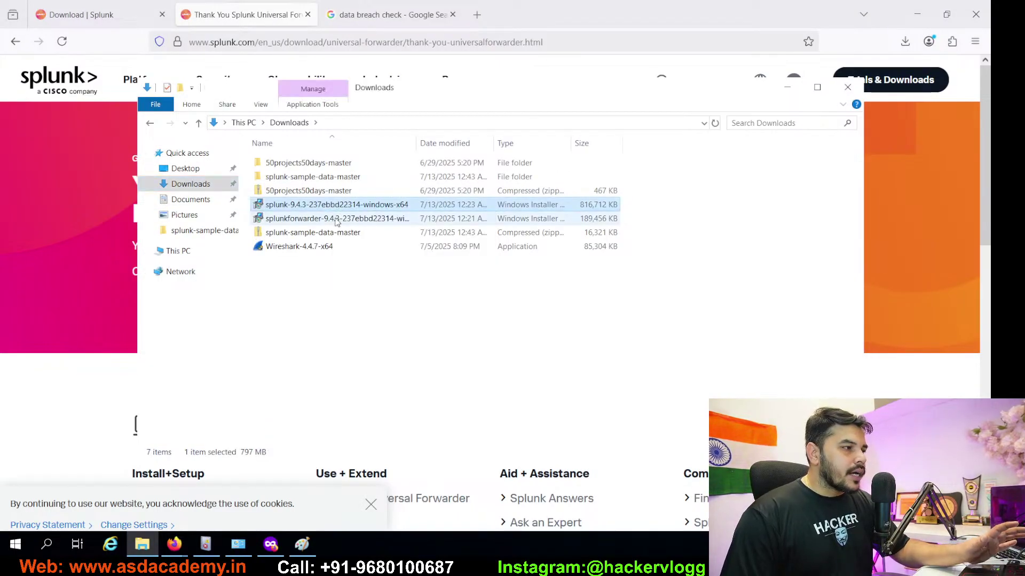
key("ctrl+KP_Add")
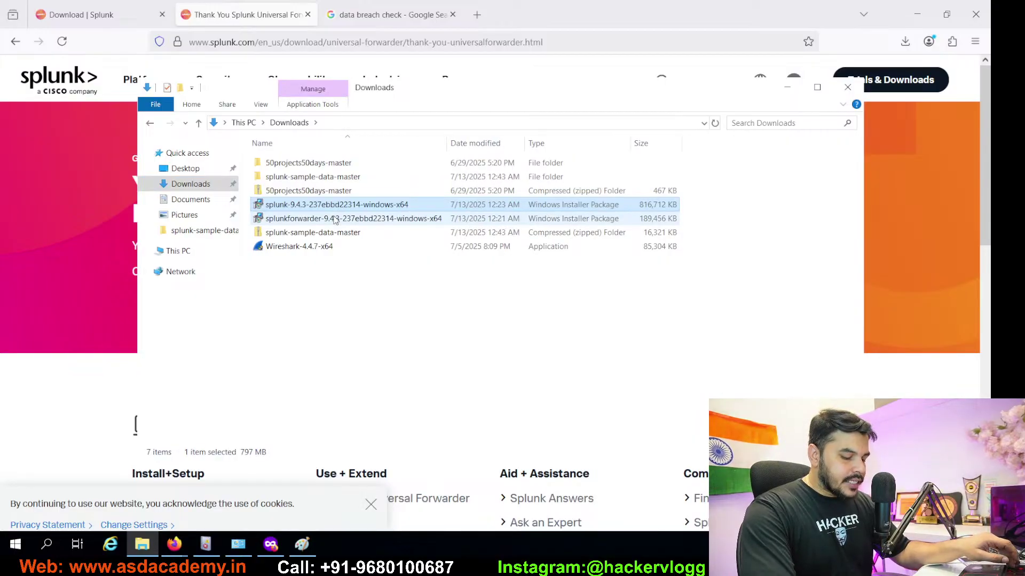
left_click(786, 87)
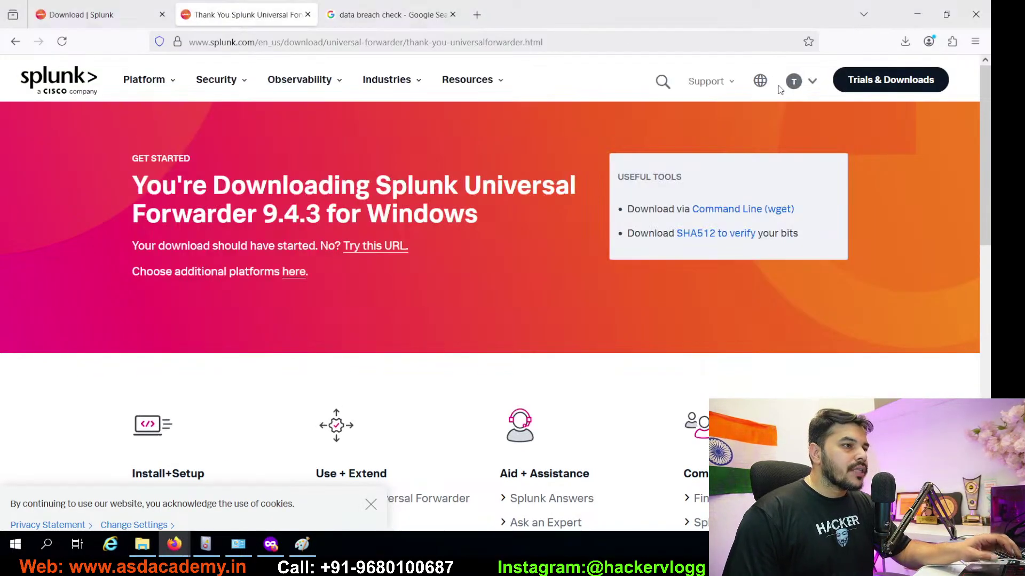
Step: Download the SHA512 checksum file for the Windows Universal Forwarder 9.4.3 package and check it in the recent downloads
left_click(726, 243)
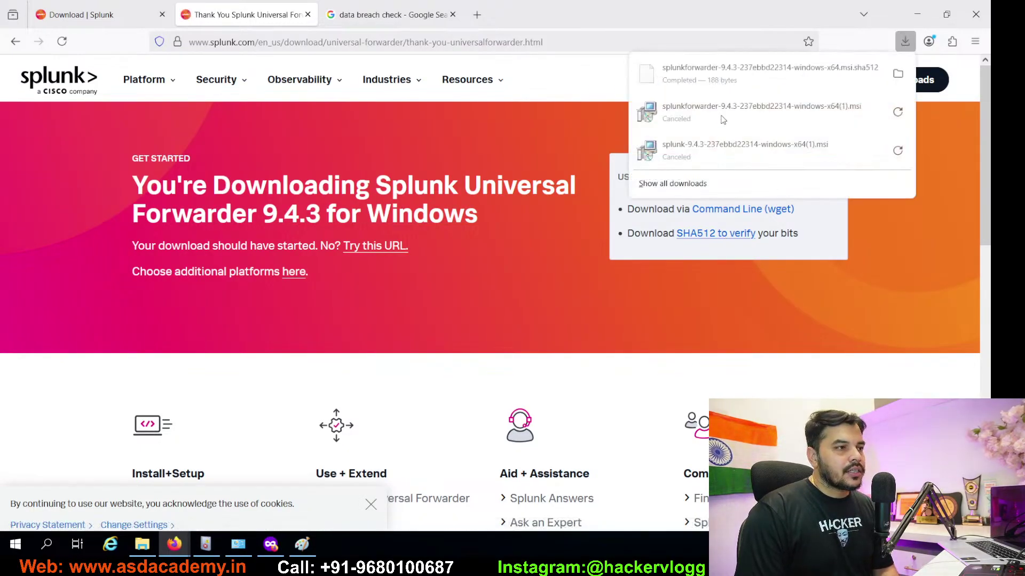
left_click(563, 230)
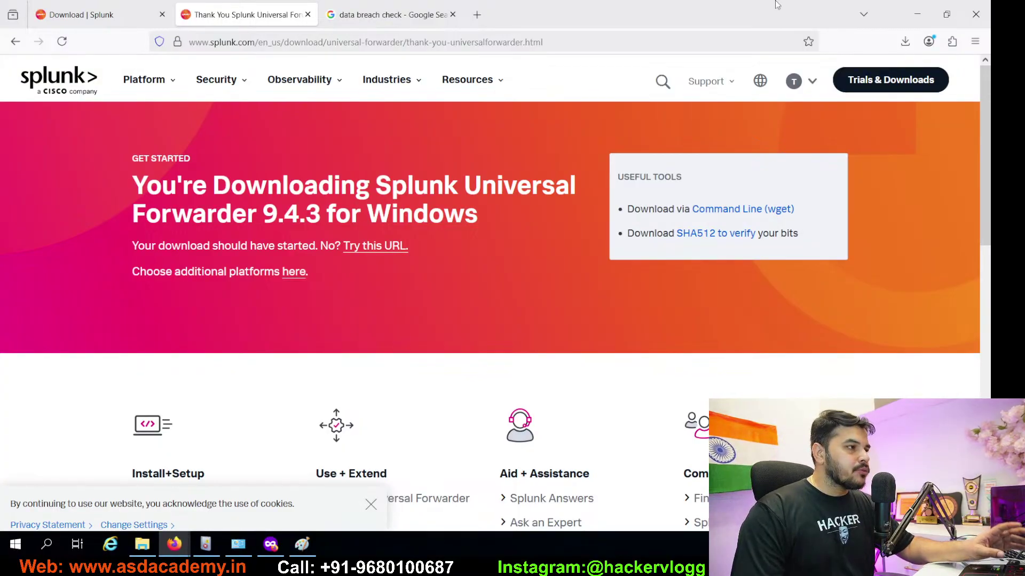
left_click(905, 41)
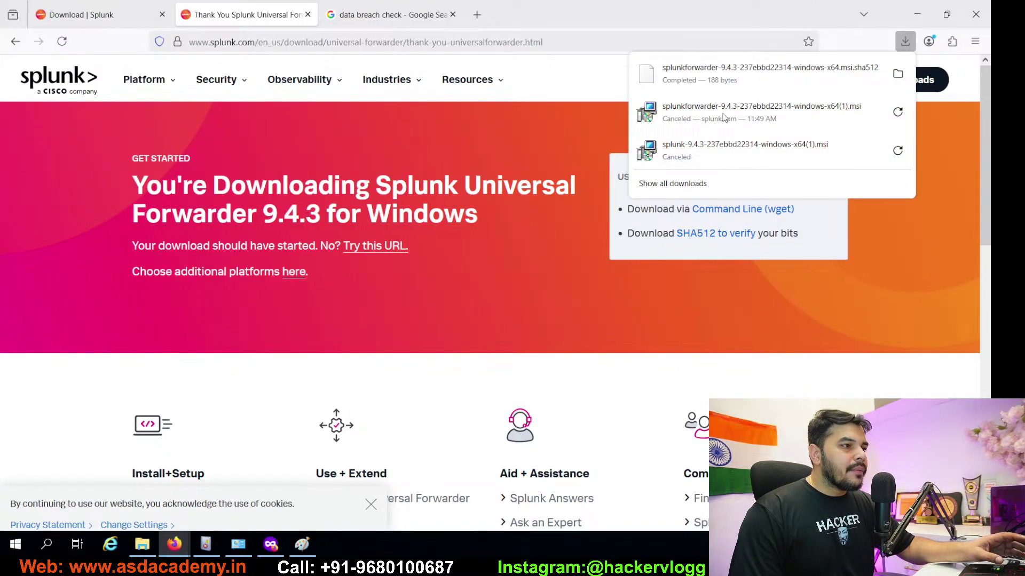
Step: Run the splunk-9.4.3-237ebbd22314-windows-x64 installer from the Downloads folder and minimize the other windows
left_click(142, 544)
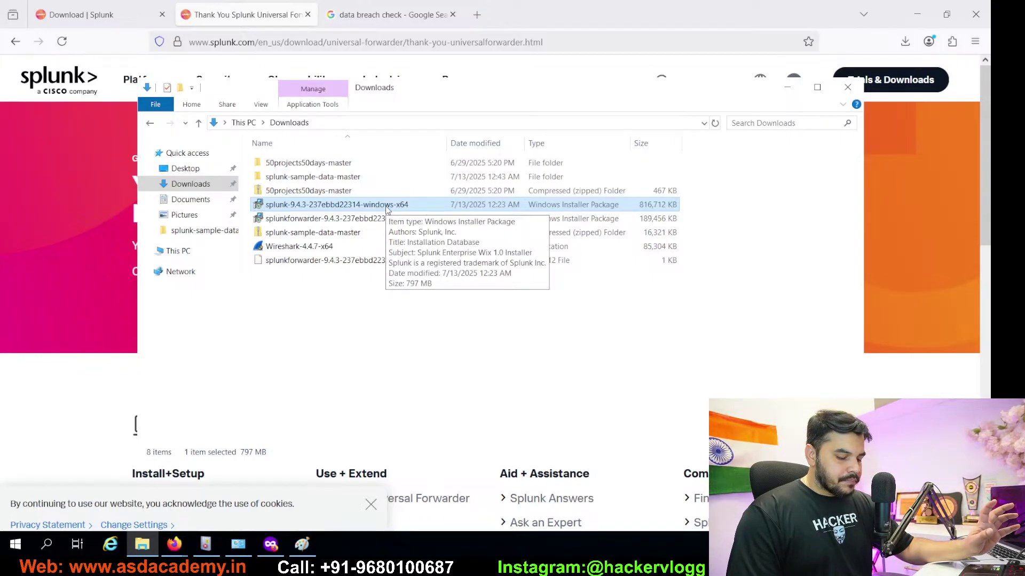
double_click(279, 207)
left_click(786, 88)
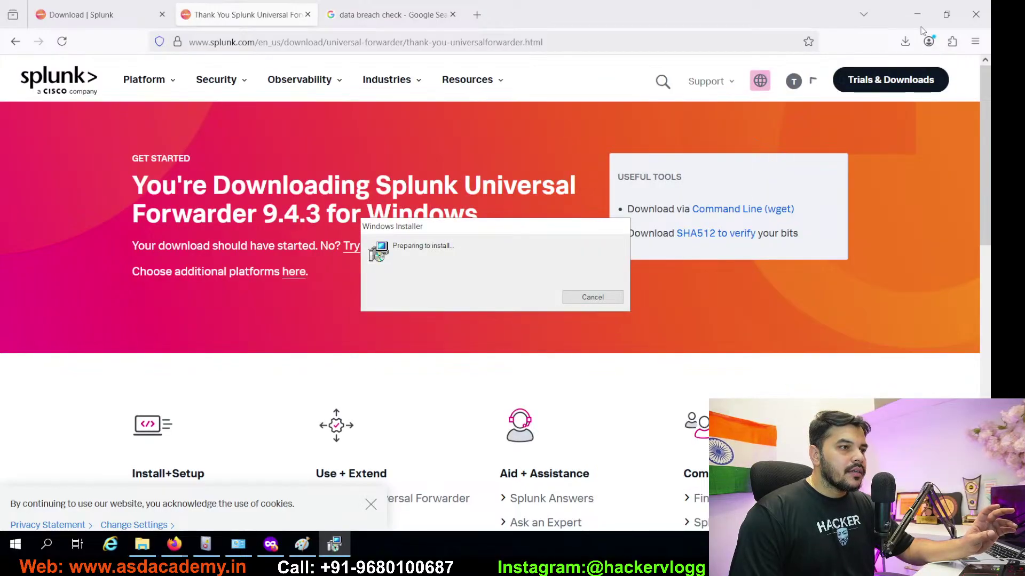
left_click(918, 15)
Step: Move the Splunk Enterprise Installer window higher on the desktop and accept the License Agreement
left_click_drag(285, 83, 85, 270)
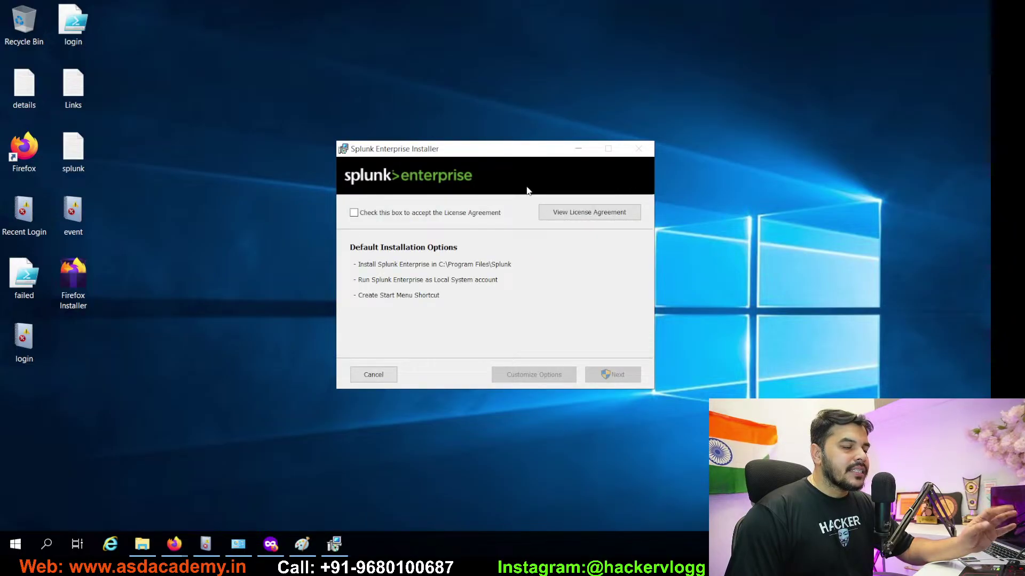
left_click_drag(494, 128, 498, 107)
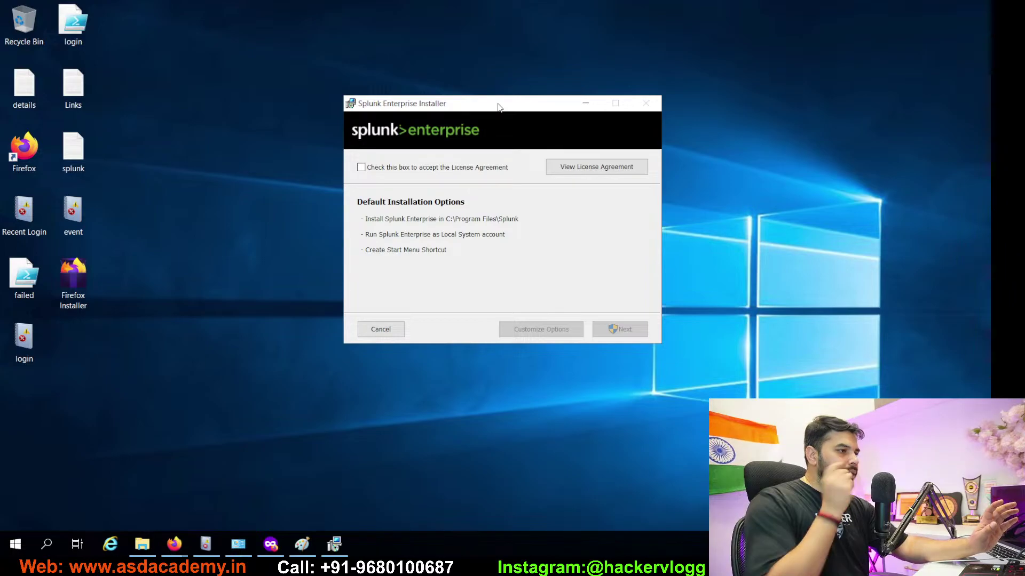
left_click(447, 172)
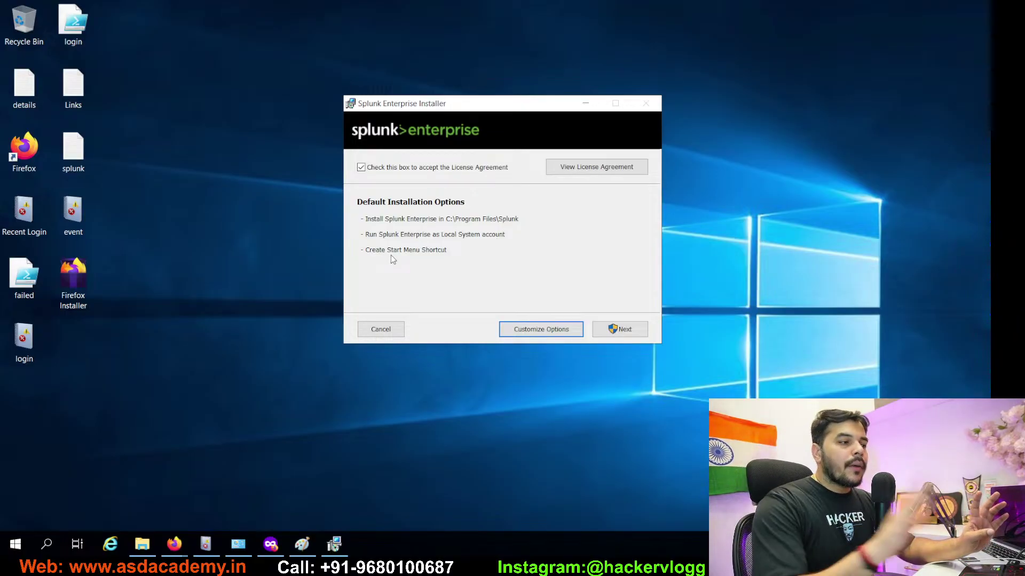
Step: Accept the default installation options and create the Splunk administrator account with username admin, entering and confirming its password
left_click(620, 327)
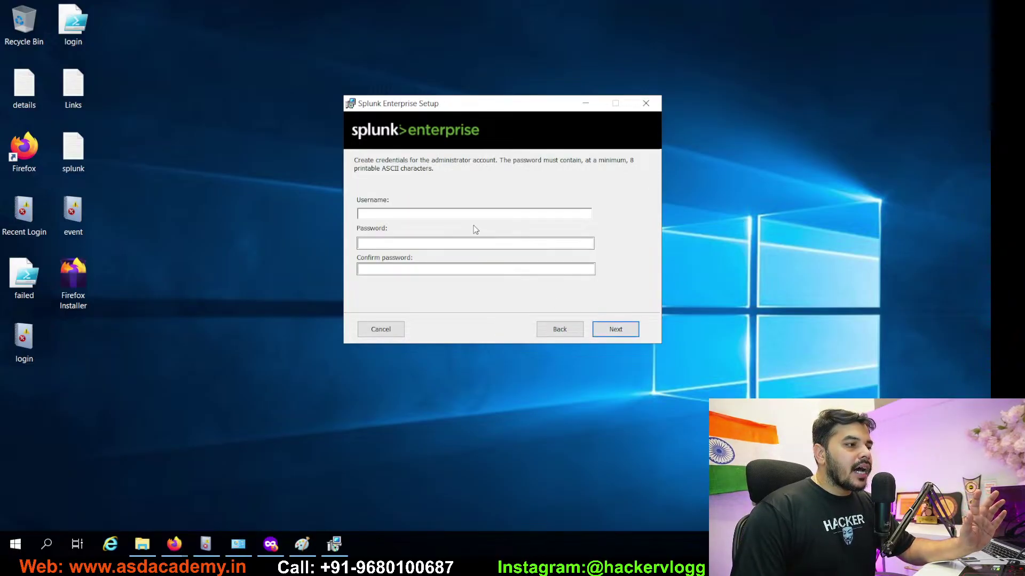
left_click(480, 213)
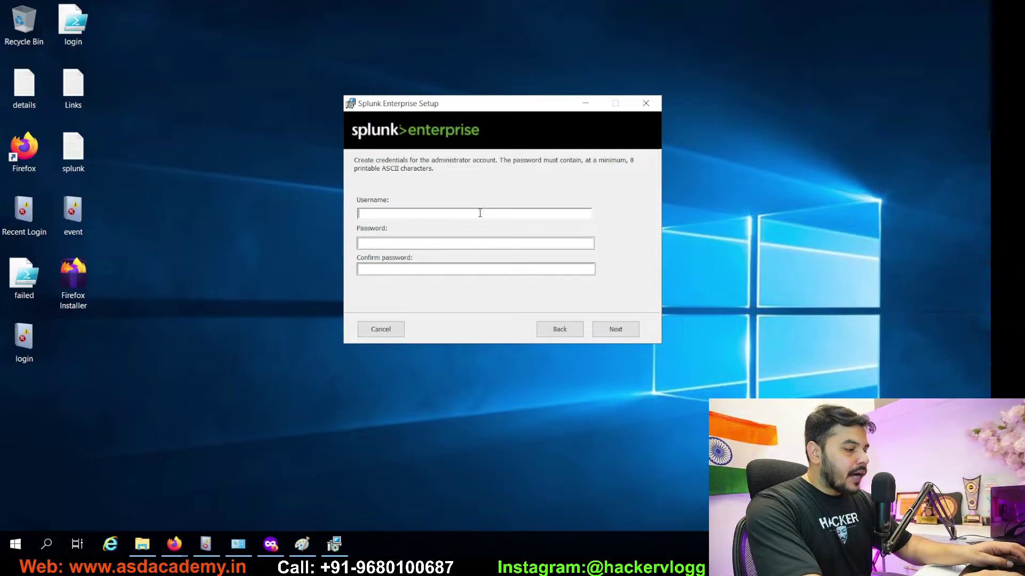
type("dmin")
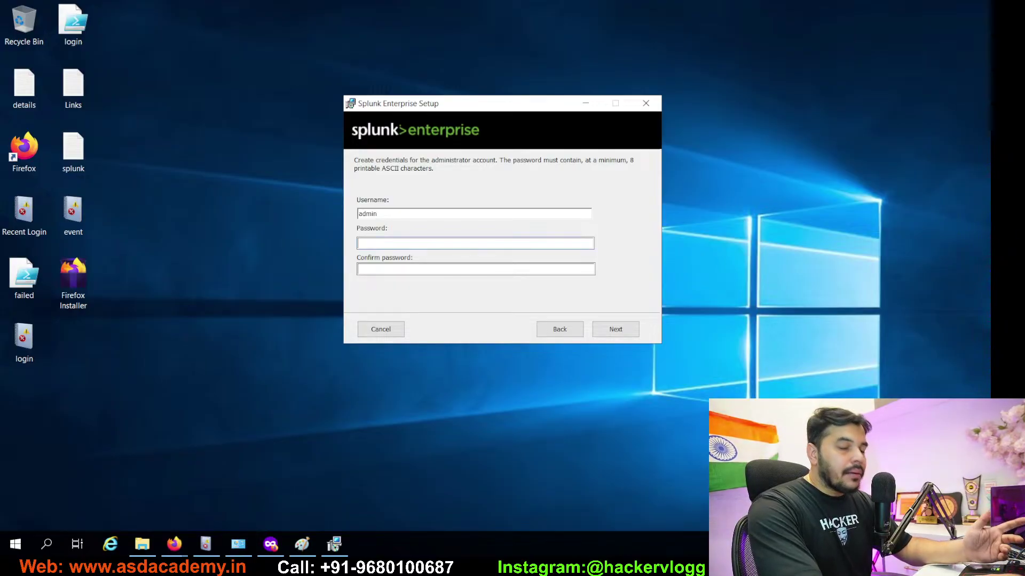
type("••••")
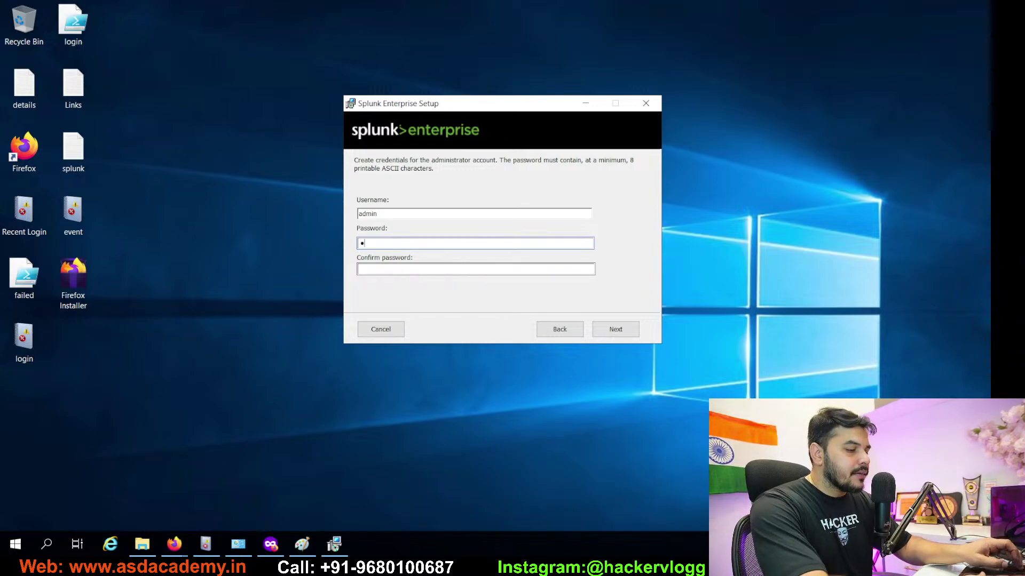
type("••••")
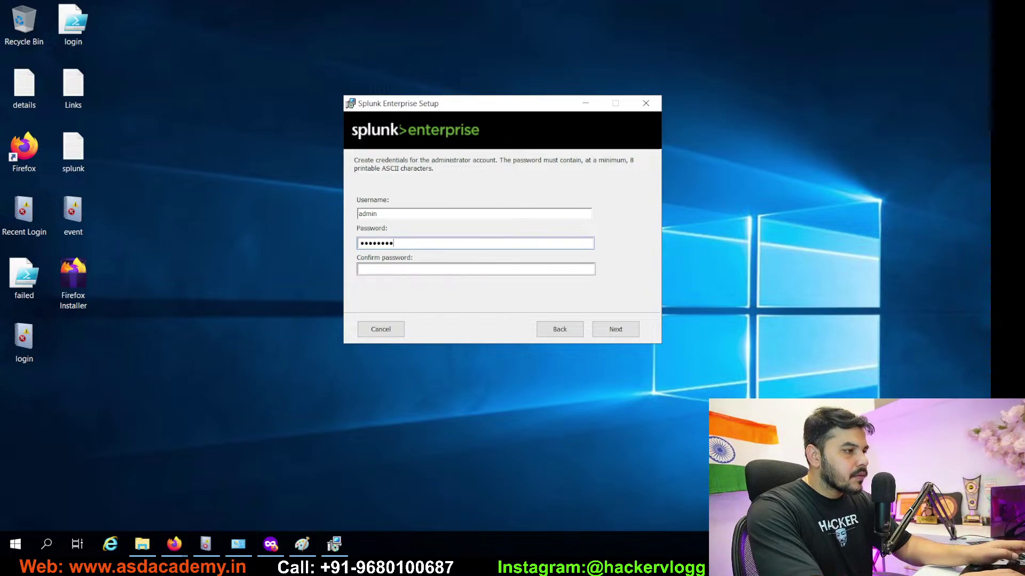
type("••••••••")
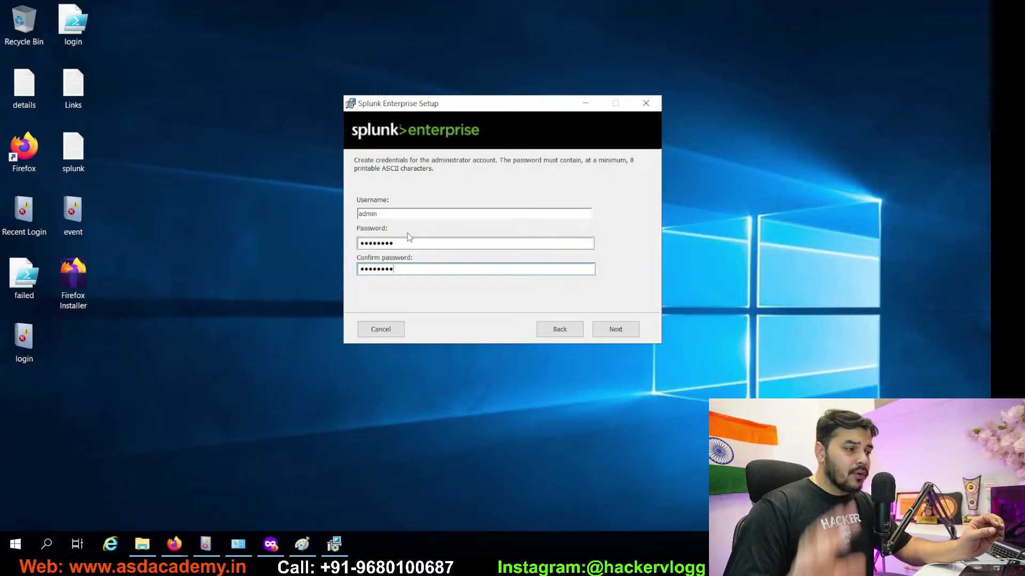
left_click(599, 331)
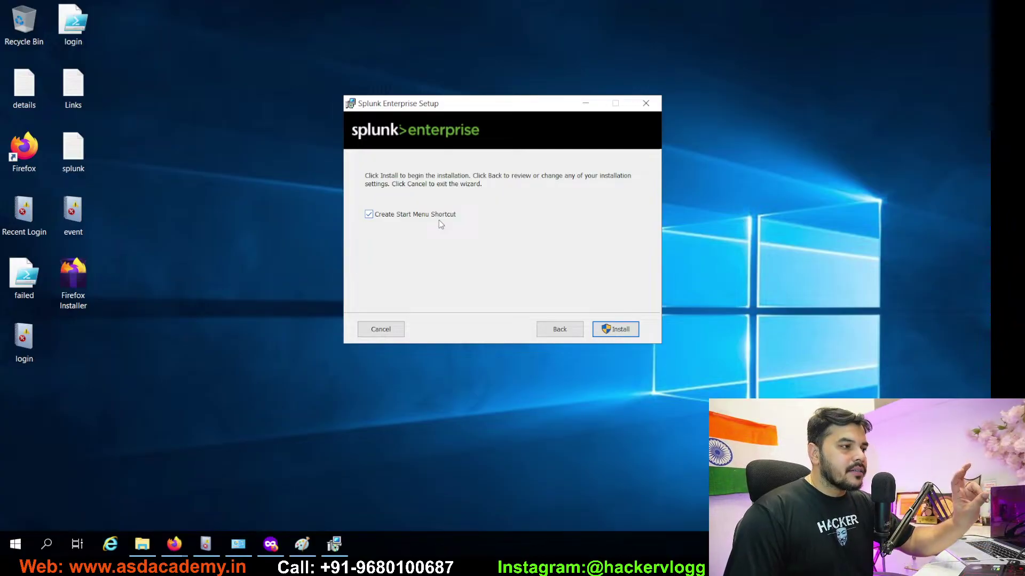
Step: Start the Splunk Enterprise installation with the Start Menu shortcut, allow it to change the device, and move the setup window slightly higher
left_click(617, 329)
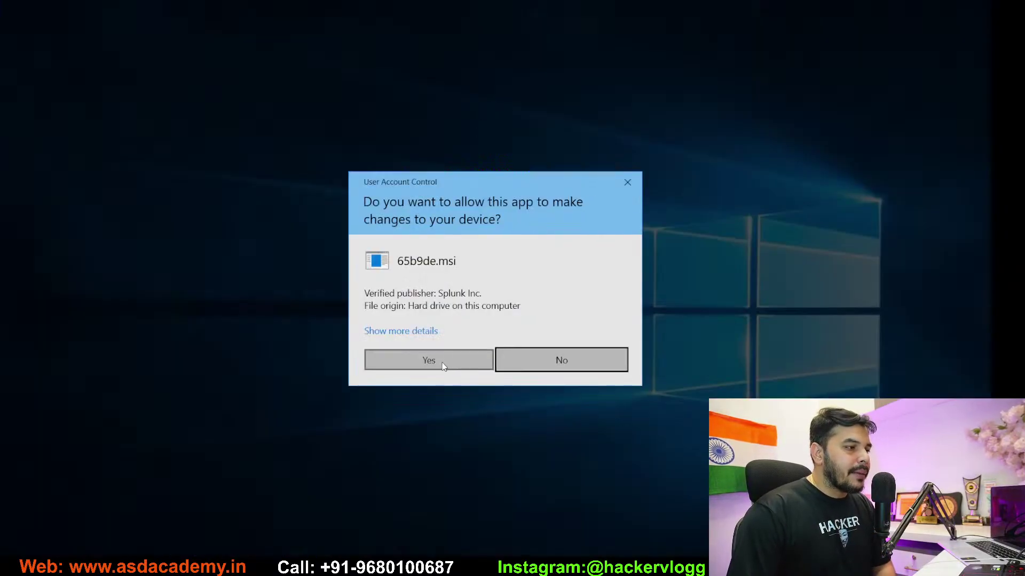
left_click(441, 361)
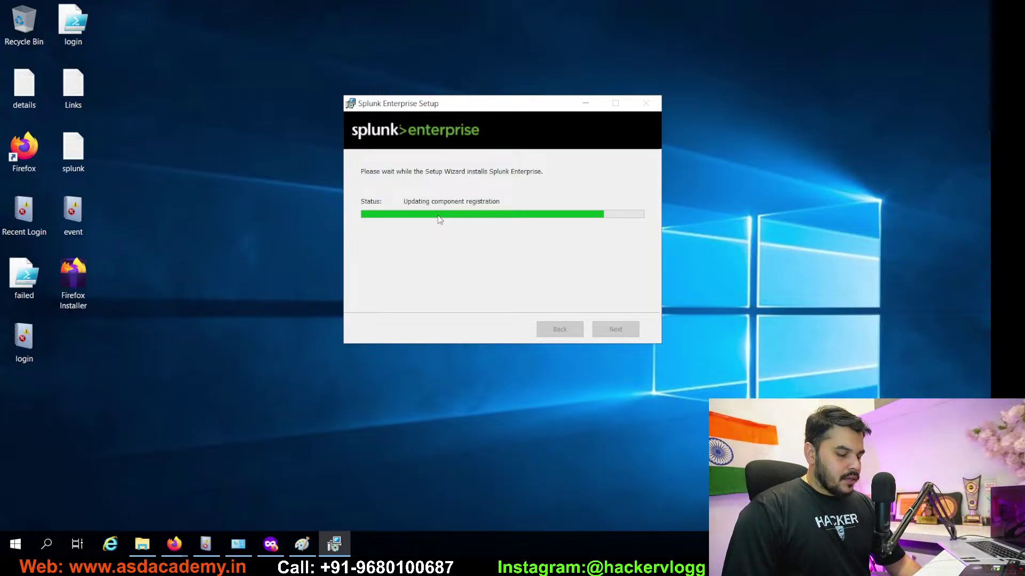
left_click_drag(523, 107, 507, 87)
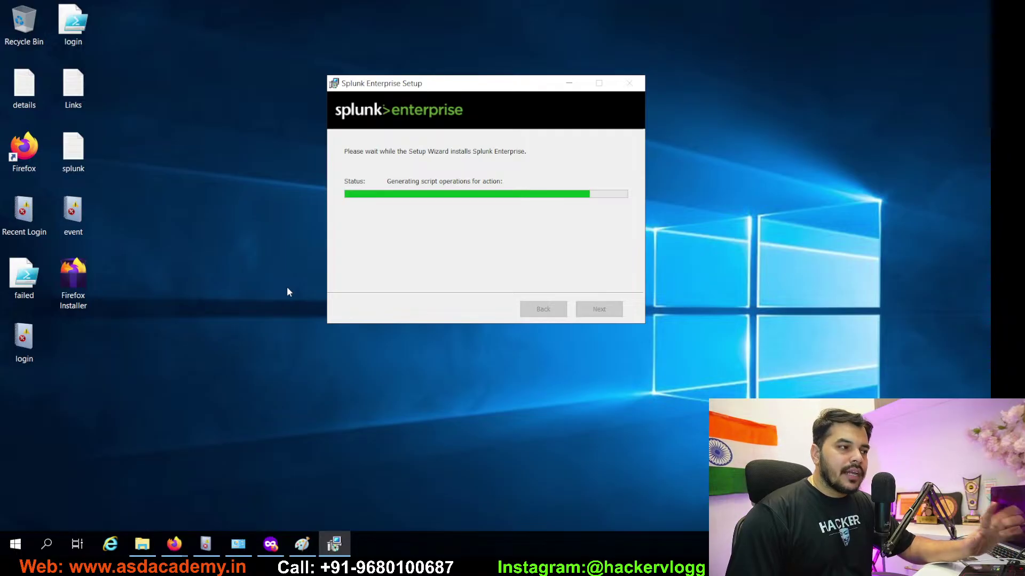
Step: Run ipconfig in a Command Prompt and examine the Windows server's IPv4 address
left_click(47, 546)
type("cmd")
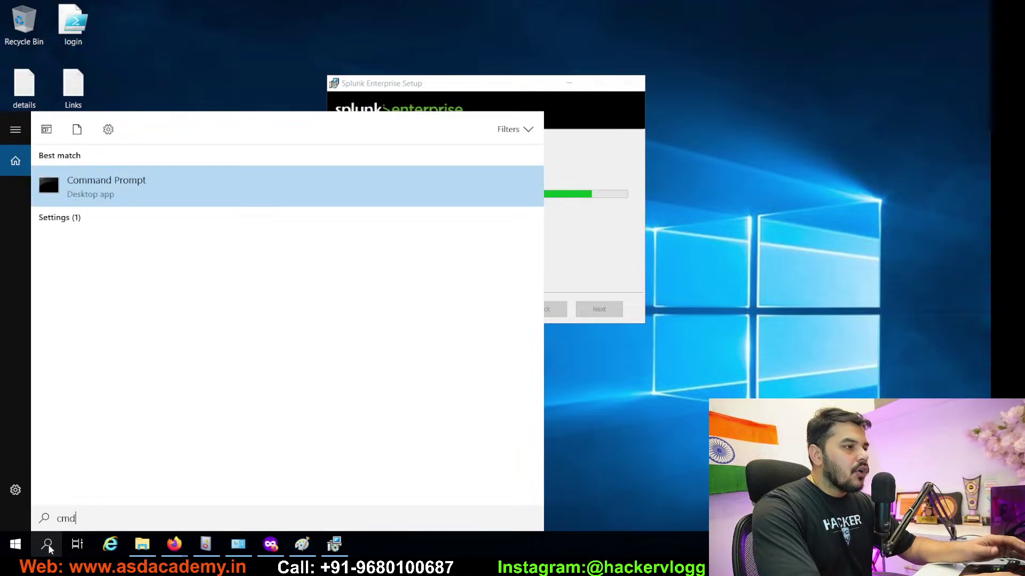
key("Return")
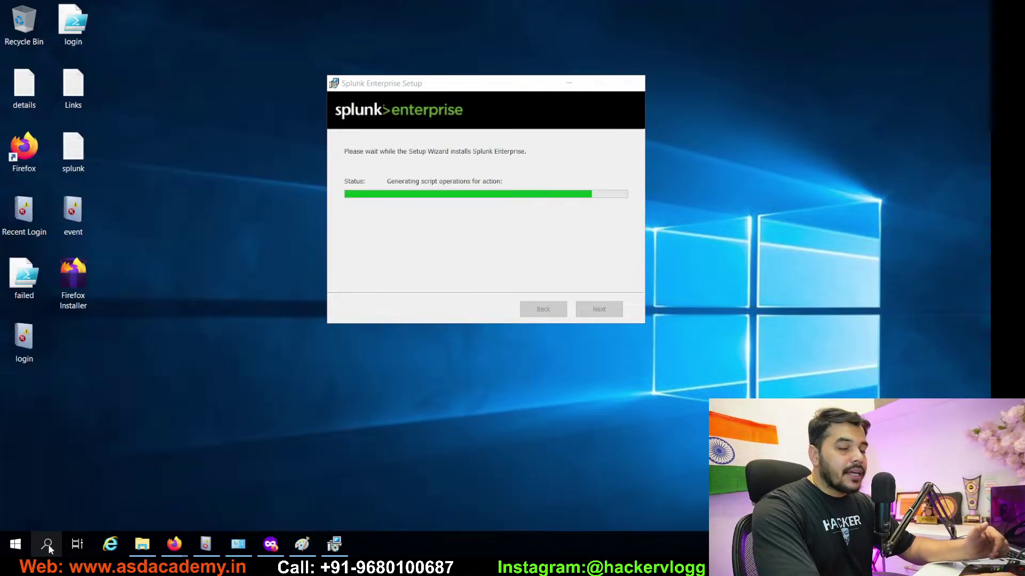
type("ipconfig")
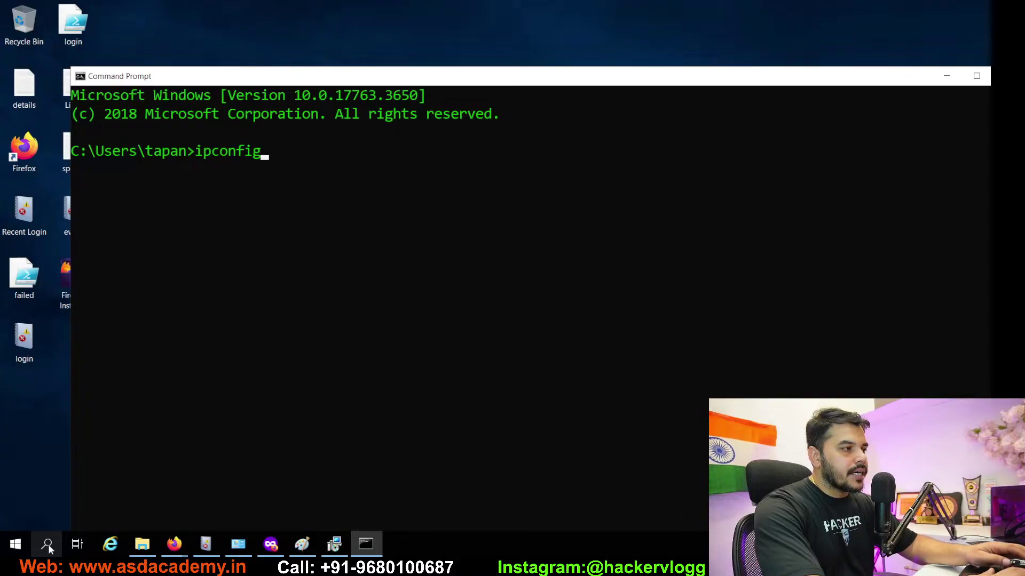
key("Return")
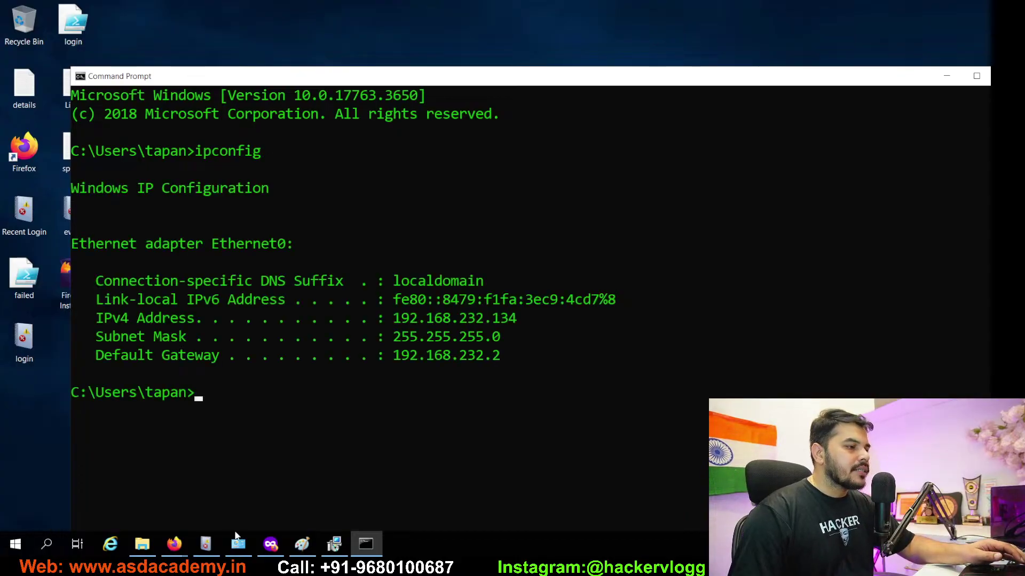
left_click_drag(388, 318, 514, 328)
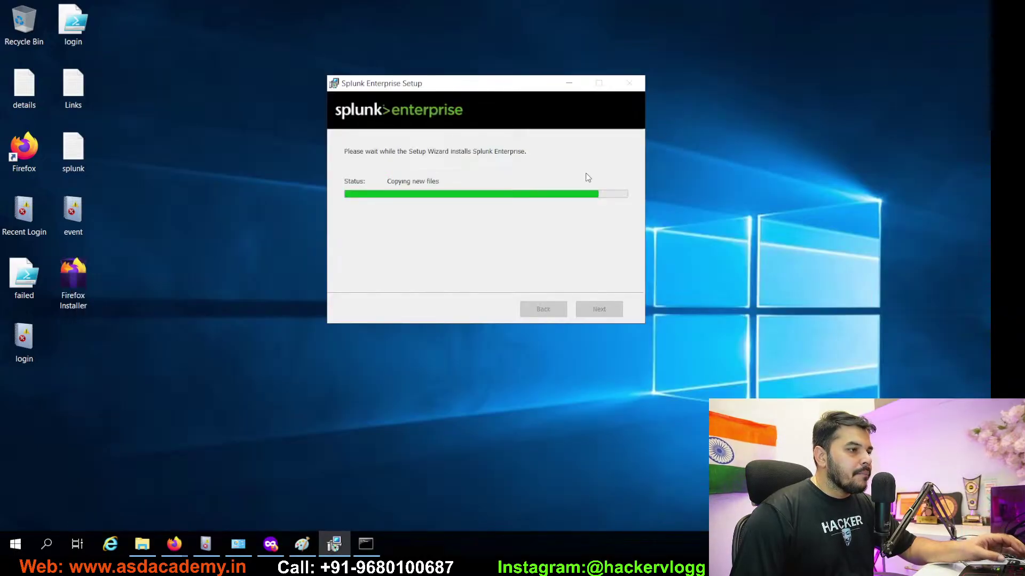
Step: Switch to the kali-linux-2024.3 virtual machine and unlock its desktop with the account password
mouse_move(606, 3)
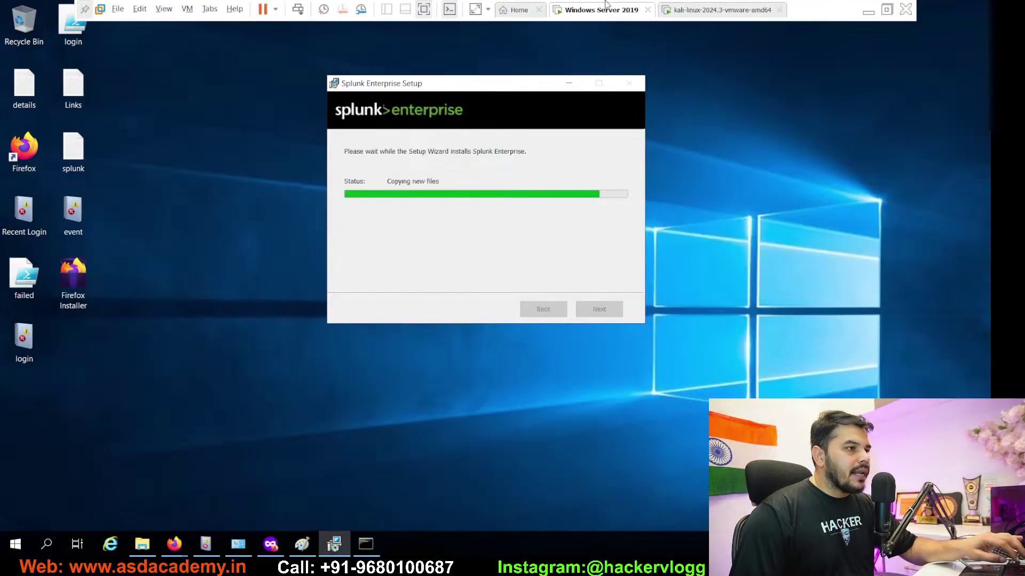
left_click(727, 15)
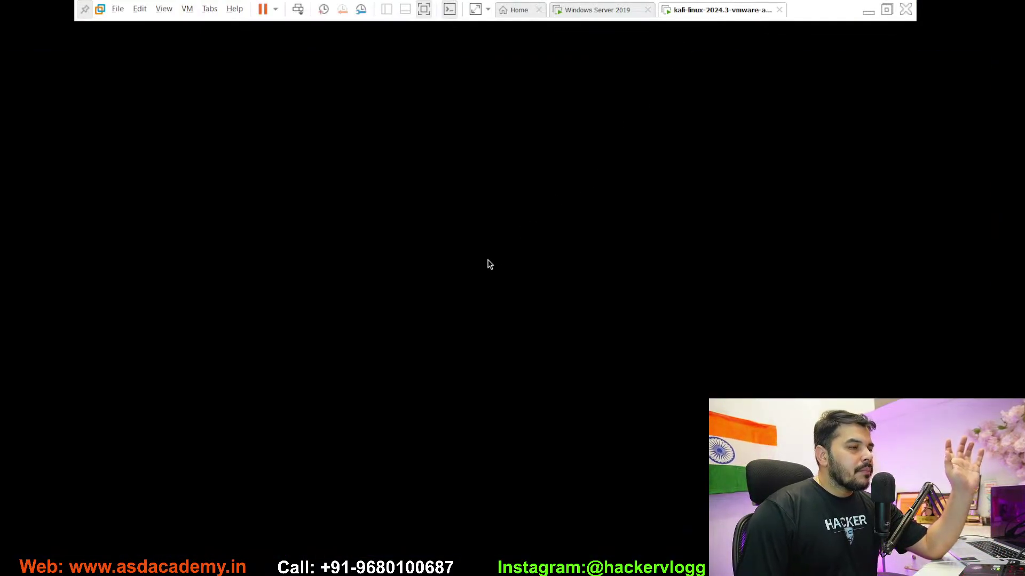
type("kali")
key("Return")
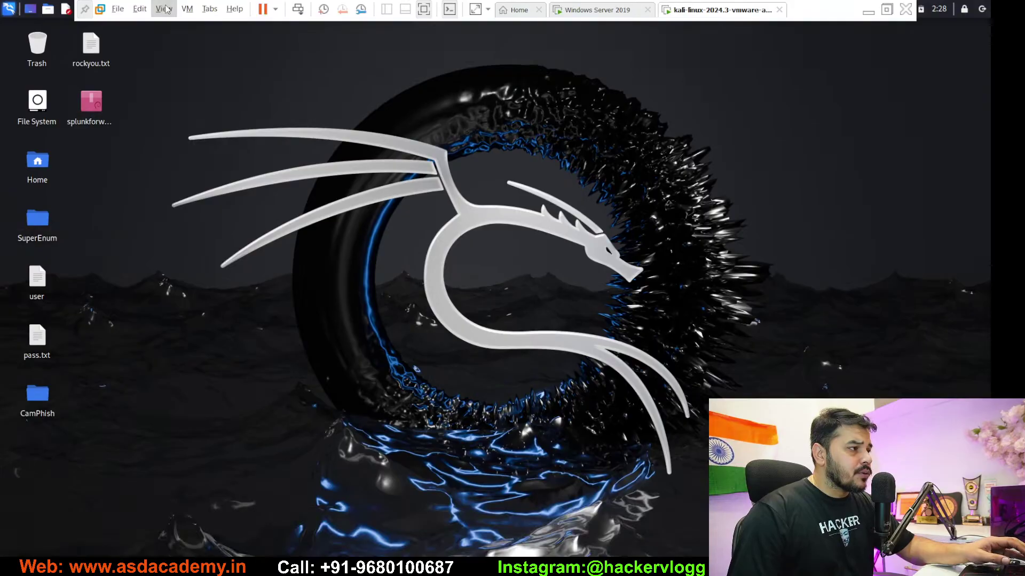
left_click(166, 9)
left_click(187, 43)
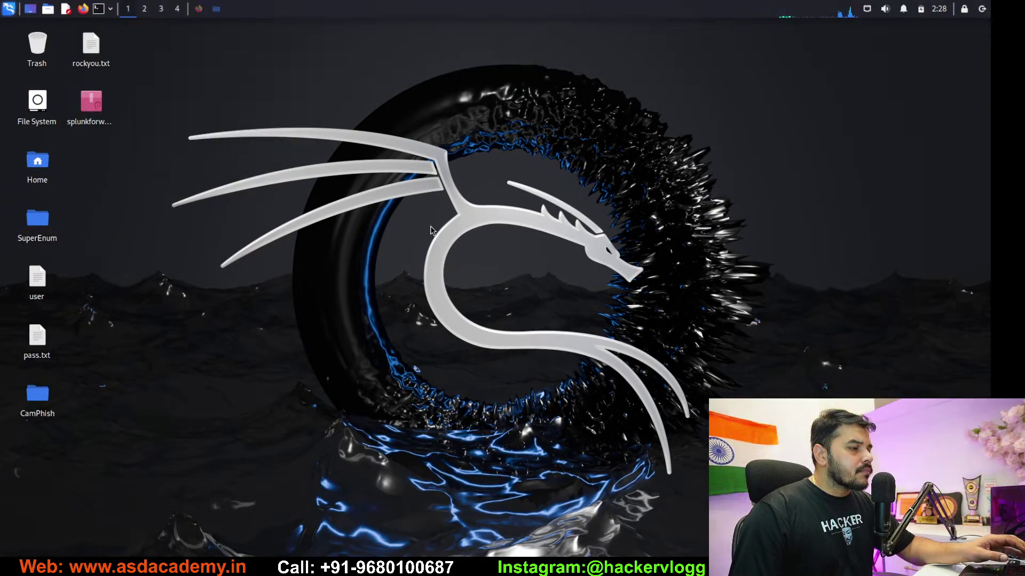
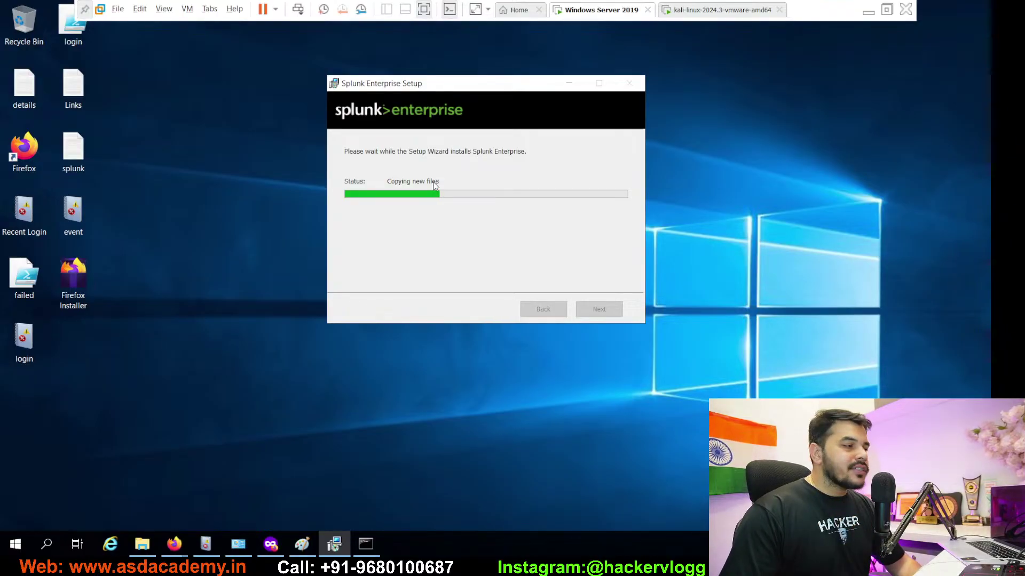
Step: Delete the event log file named event from the Windows Server desktop and close the open Event Viewer window
left_click(75, 213)
key("Delete")
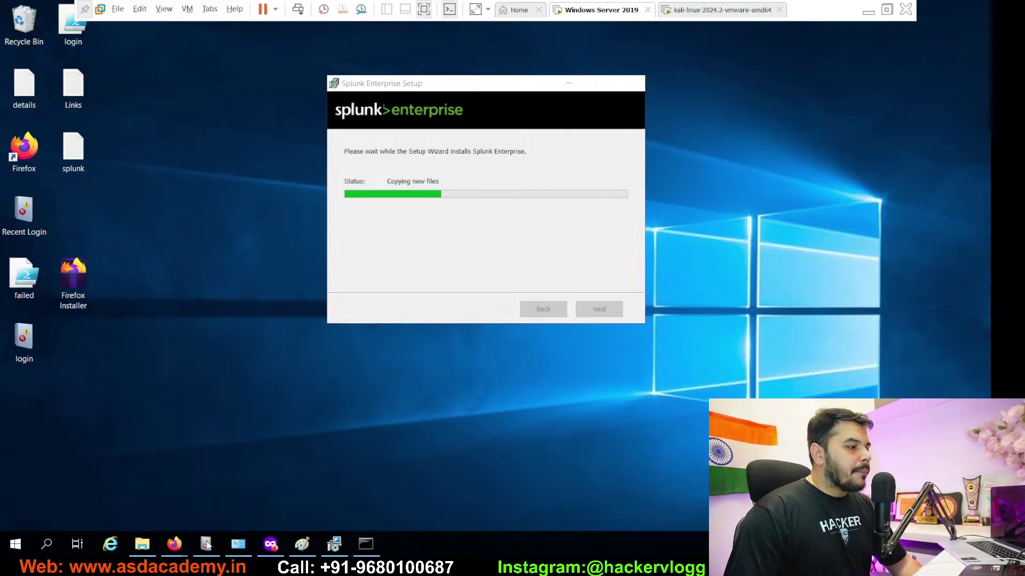
left_click(206, 543)
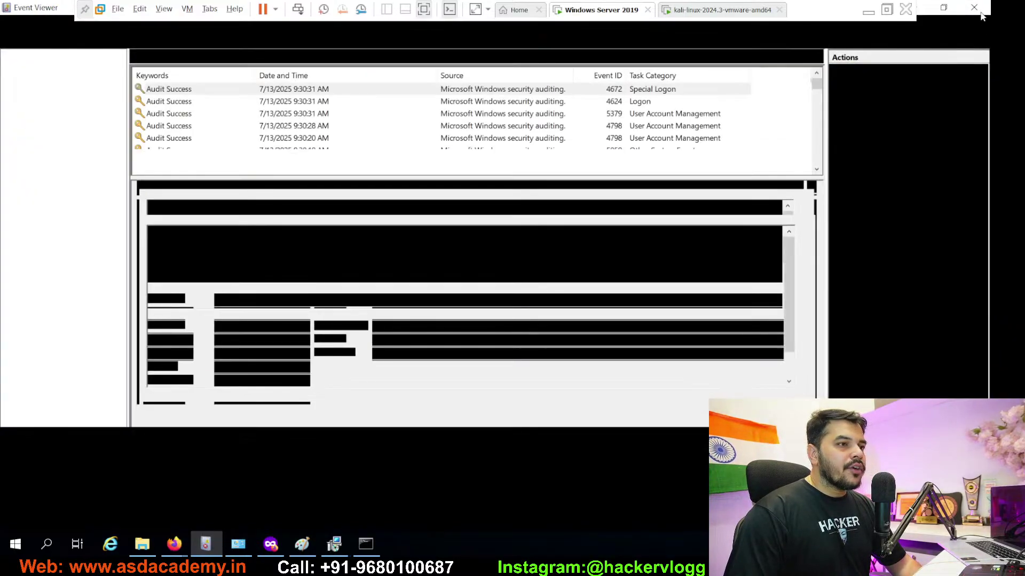
left_click(974, 8)
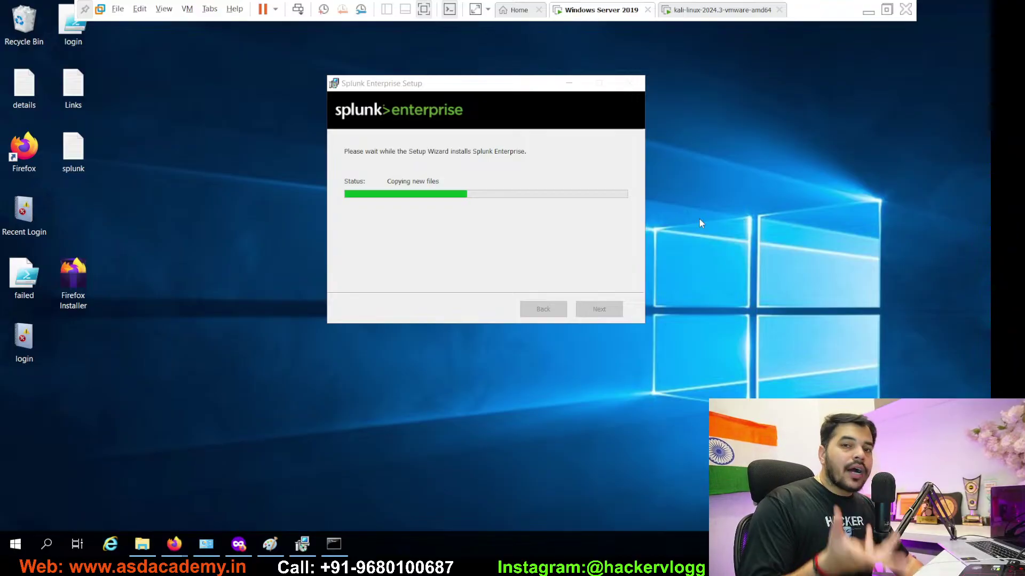
Step: Open Event Viewer, expand Windows Logs, and display the Security log after viewing the Setup log and the logs overview
left_click(43, 545)
type("event")
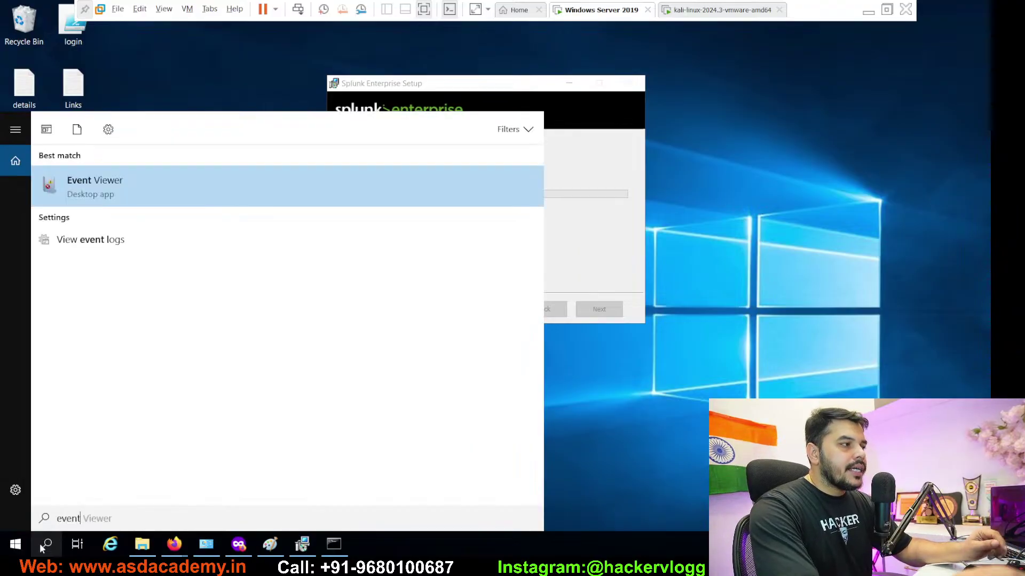
left_click(151, 180)
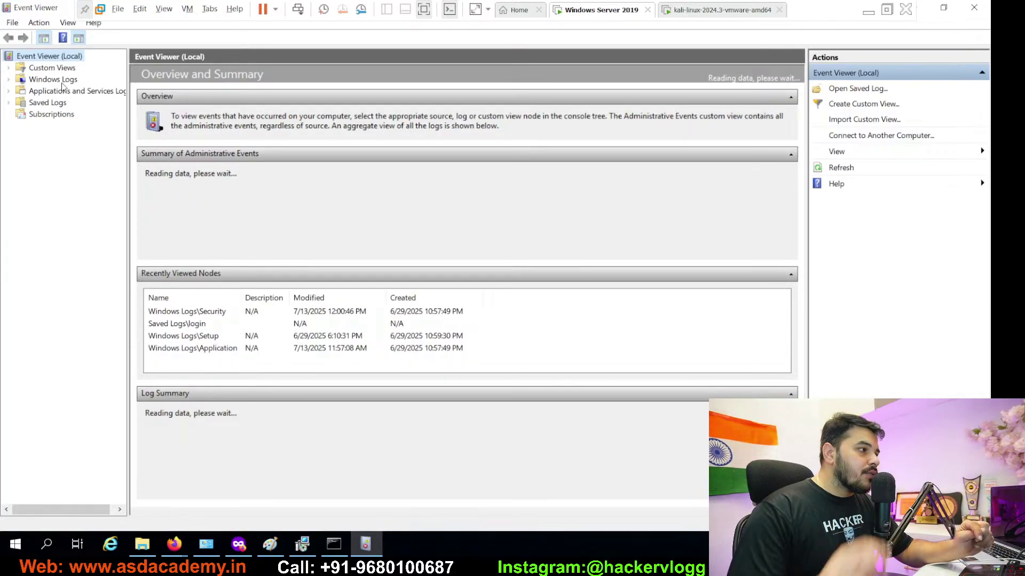
left_click(61, 83)
left_click(9, 82)
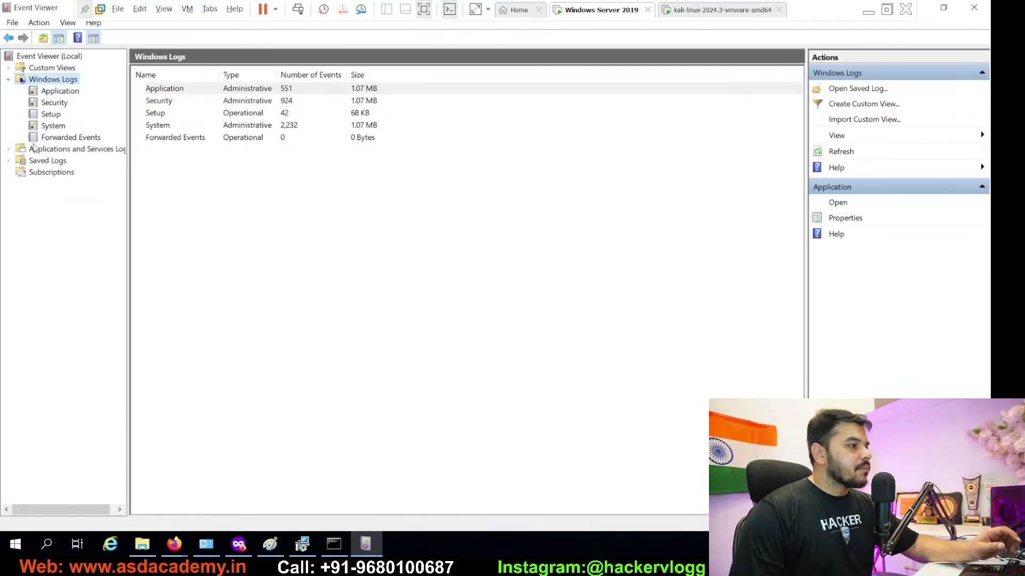
left_click(50, 113)
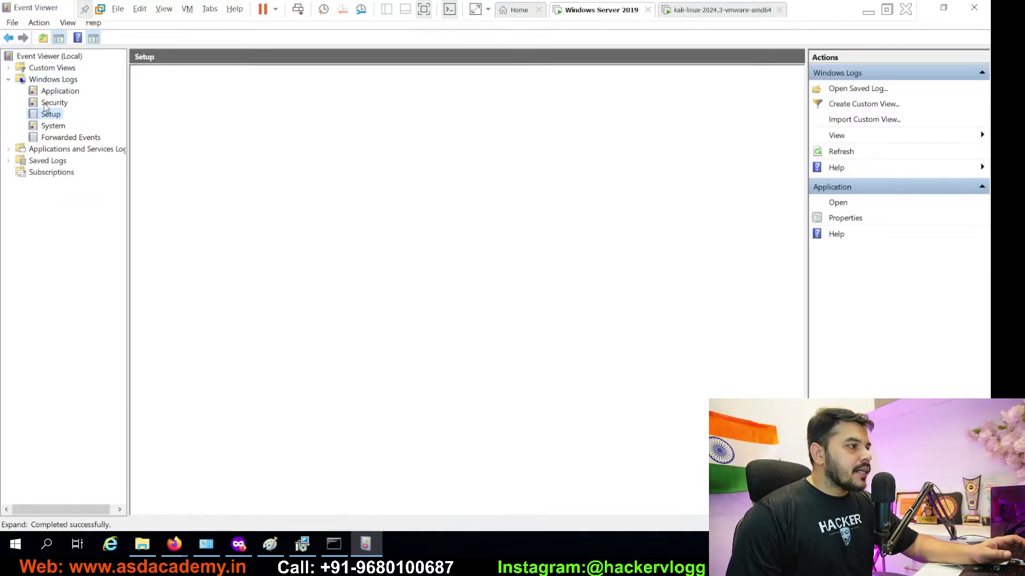
left_click(64, 83)
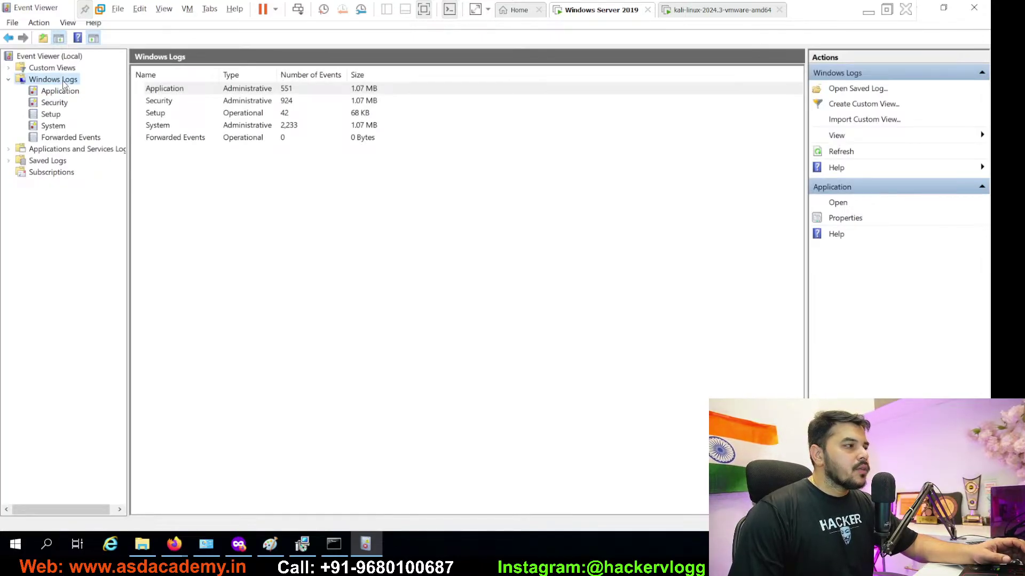
left_click(57, 105)
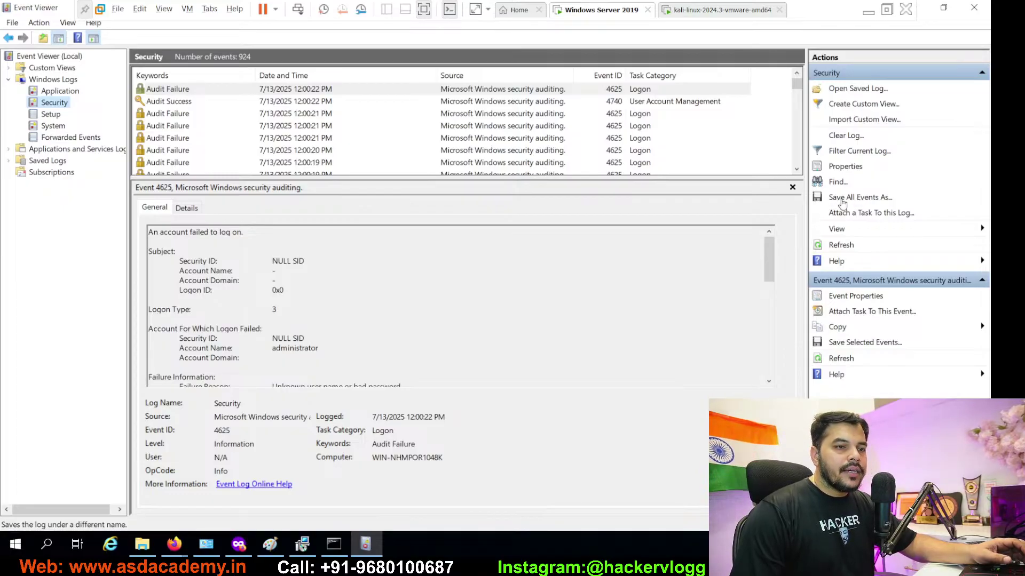
Step: Save all Security log events to the Desktop as events in evtx format without display information, and minimize Event Viewer
left_click(841, 198)
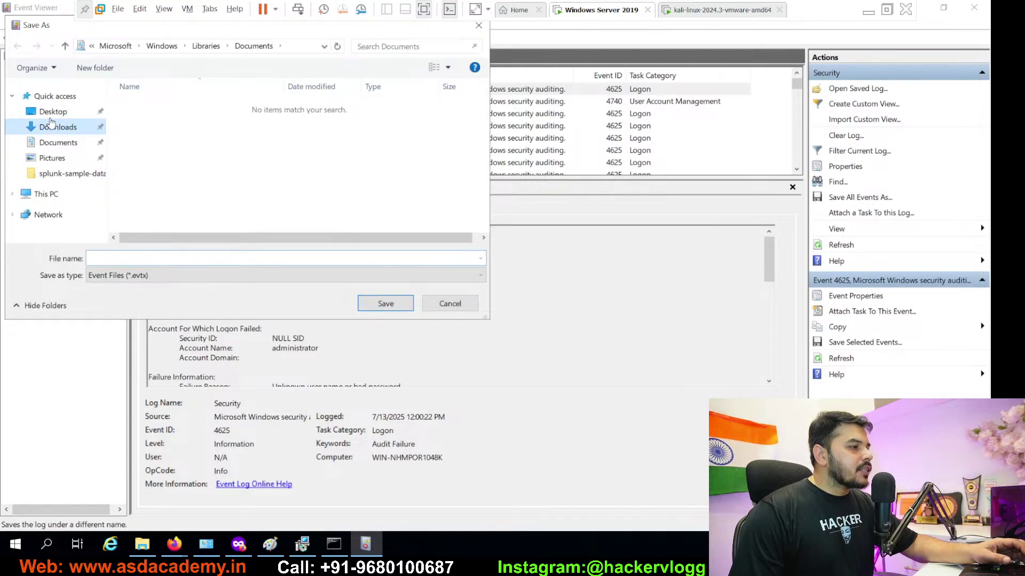
left_click(51, 124)
left_click(53, 111)
left_click(121, 259)
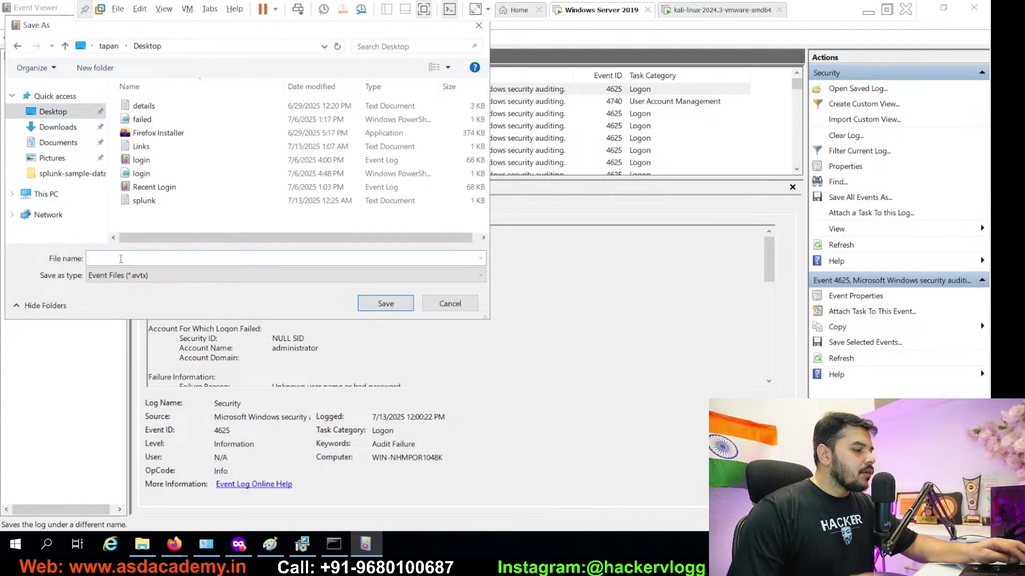
type("events")
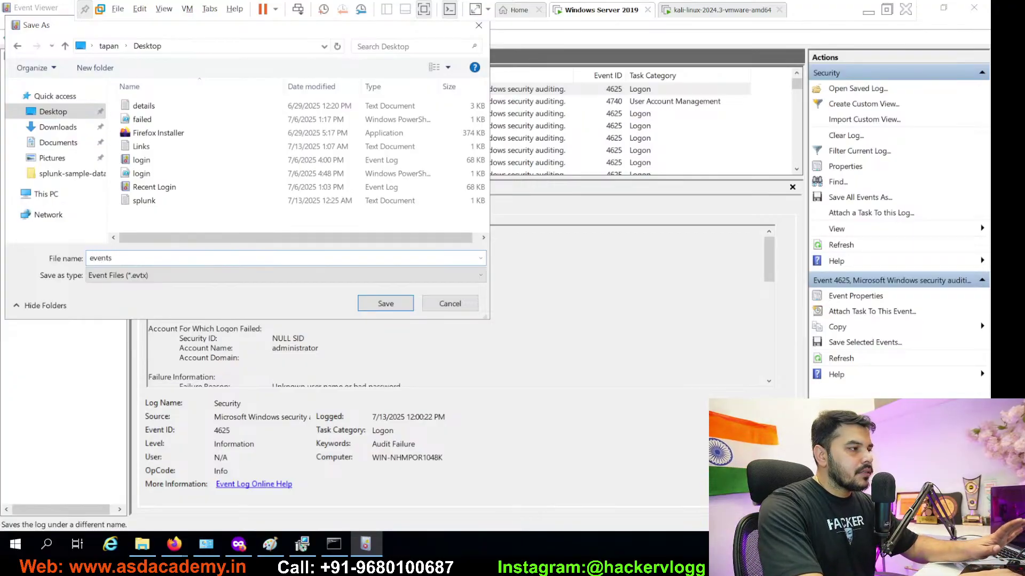
key("Return")
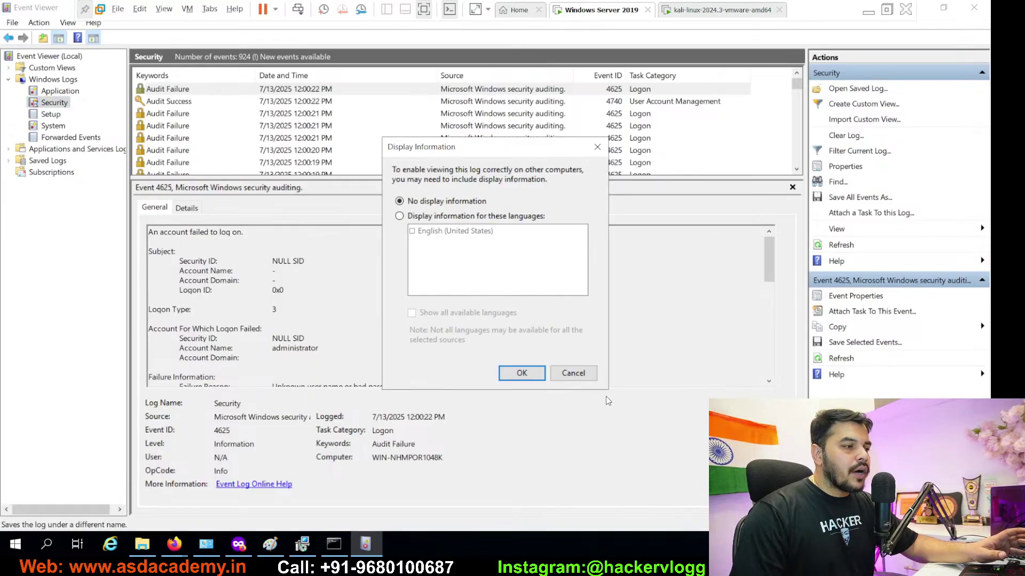
left_click(508, 372)
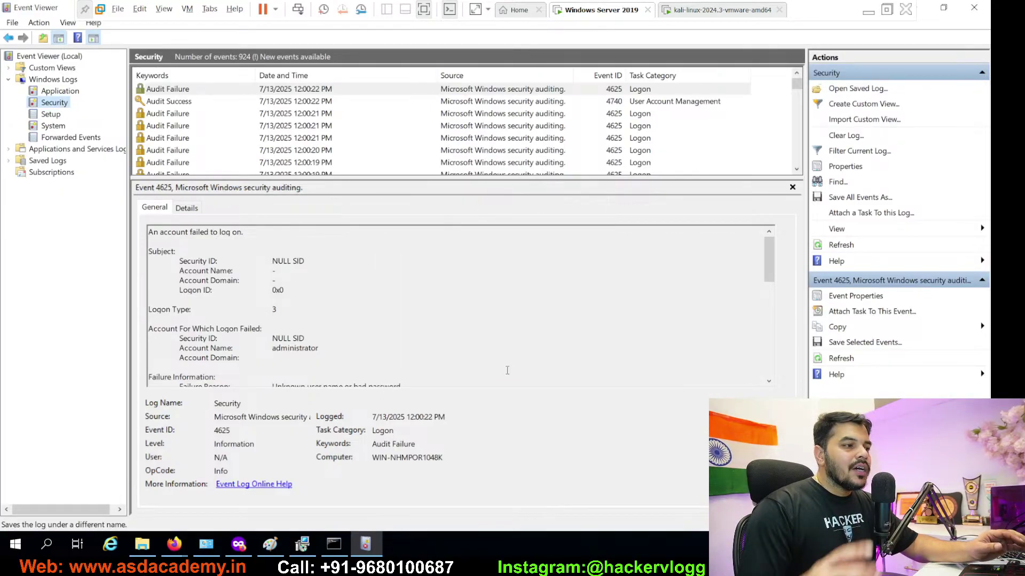
left_click(923, 11)
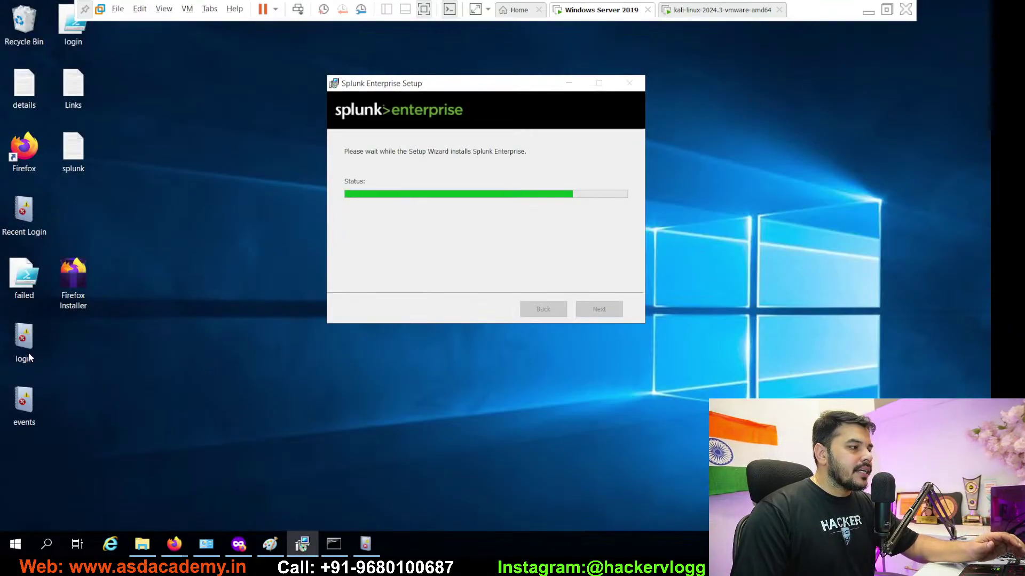
Step: Examine the exported events file on the desktop and the Applications and Services Logs, OpenSSH and Saved Logs nodes in Event Viewer
left_click(25, 402)
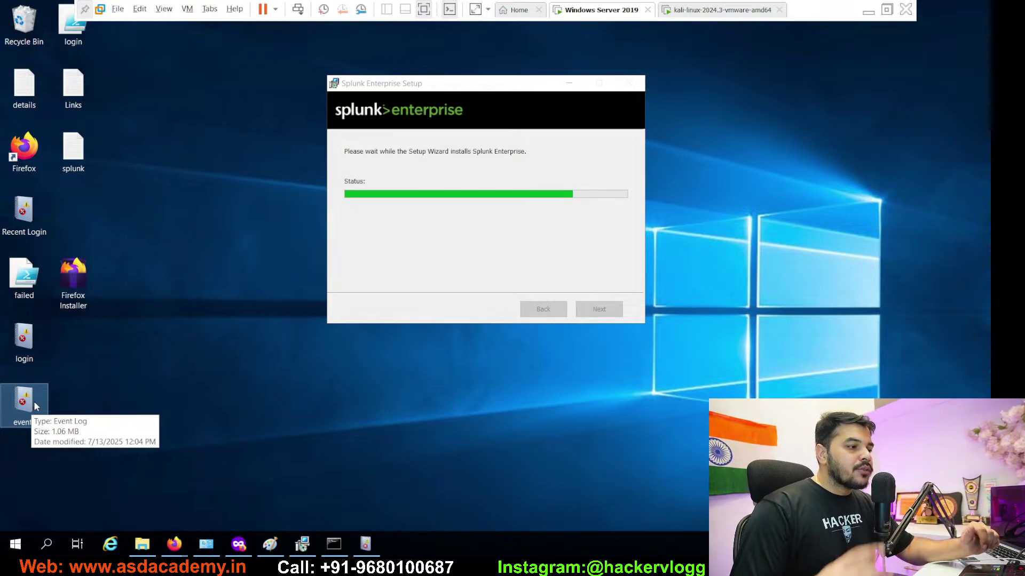
left_click(364, 545)
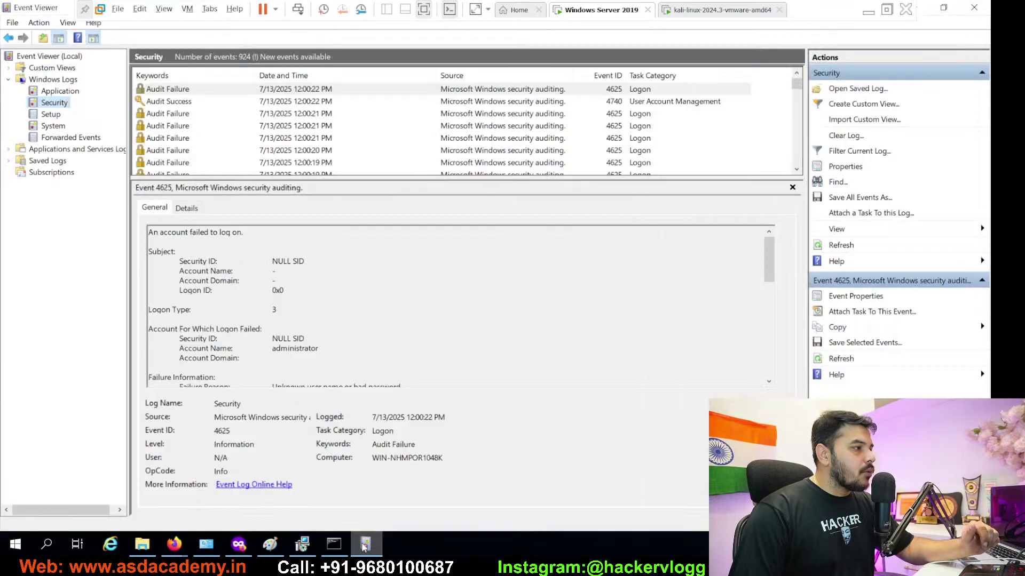
left_click(8, 150)
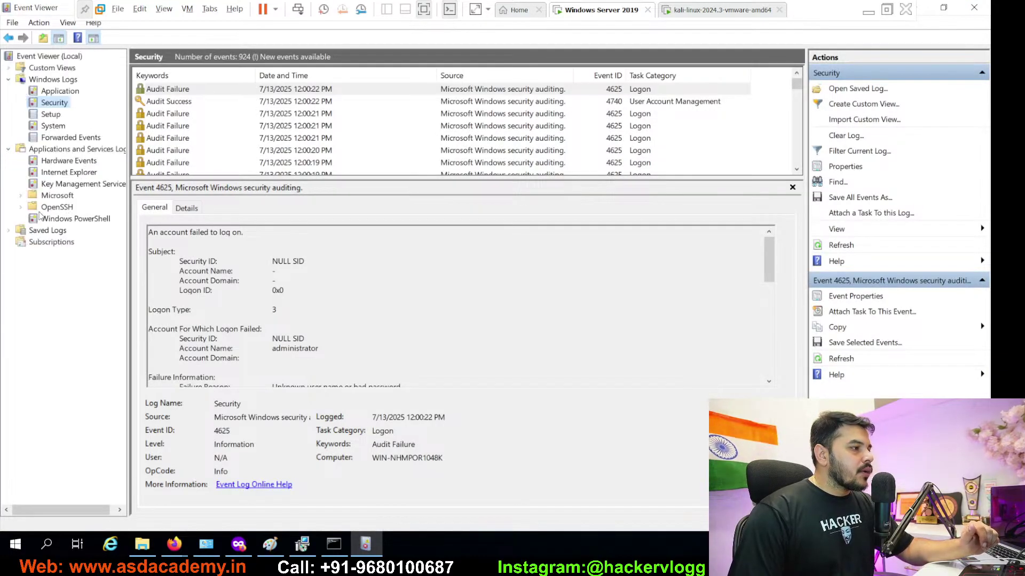
left_click(22, 207)
left_click(21, 208)
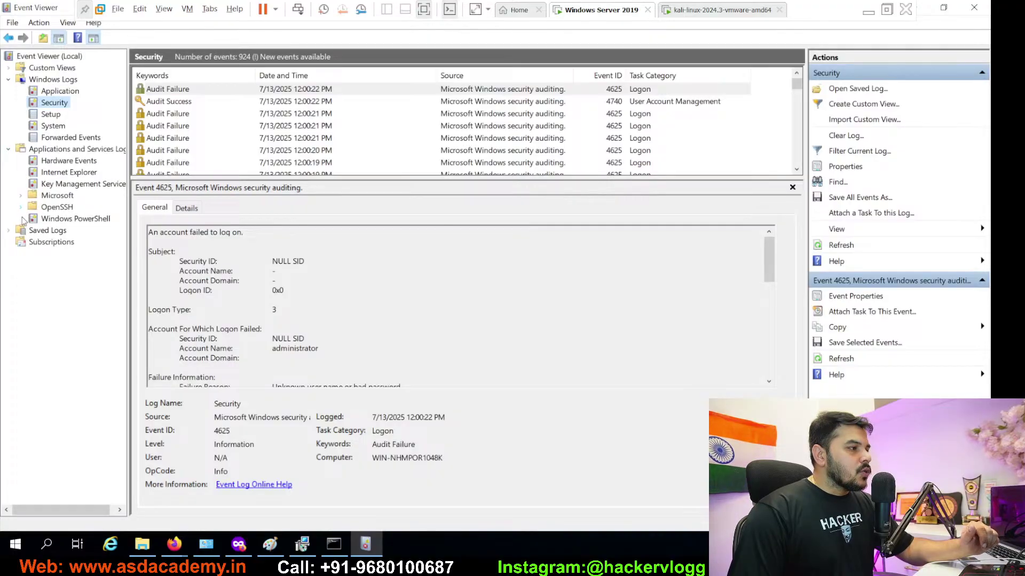
left_click(9, 234)
left_click(9, 234)
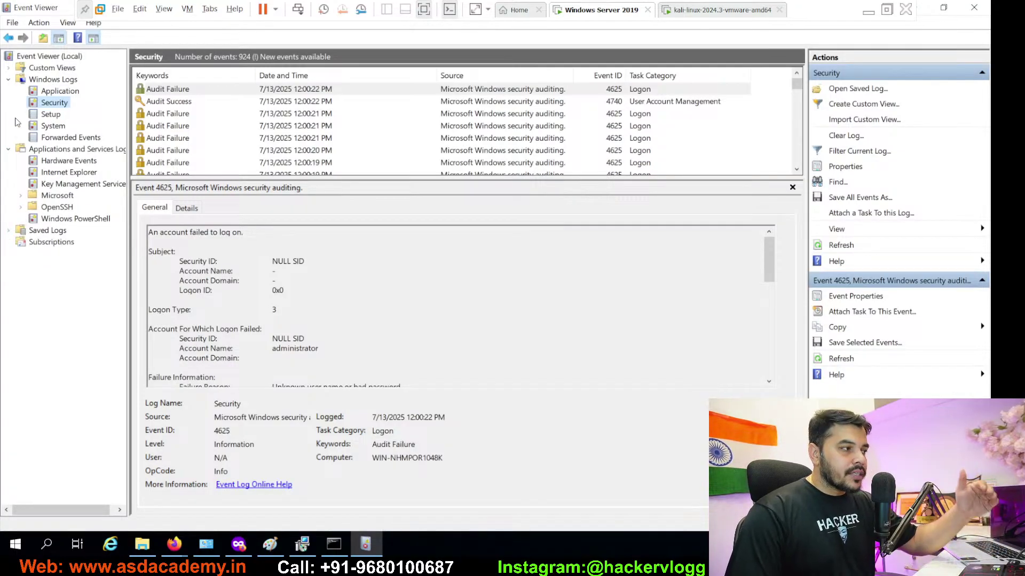
left_click(918, 11)
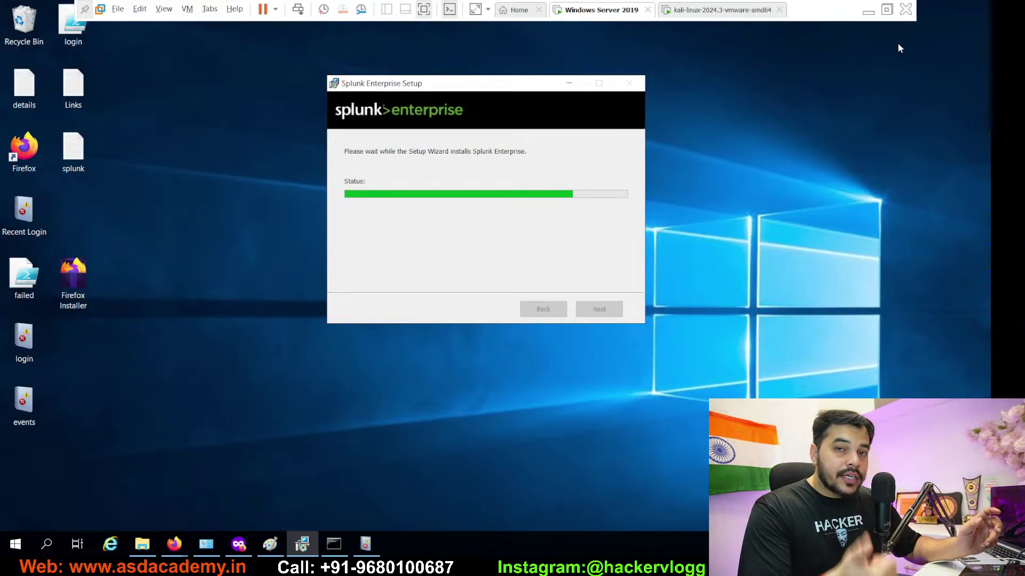
Step: Check Event Viewer briefly, review the Forwarder and Export & Import notes on the Paint log-flow diagram, and minimize Paint
left_click(375, 543)
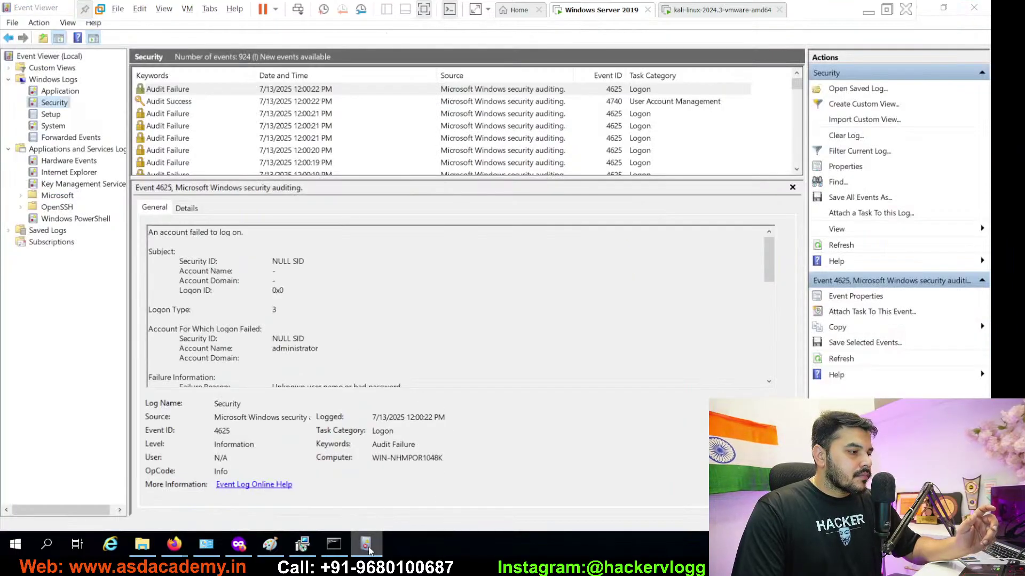
left_click(367, 545)
left_click(269, 545)
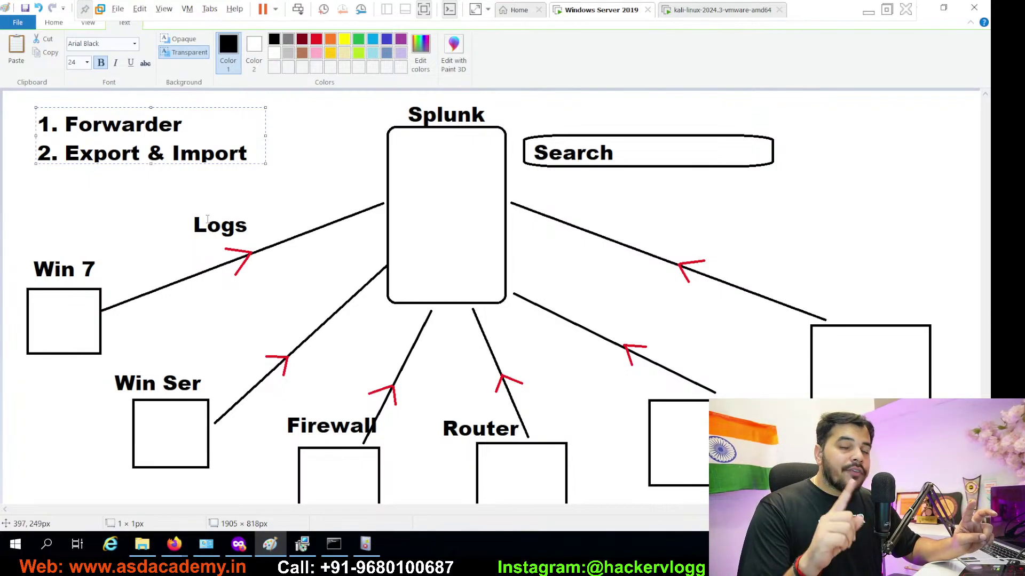
left_click(922, 13)
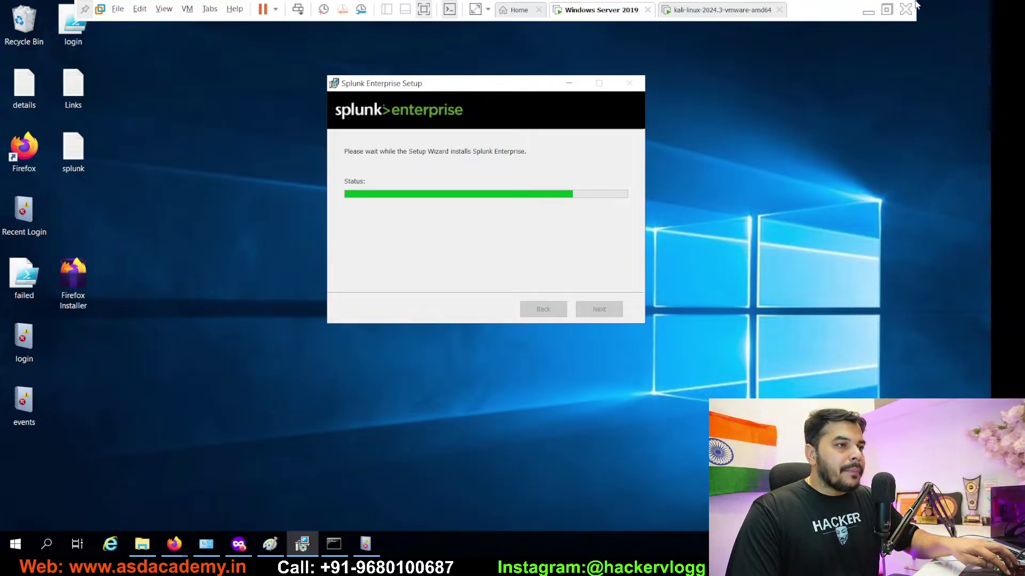
Step: Leave the virtual machine's full-screen view, switch to PowerPoint, and show slide 47 on installing the Universal Forwarder in Windows
left_click(886, 10)
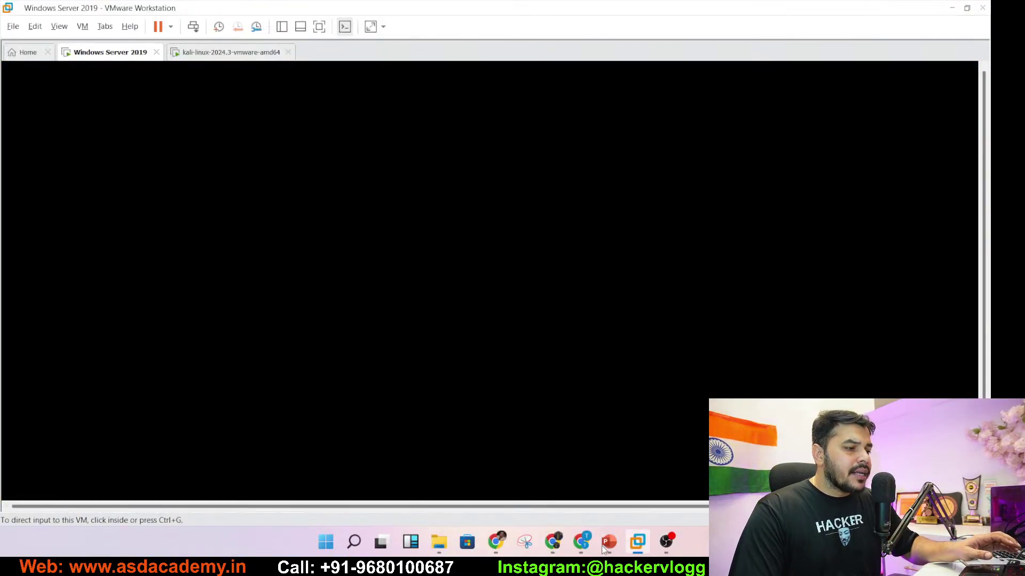
left_click(607, 543)
left_click(89, 427)
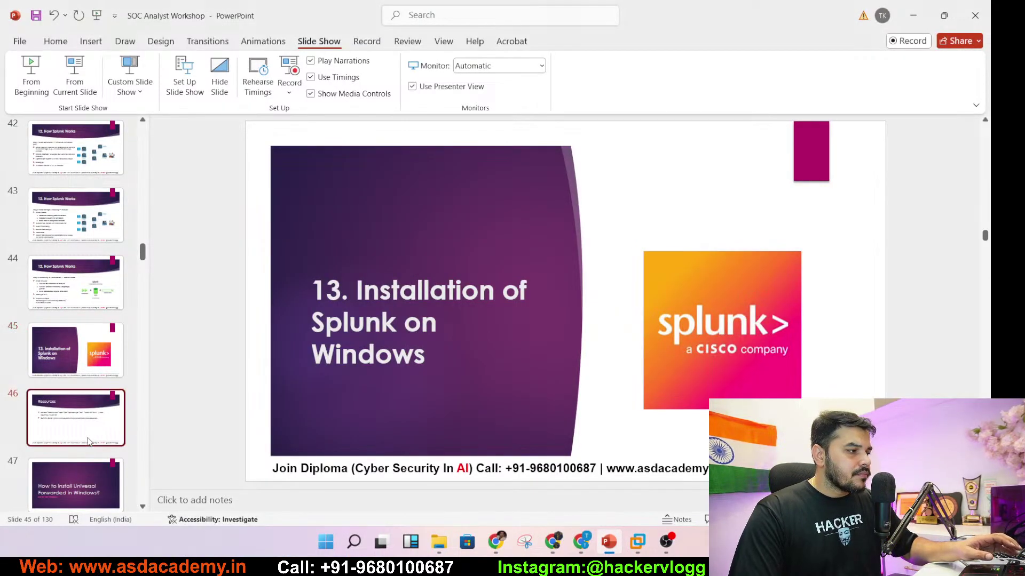
key("Down")
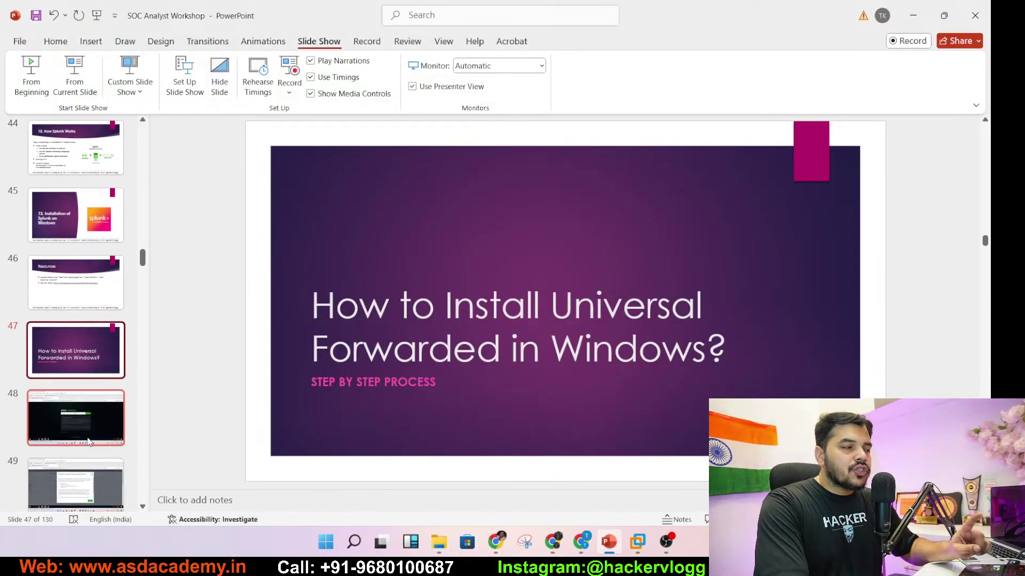
Step: Present the slides from slide 47 through the Splunk receiving-port 9997 setup on slide 59, and end the slide show
left_click(77, 84)
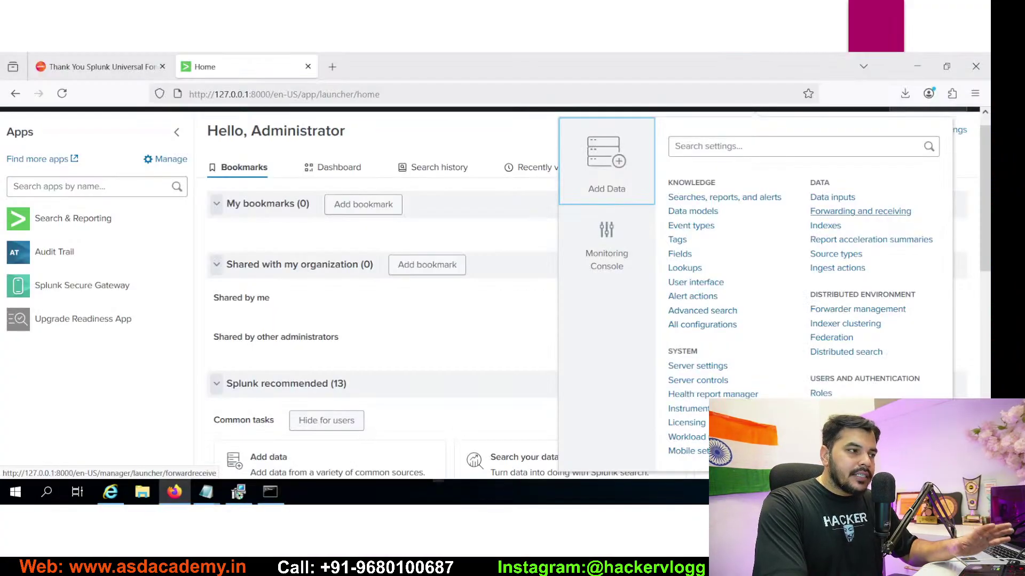
left_click(860, 212)
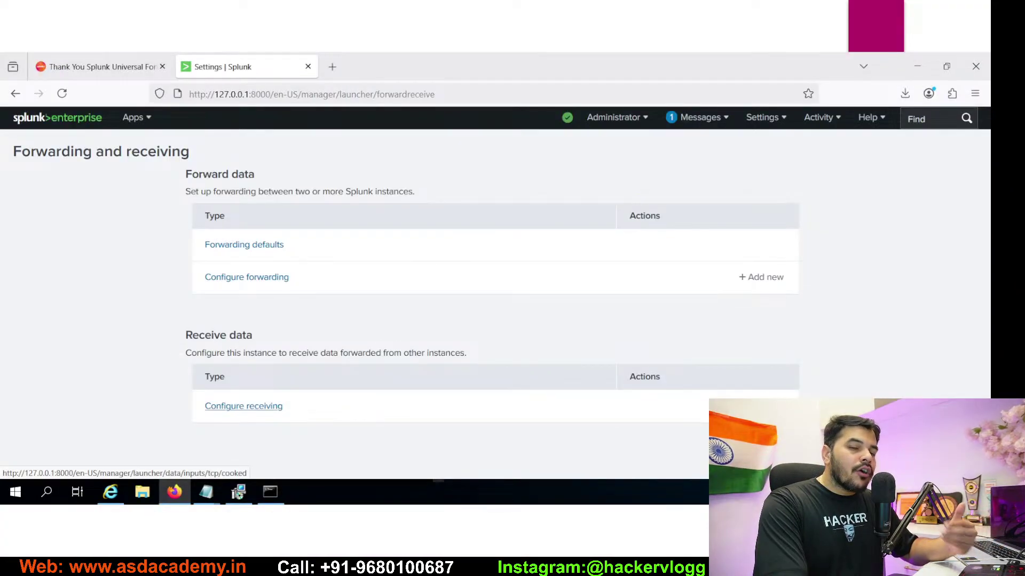
left_click(244, 406)
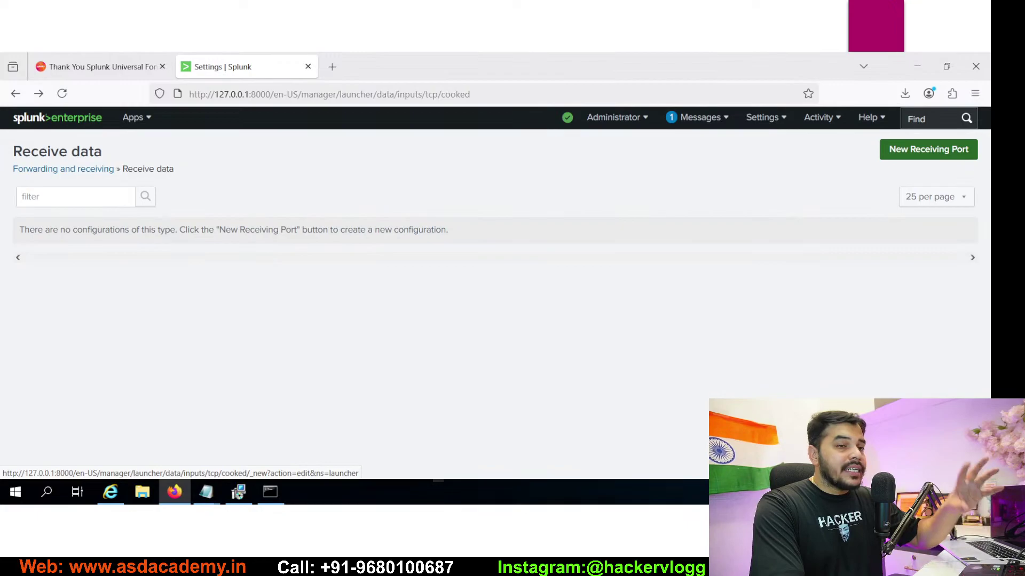
left_click(929, 150)
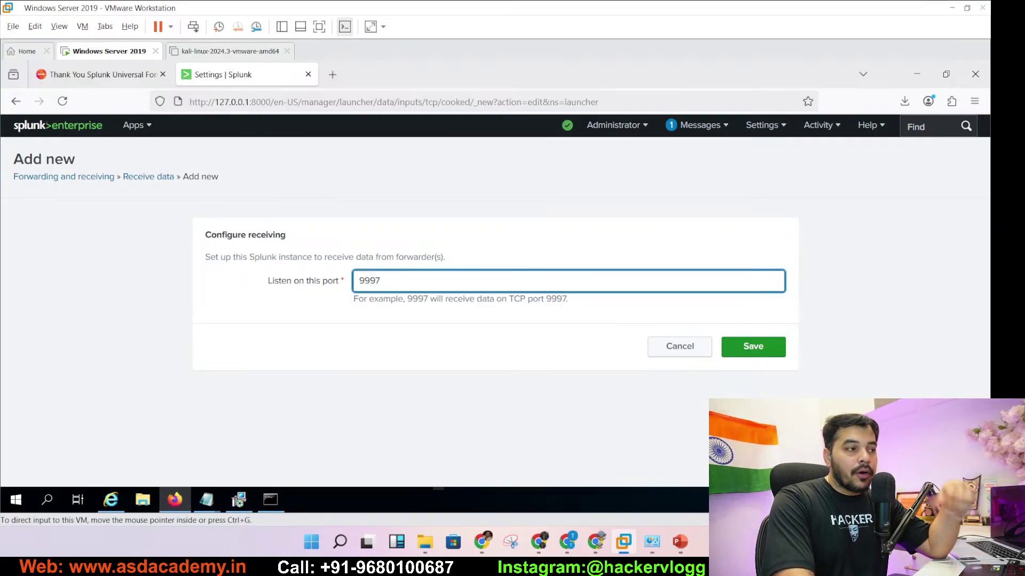
key("Return")
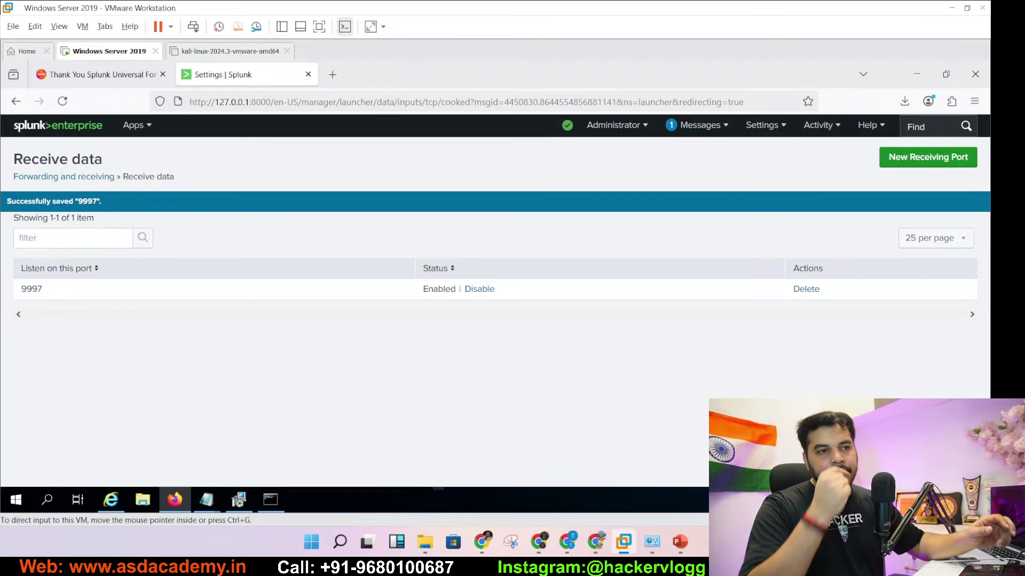
key("Escape")
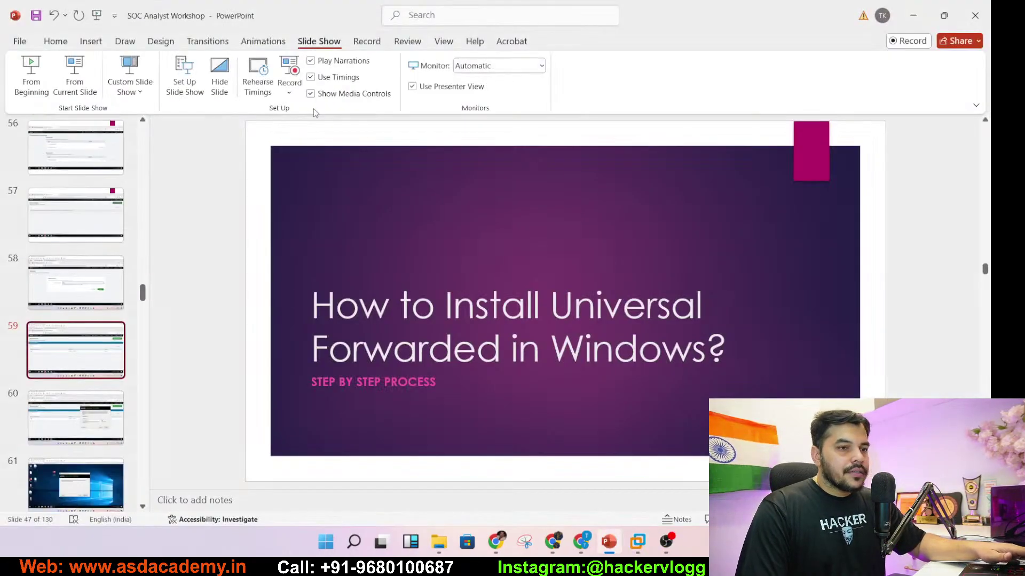
Step: Go back through the Universal Forwarder slides from slide 57 to the section title on slide 47, and minimize PowerPoint
left_click(96, 236)
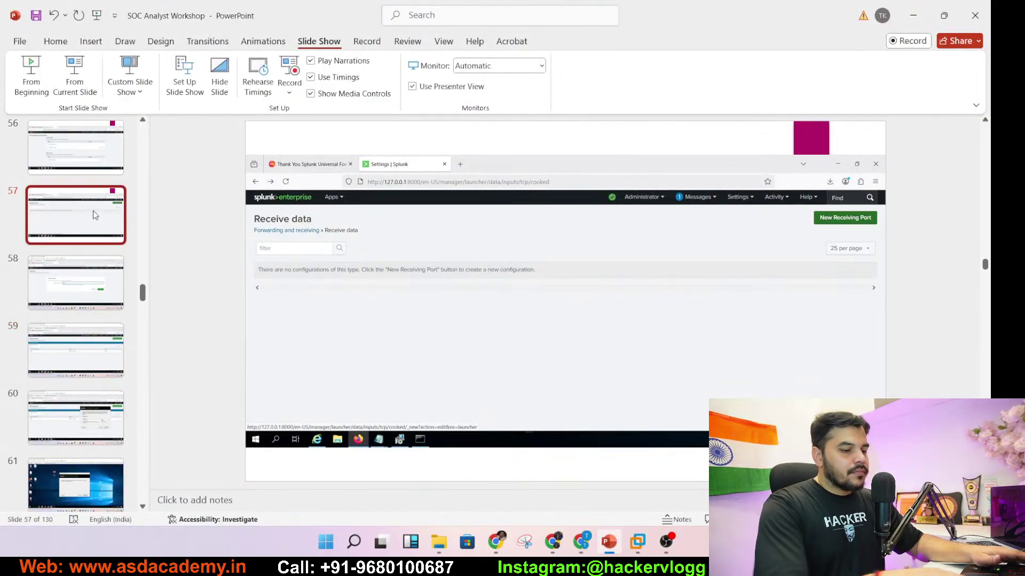
key("Up")
key("Up")
key("Up")
key("Up")
key("Up")
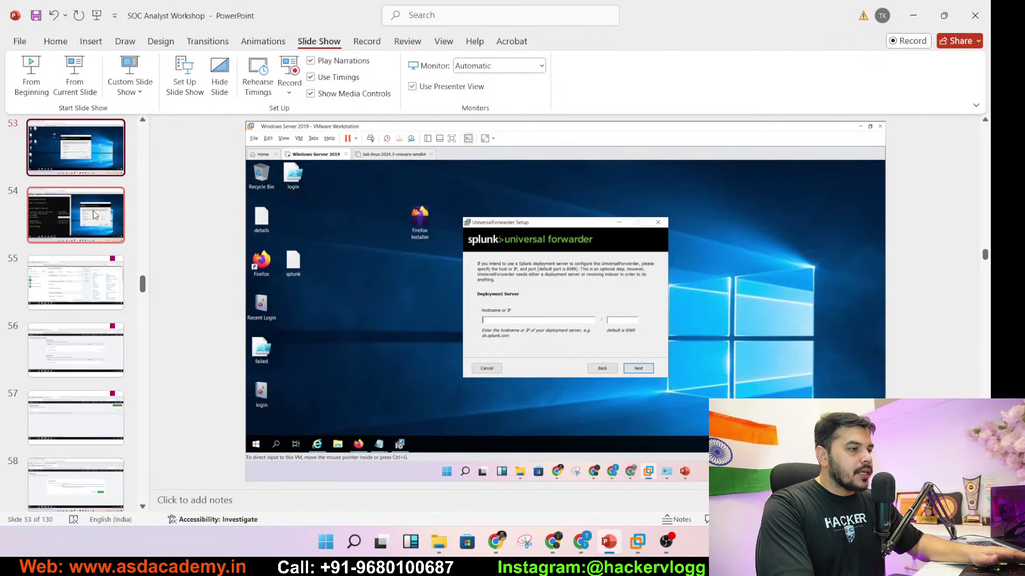
key("Up")
key("Up")
key("Up")
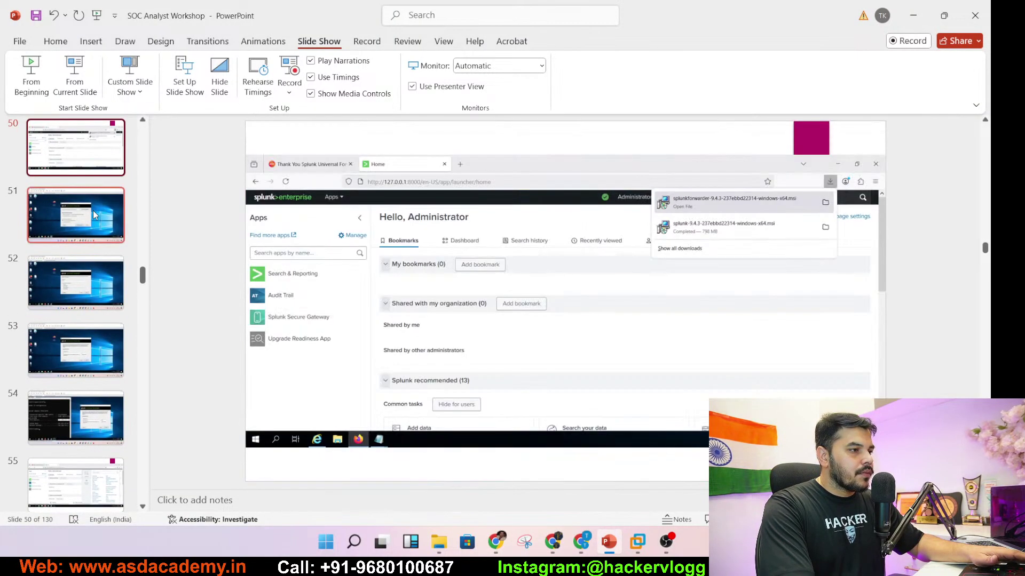
key("Up")
key("Up")
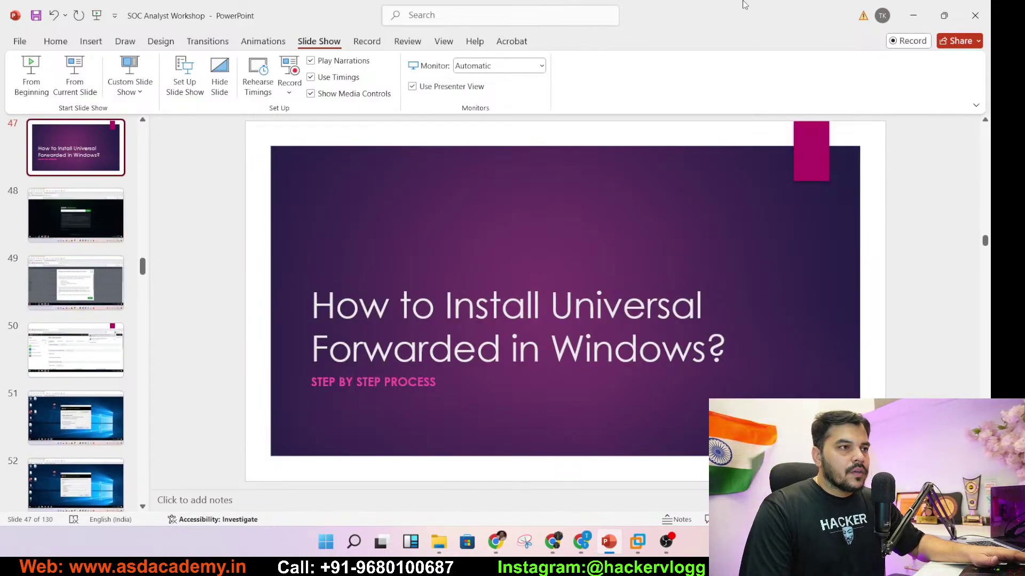
left_click(912, 15)
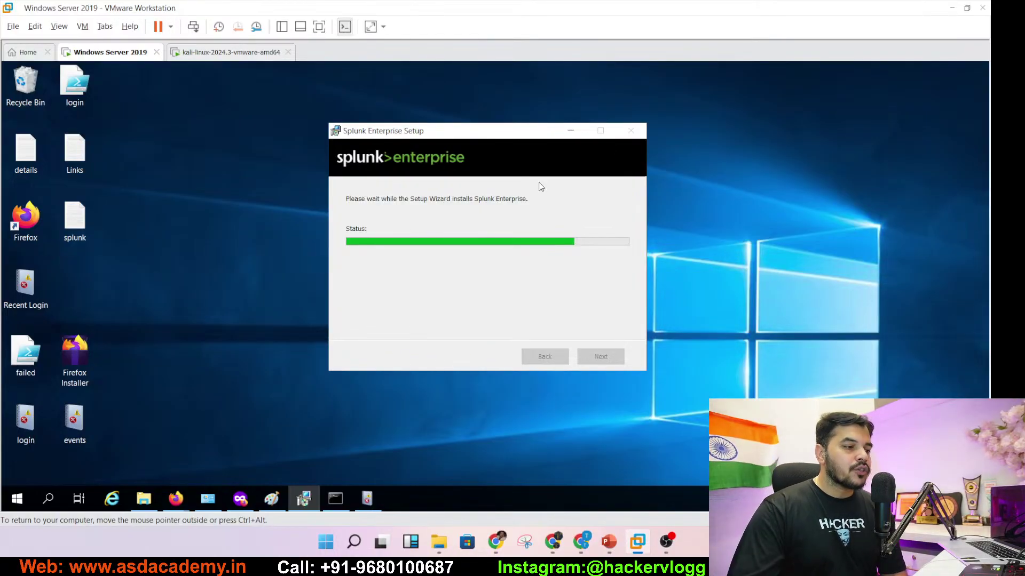
Step: Switch to Chrome, view the Hacker Vlog channel's Cyber-Punk membership level and its posts on YouTube, and minimize the browser
left_click(580, 542)
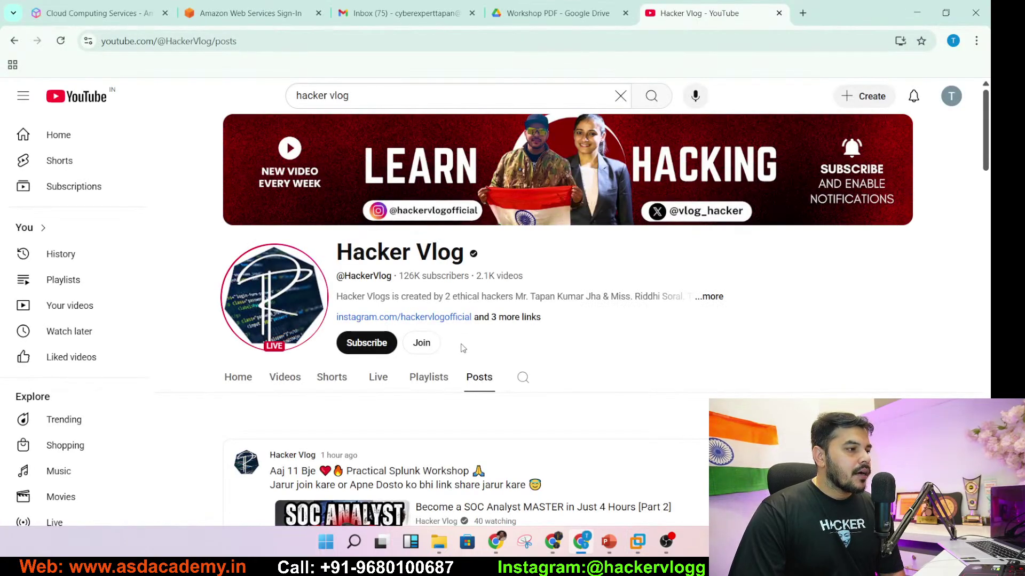
left_click(422, 343)
left_click(360, 412)
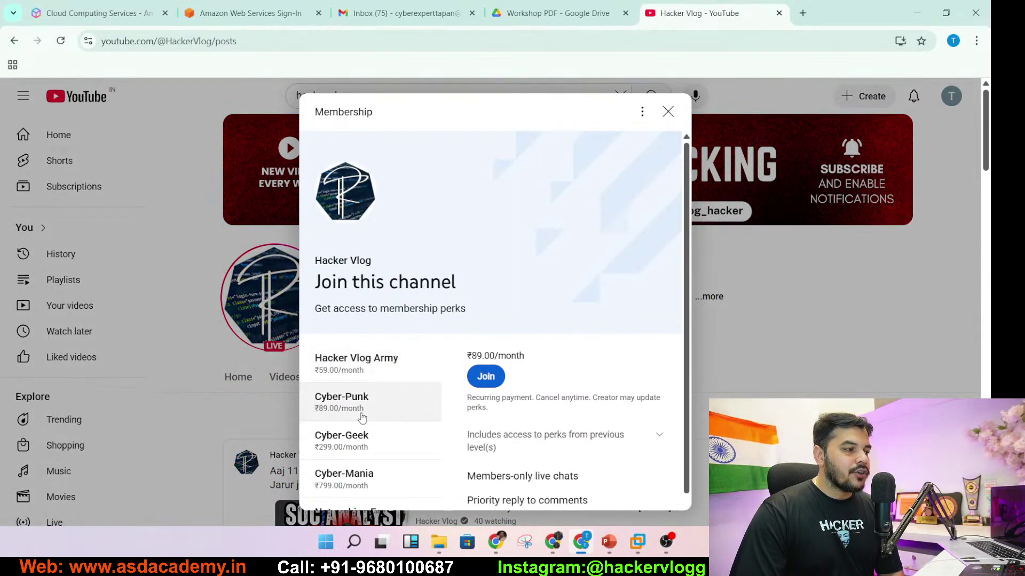
left_click(668, 112)
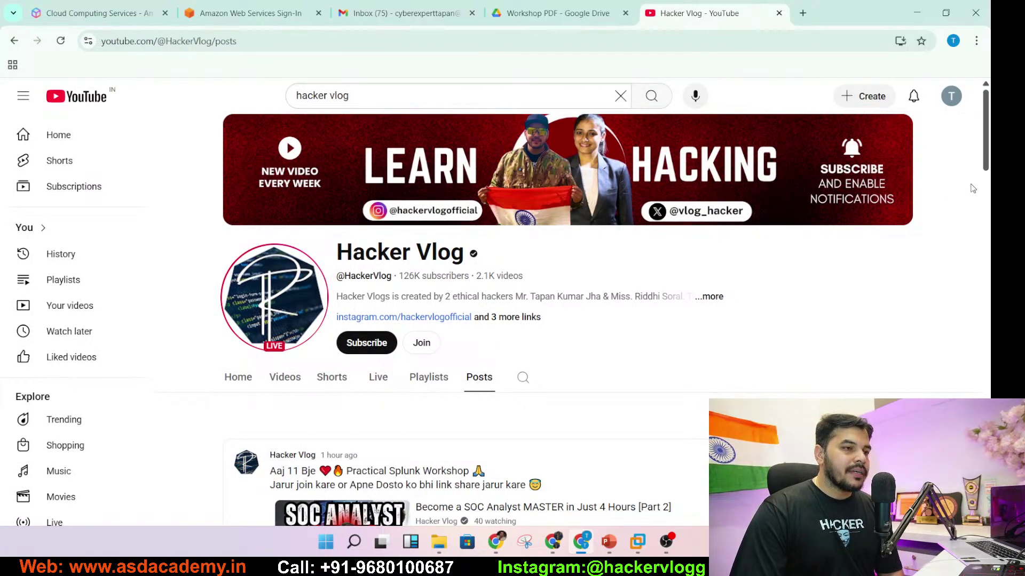
left_click_drag(986, 161, 986, 217)
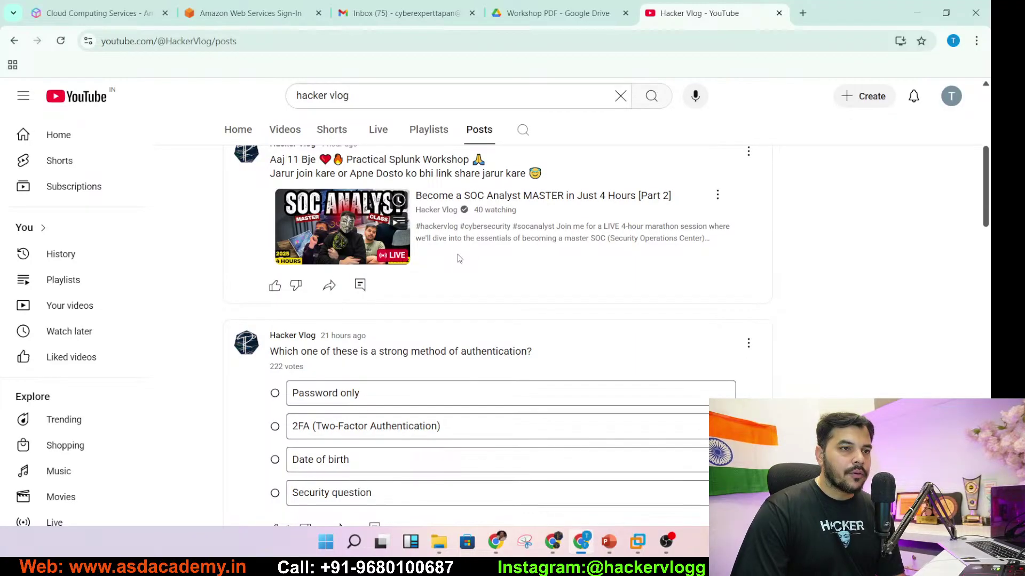
left_click(916, 13)
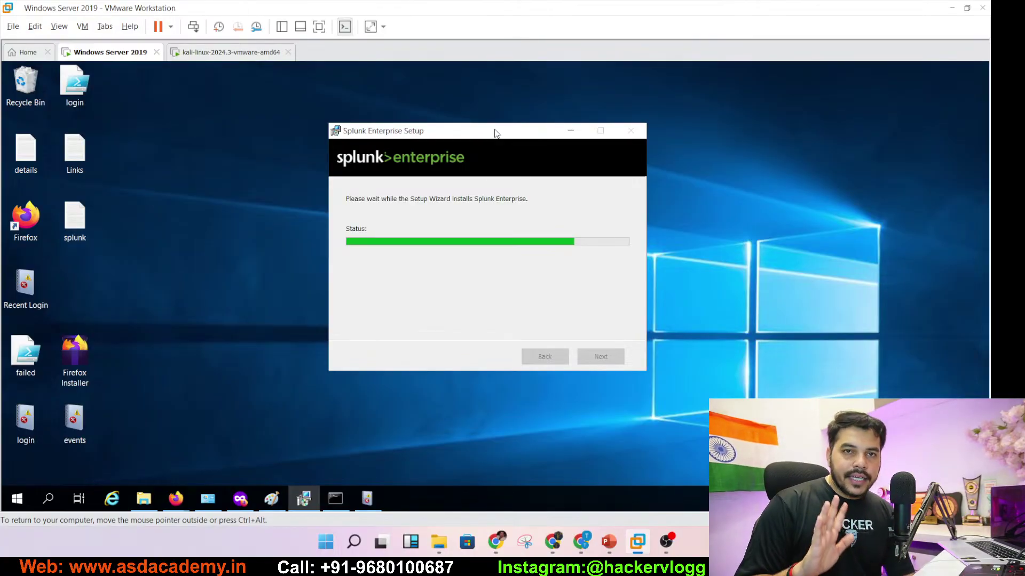
left_click_drag(494, 134, 427, 117)
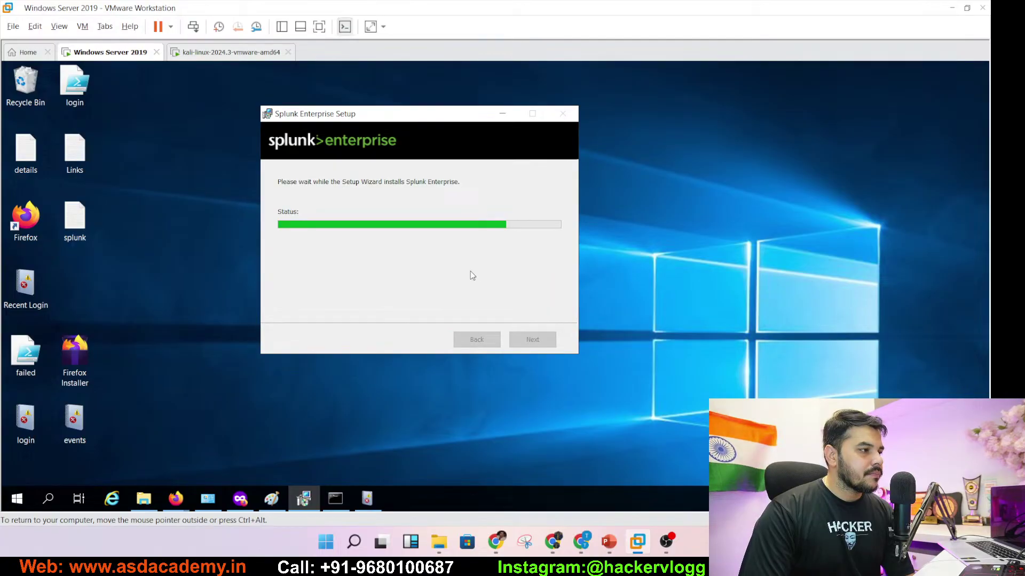
left_click(361, 504)
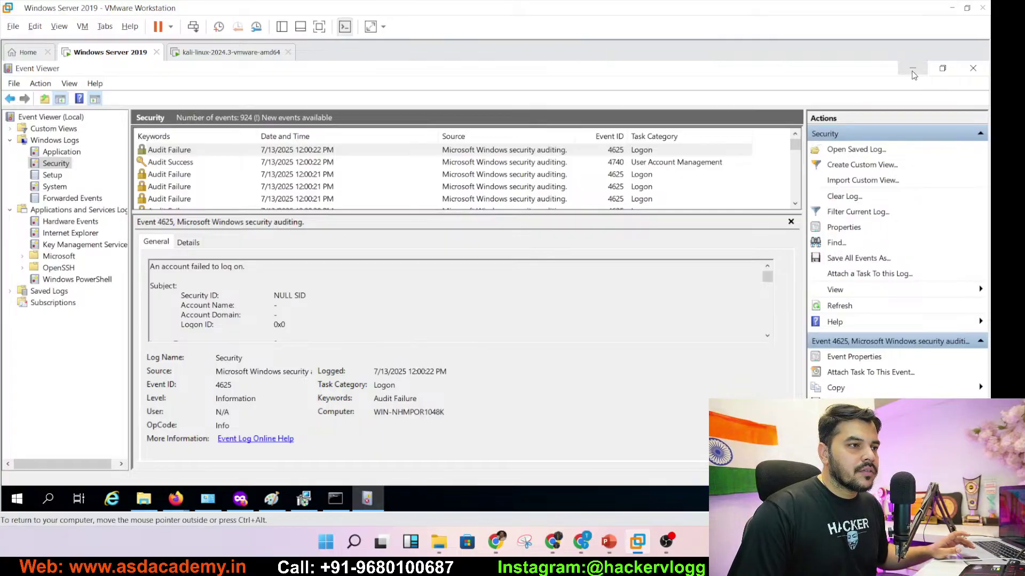
left_click(912, 70)
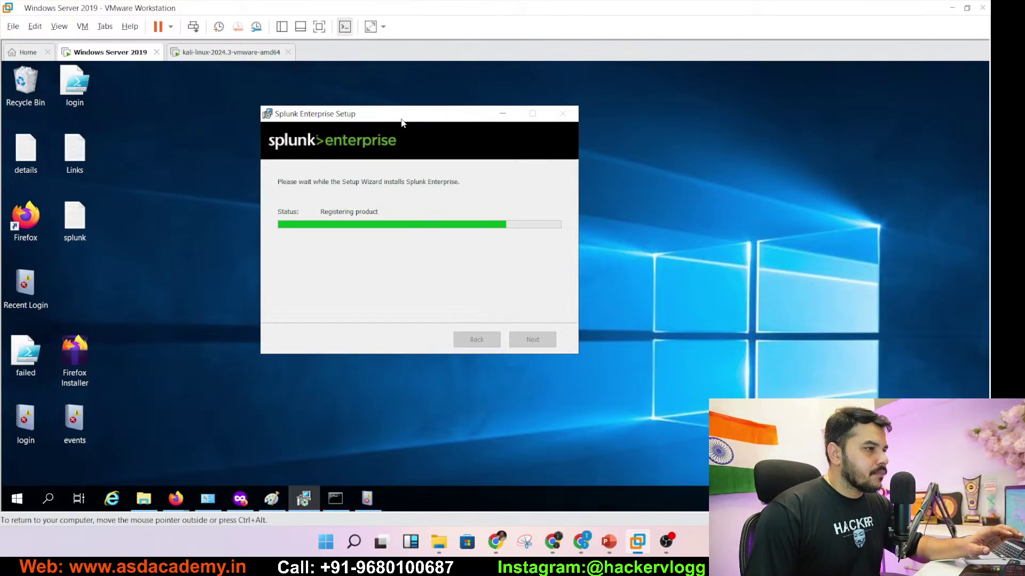
left_click_drag(405, 116, 500, 122)
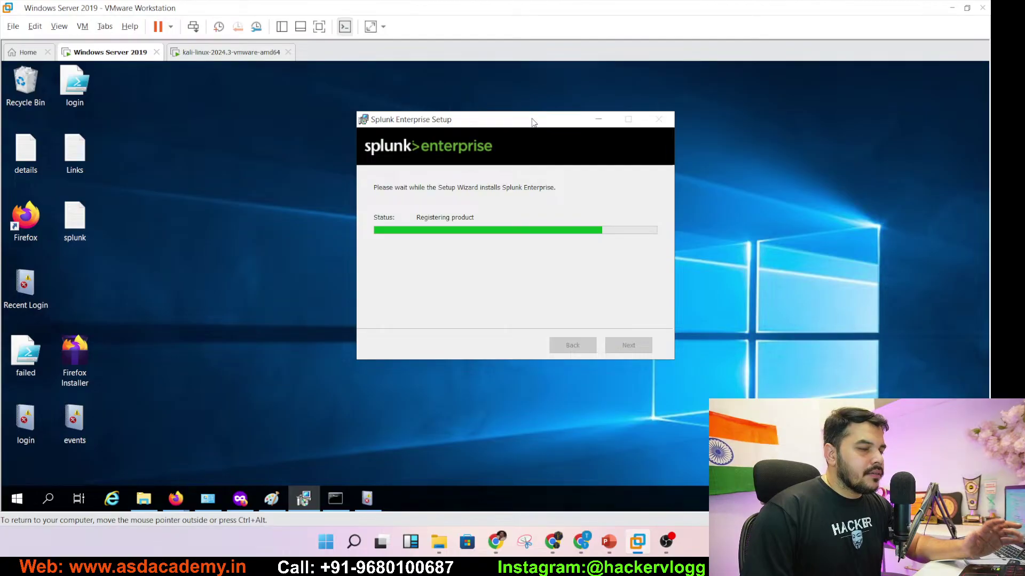
left_click_drag(532, 122, 510, 107)
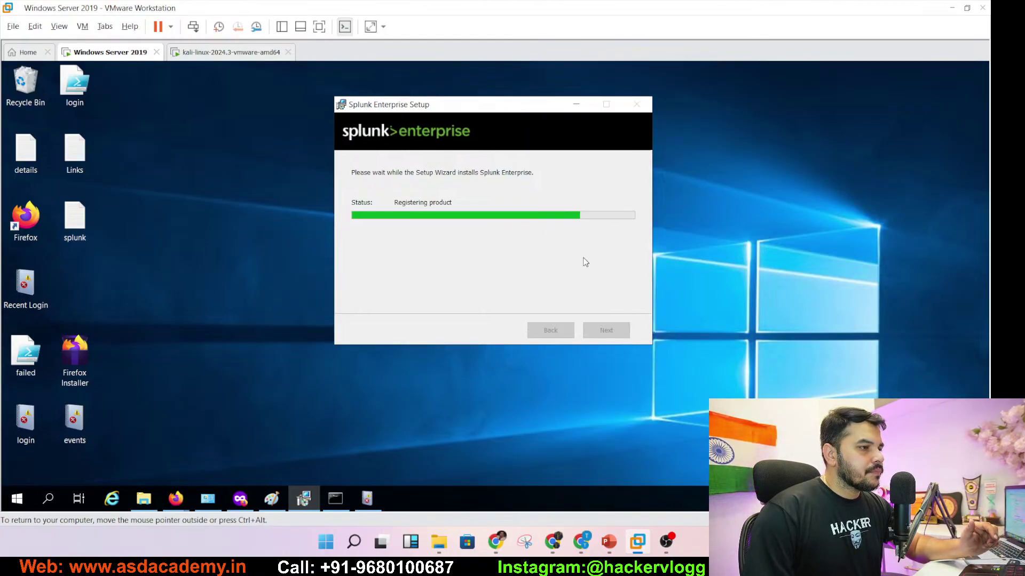
left_click_drag(556, 108, 457, 122)
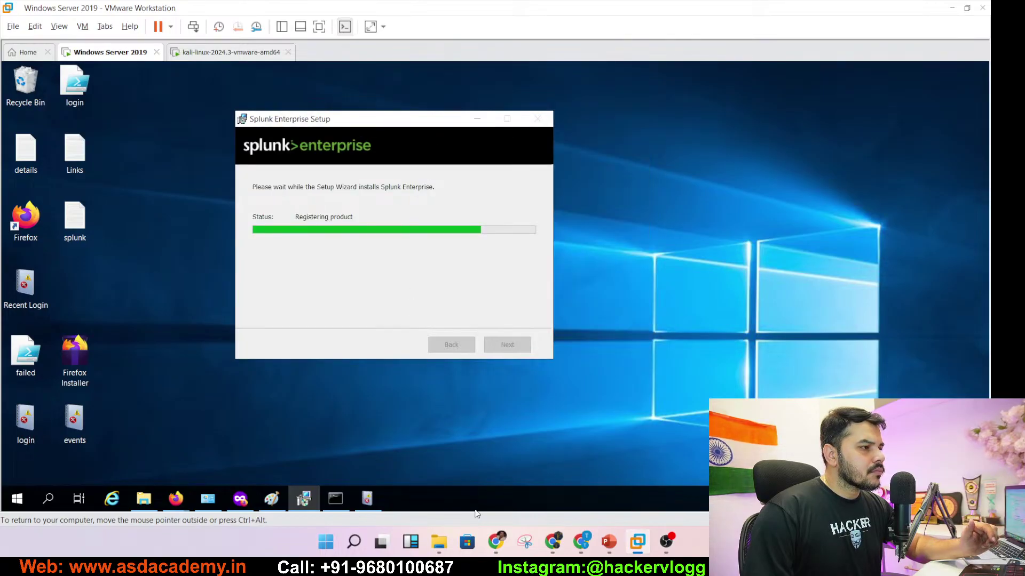
left_click(336, 501)
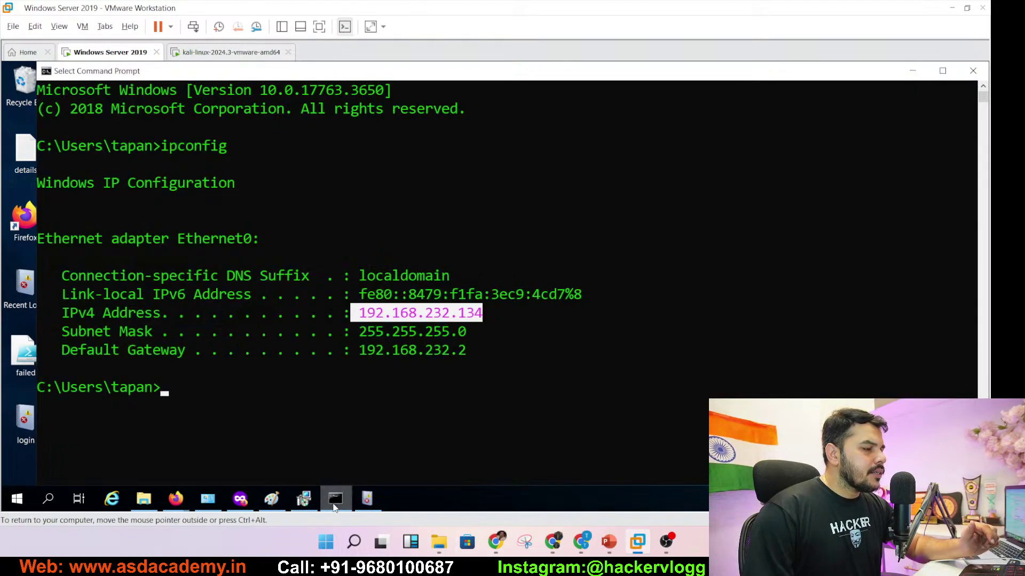
left_click(336, 502)
left_click(313, 502)
left_click(313, 499)
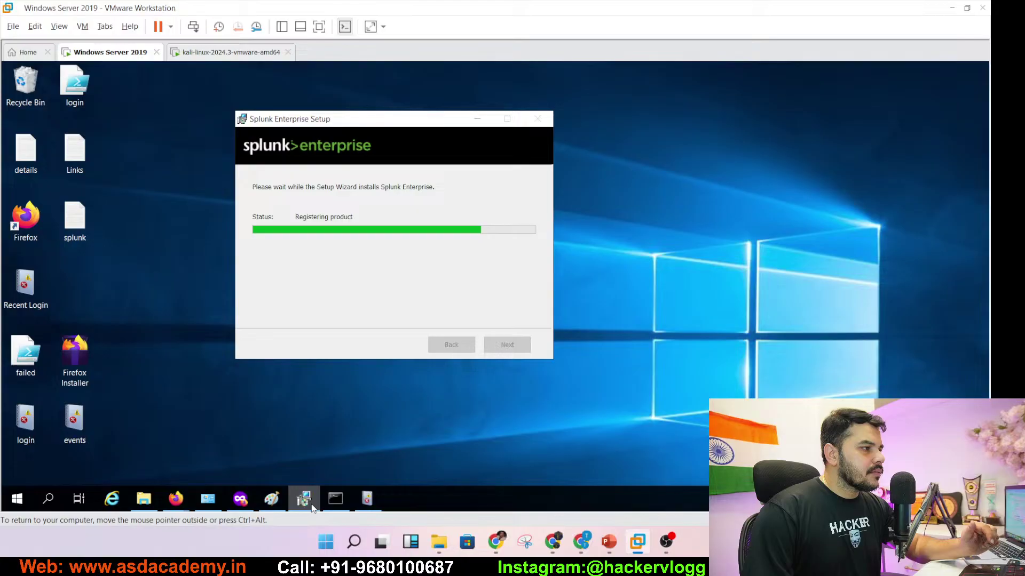
left_click(367, 502)
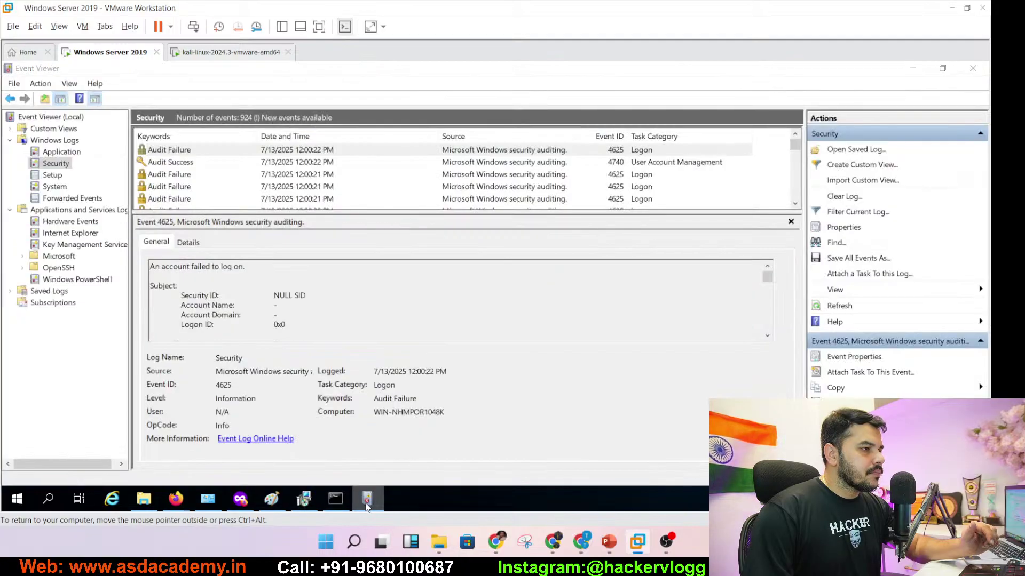
left_click(367, 502)
left_click(272, 500)
left_click(272, 499)
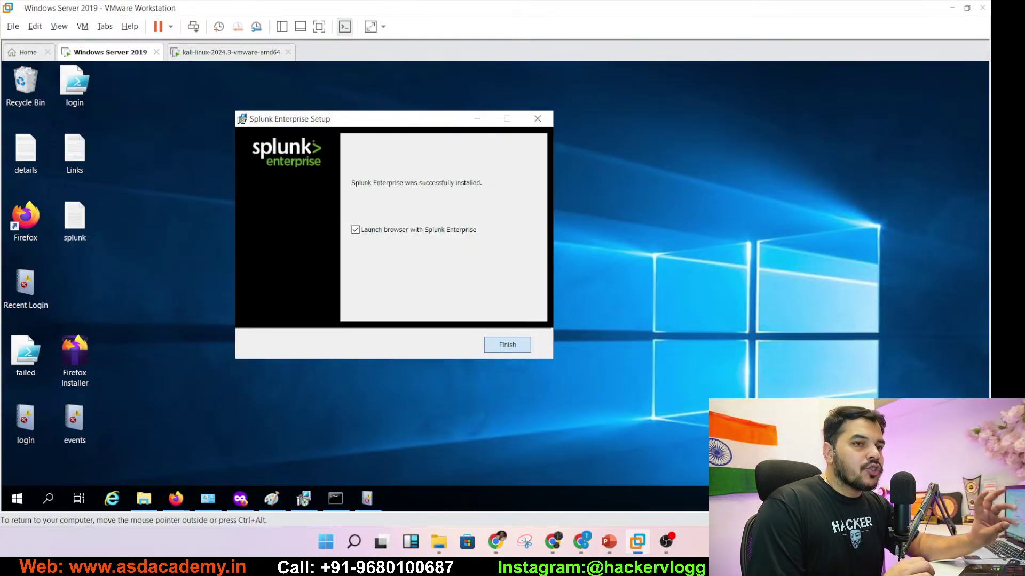
Step: Finish the Splunk Enterprise setup wizard with the option to launch the browser with Splunk Enterprise left enabled
left_click(495, 344)
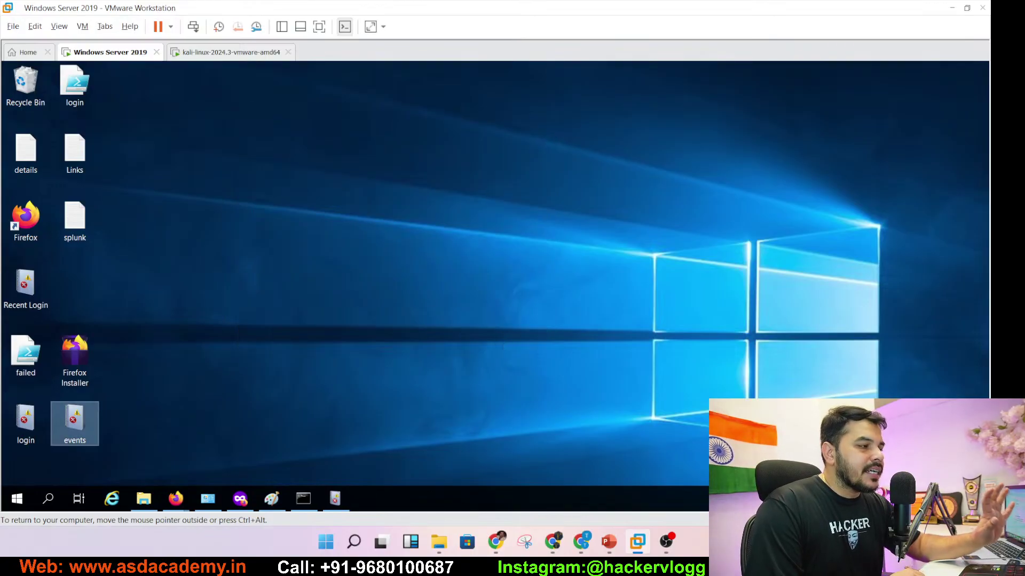